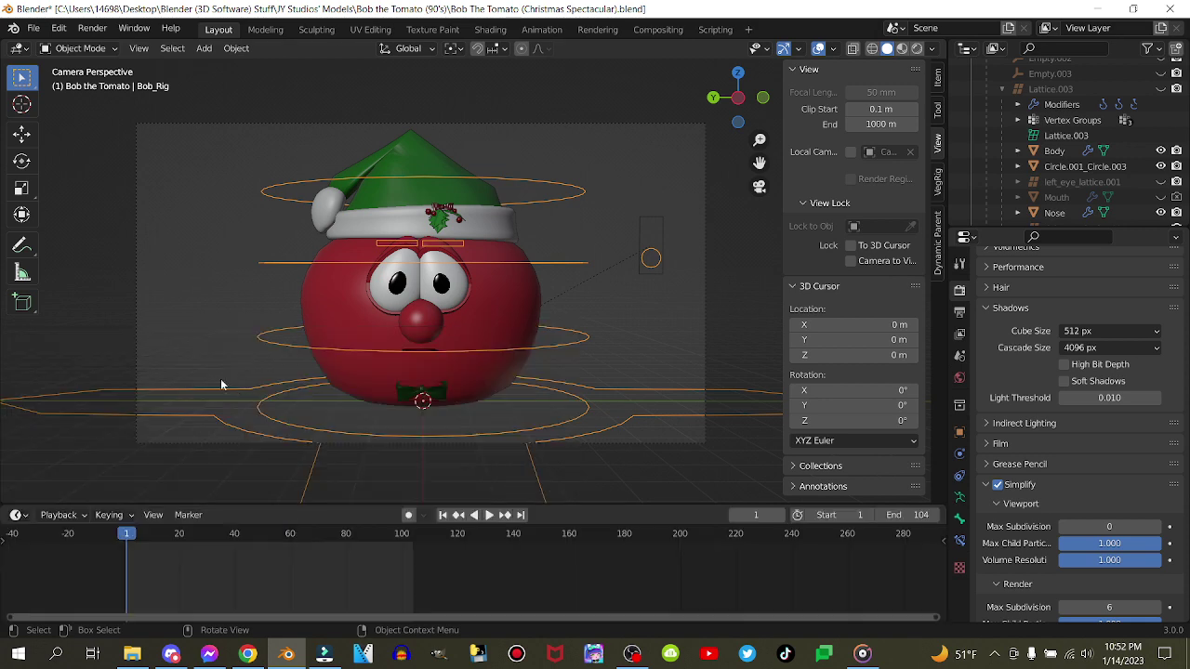
# Switch Bob_Rig to Pose Mode with the timeline zoomed in around the first frames
pyautogui.scroll(5, 410, 591)
pyautogui.moveTo(289, 567); pyautogui.dragTo(443, 595, button='middle')
pyautogui.scroll(6, 446, 595)
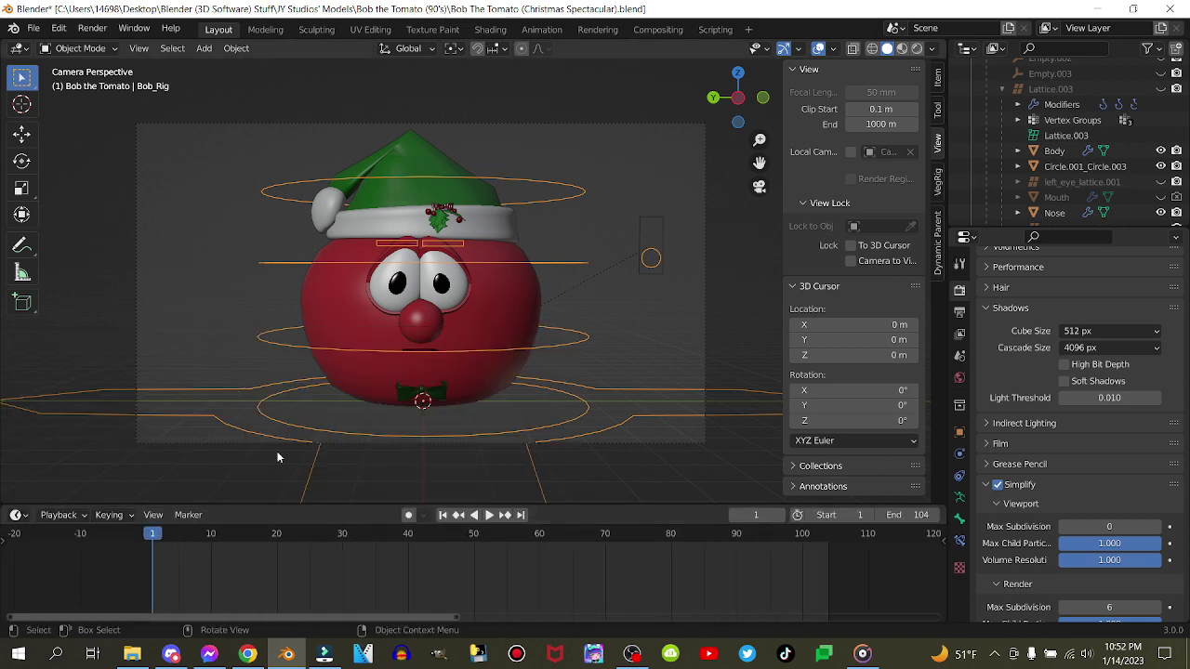
pyautogui.click(79, 49)
pyautogui.click(70, 98)
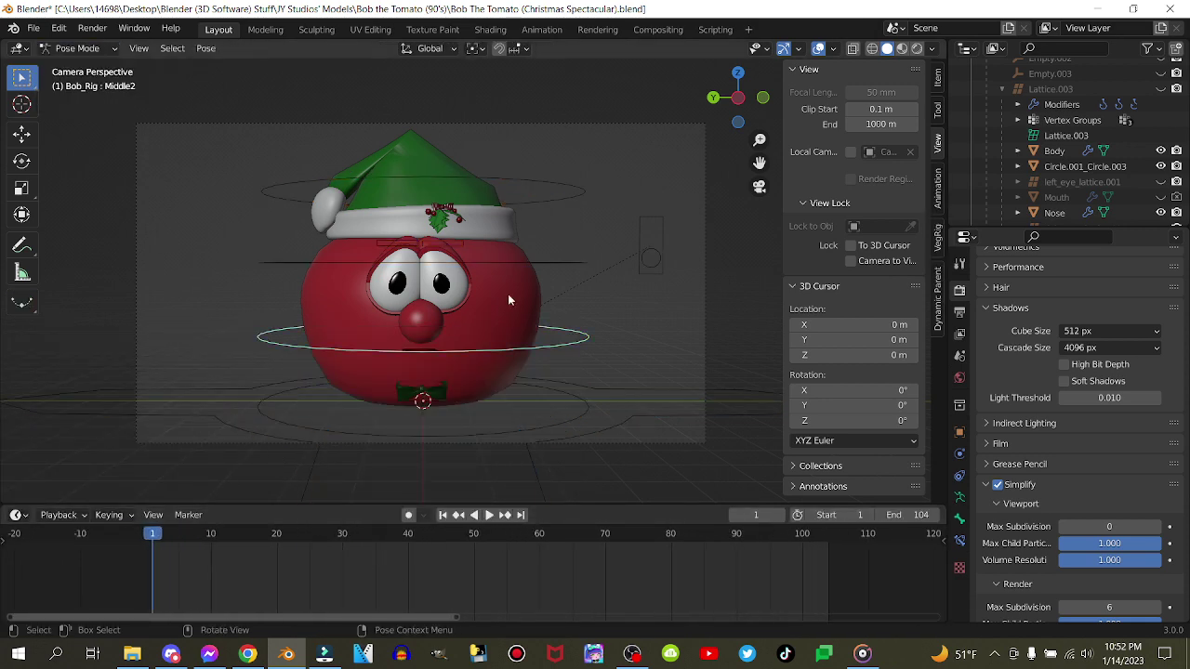
pyautogui.scroll(2, 307, 535)
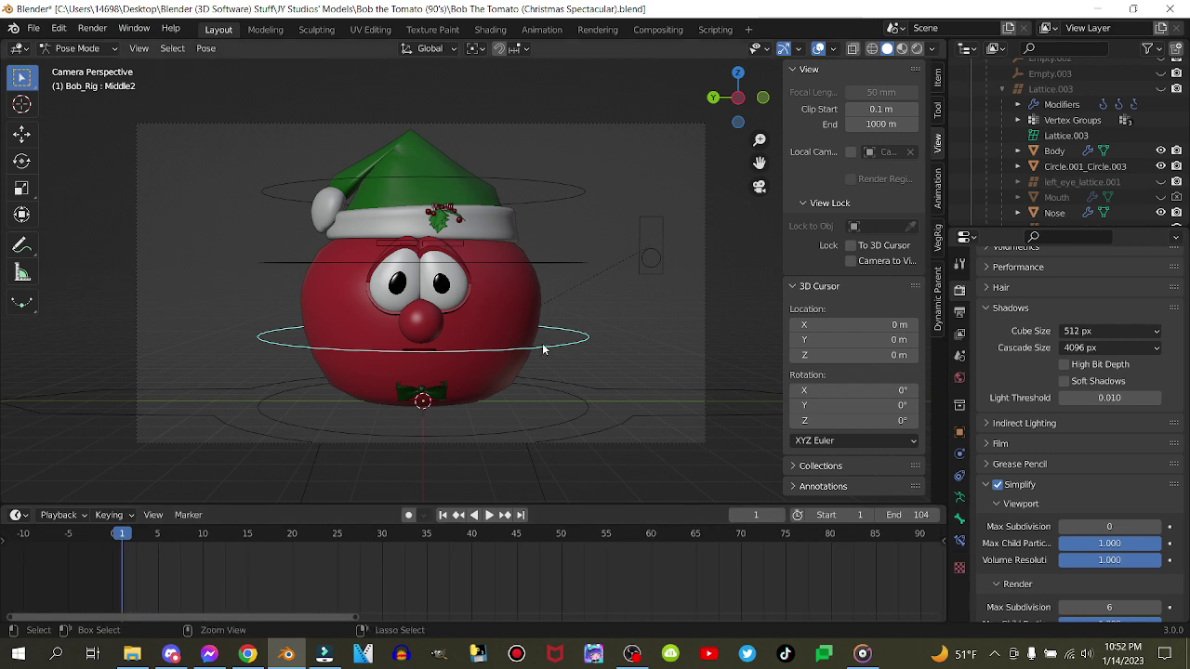
# Copy the current pose and insert a keyframe for the Middle2 bone at frame 0
pyautogui.hotkey('ctrl', 'c')
pyautogui.press('Left')
pyautogui.press('i')
pyautogui.click(486, 343)
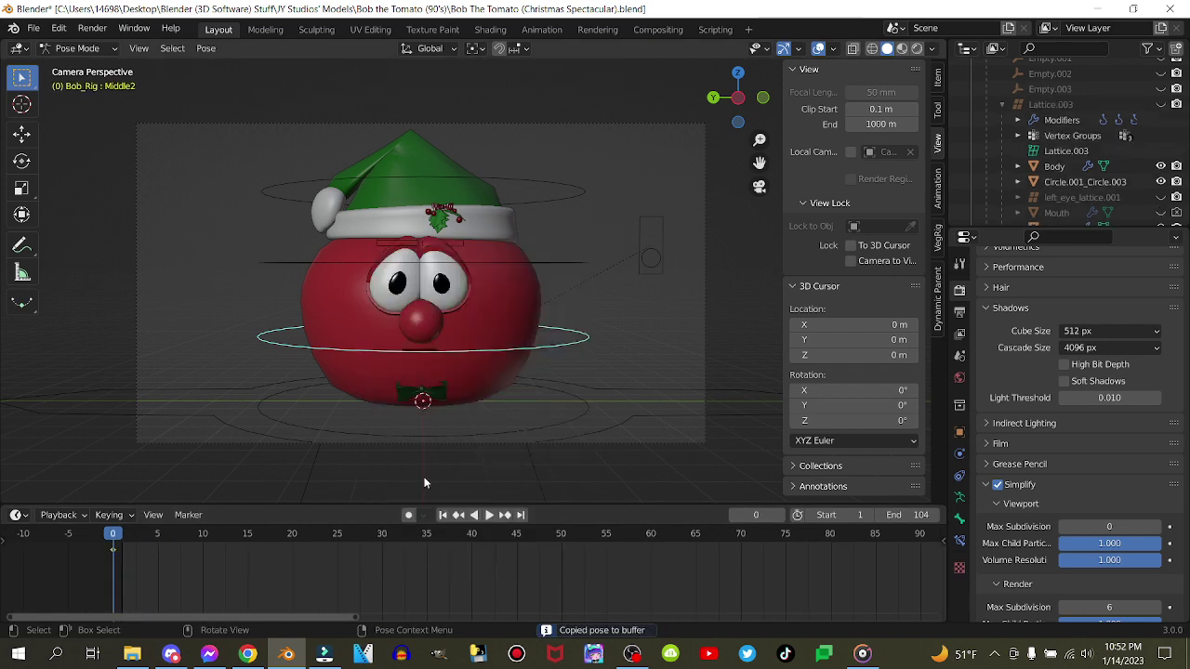
# Enable auto keying and raise the Middle2 bone about 0.09 m along the global Z axis
pyautogui.click(407, 518)
pyautogui.press('g')
pyautogui.press('z')
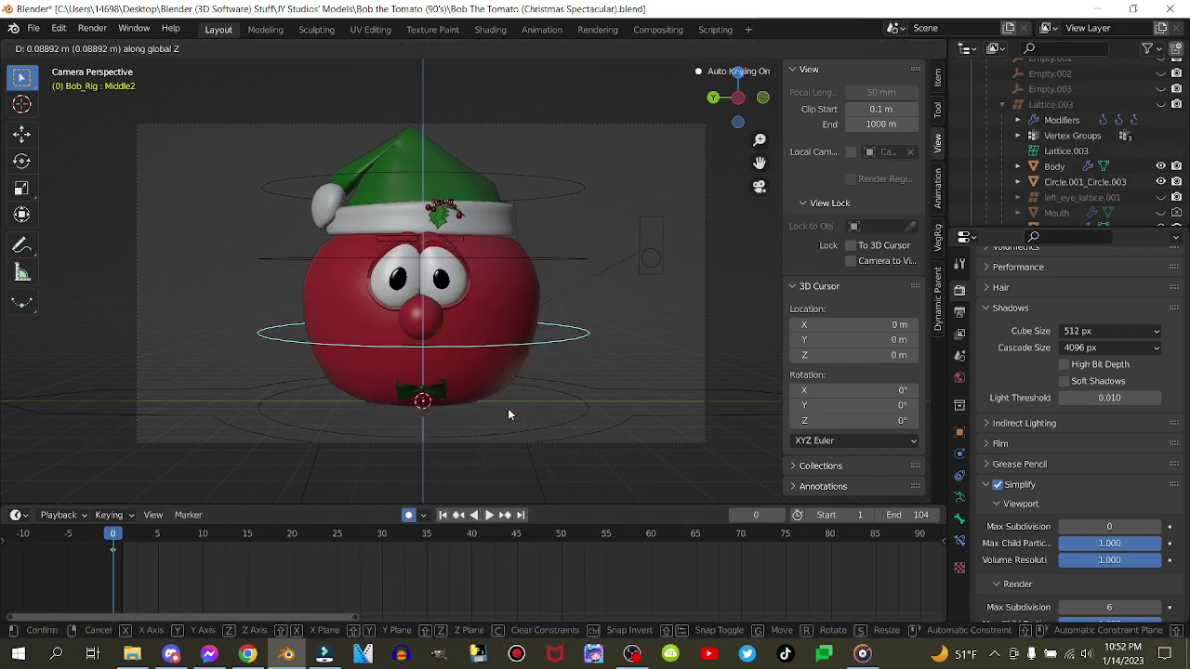
pyautogui.click(508, 410)
pyautogui.press('r')
pyautogui.press('z')
pyautogui.press('z')
pyautogui.click(612, 394)
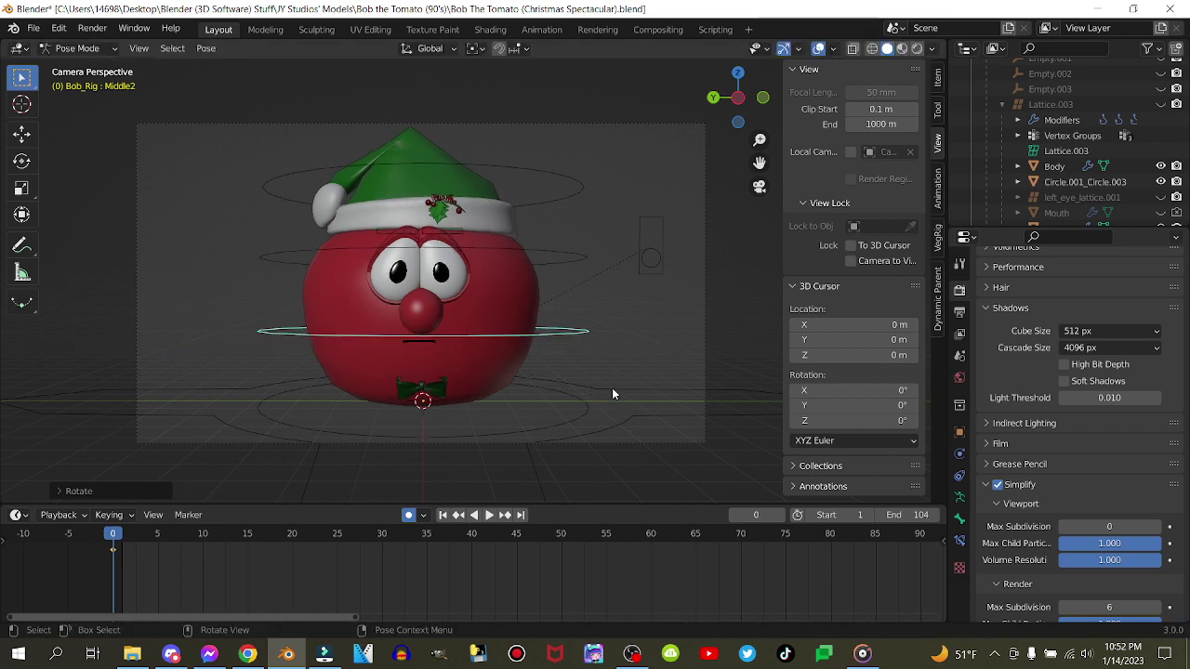
pyautogui.hotkey('ctrl', 'z')
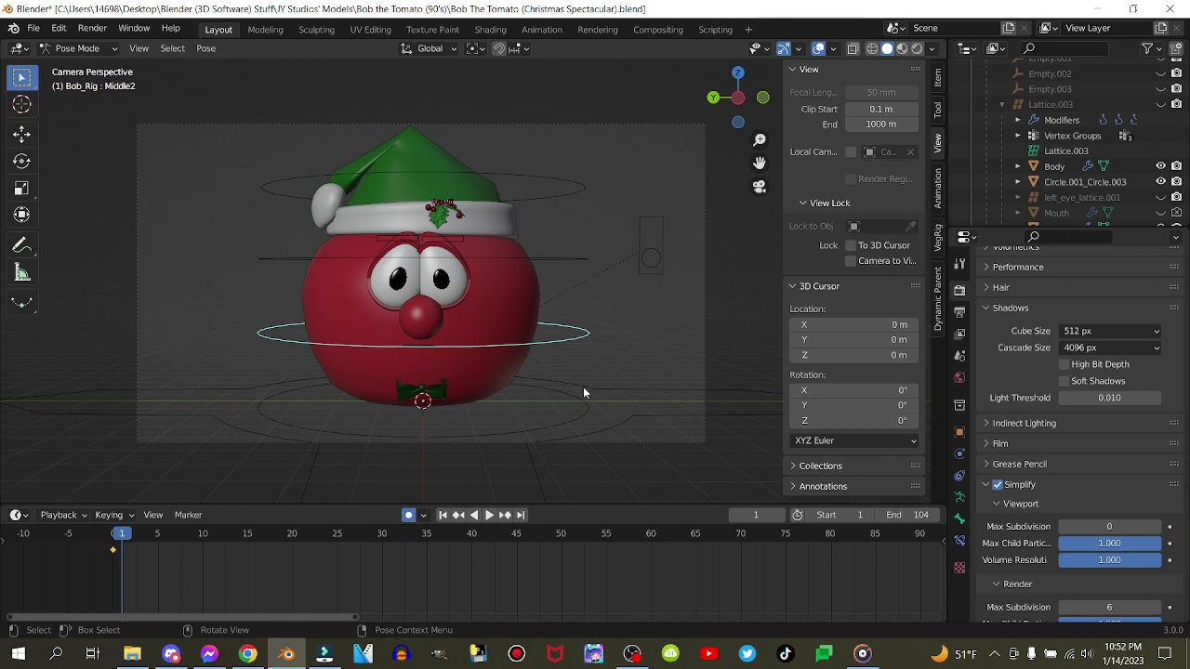
# At frame 1, raise the Middle2 bone along global Z and tilt it about its local Z axis
pyautogui.press('Left')
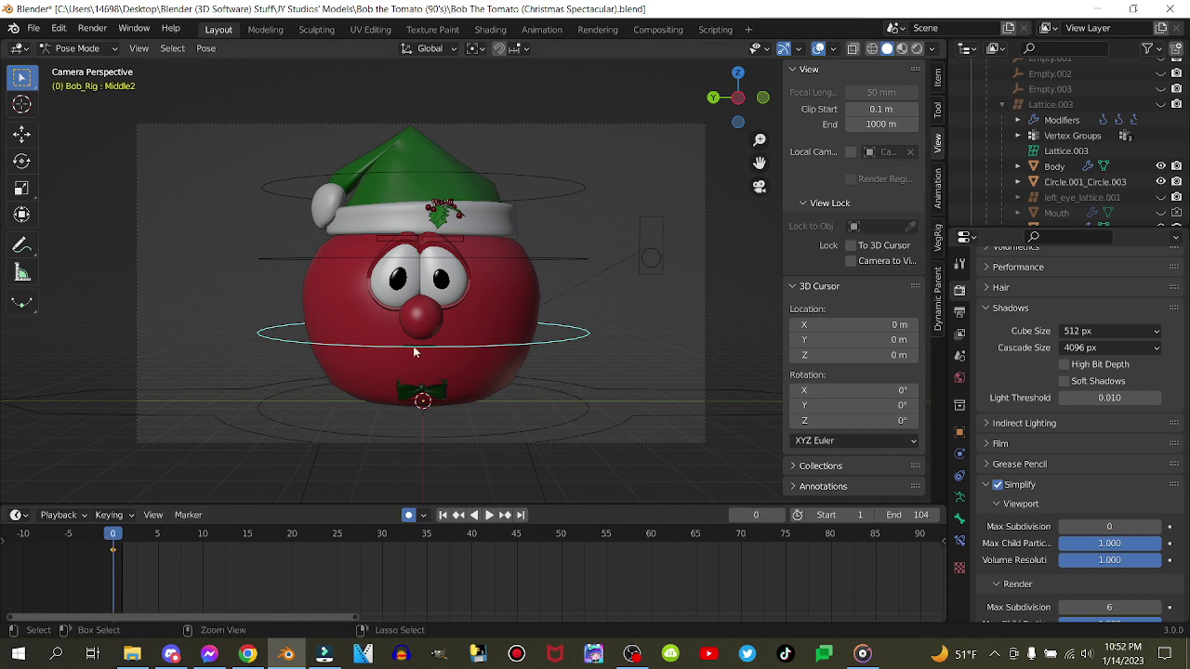
pyautogui.press('Right')
pyautogui.press('g')
pyautogui.press('z')
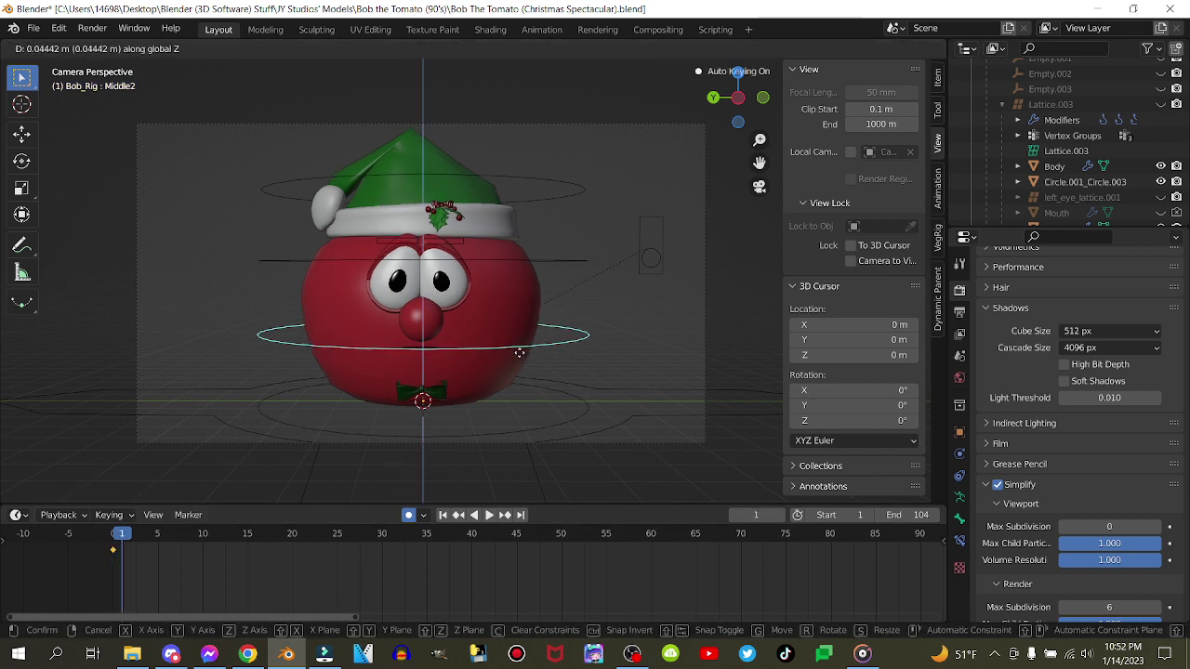
pyautogui.click(521, 347)
pyautogui.press('z')
pyautogui.click(723, 335)
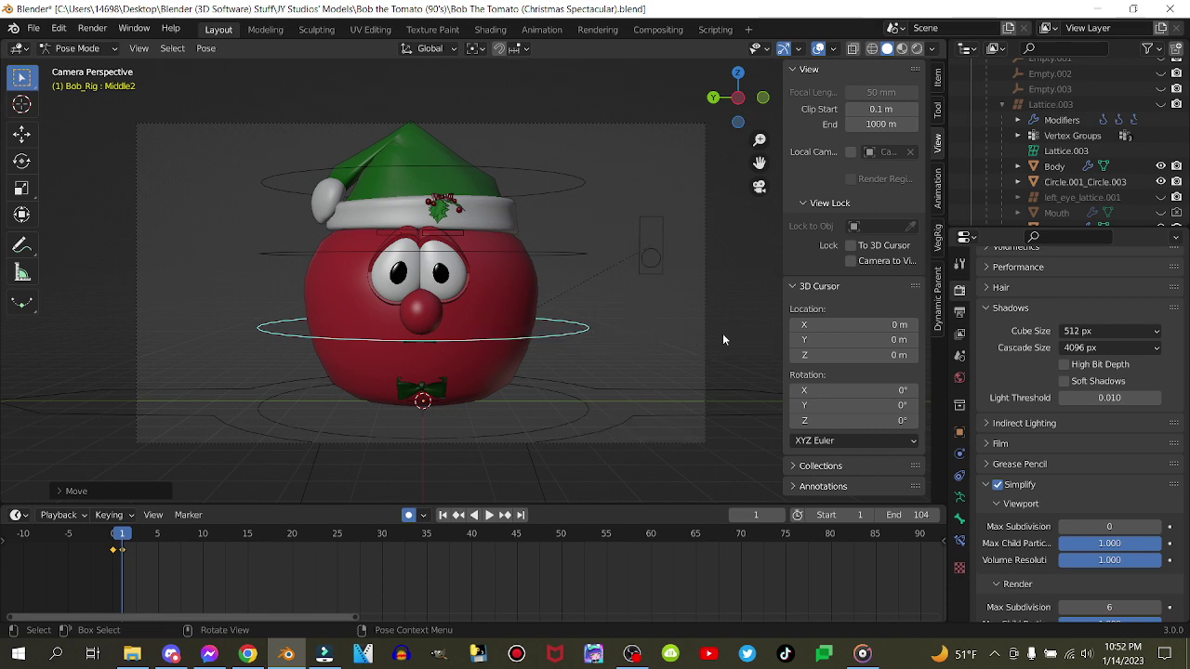
pyautogui.press('r')
pyautogui.press('z')
pyautogui.press('z')
pyautogui.click(731, 327)
# Play the animation up to frame 6 and keyframe the held Middle2 pose there
pyautogui.press('space')
pyautogui.press('space')
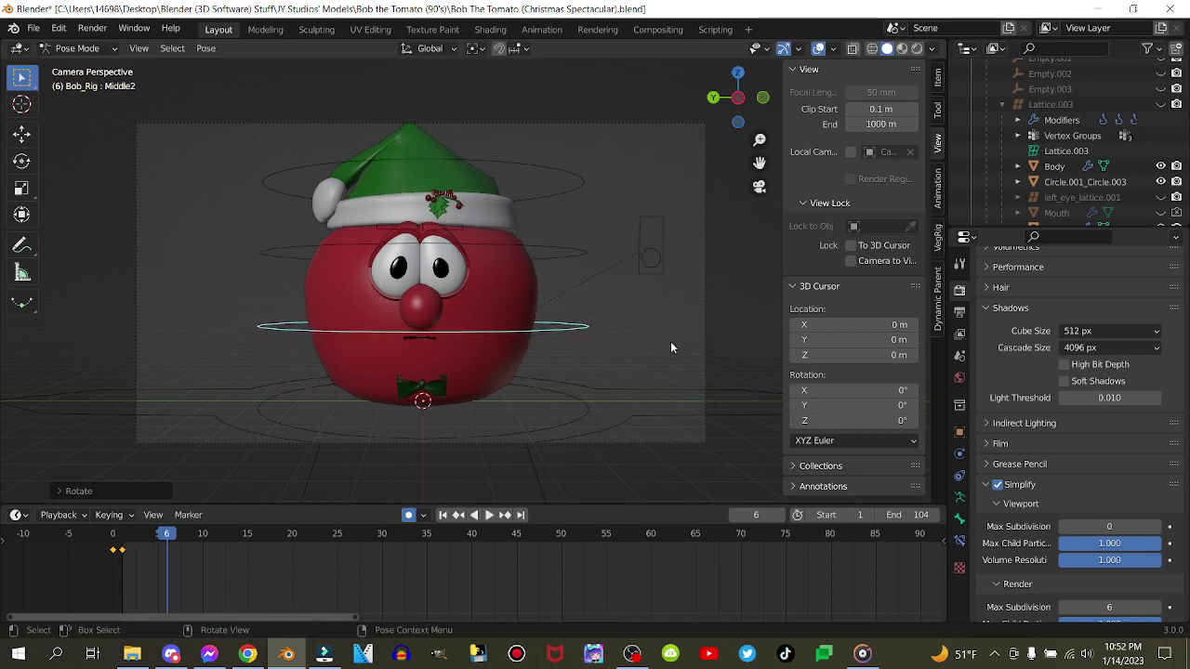
pyautogui.press('i')
pyautogui.click(672, 344)
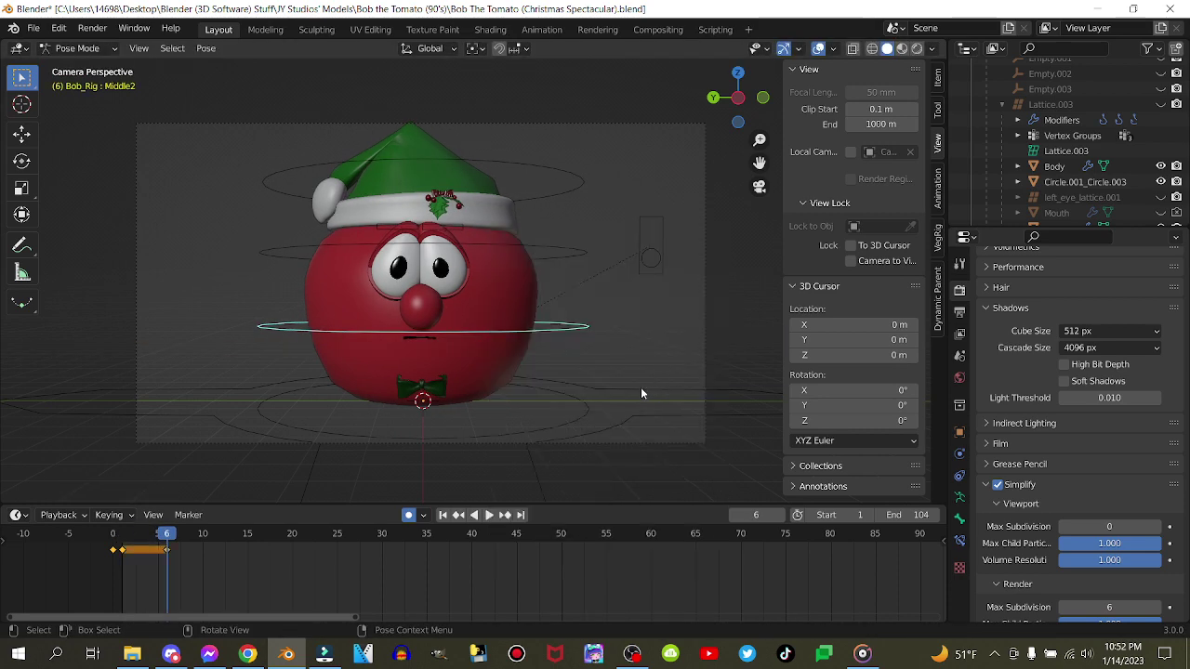
# At frame 13, shift the Middle2 bone slightly down and sideways, and rotate it to form the next key pose
pyautogui.press('Right')
pyautogui.press('Right')
pyautogui.press('Right')
pyautogui.press('Right')
pyautogui.press('Right')
pyautogui.press('Right')
pyautogui.press('Right')
pyautogui.press('g')
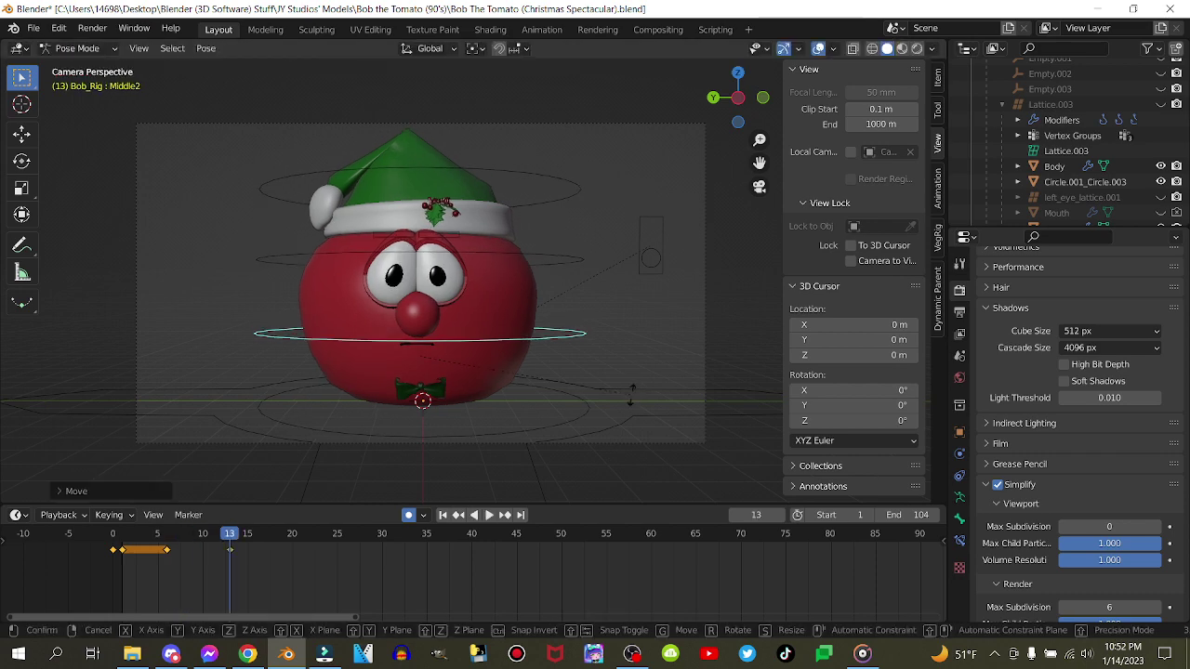
pyautogui.press('r')
pyautogui.click(624, 406)
# At frame 9, lower the Middle2 bone about 0.36 m along global Z and tilt it about its local Z axis
pyautogui.click(193, 535)
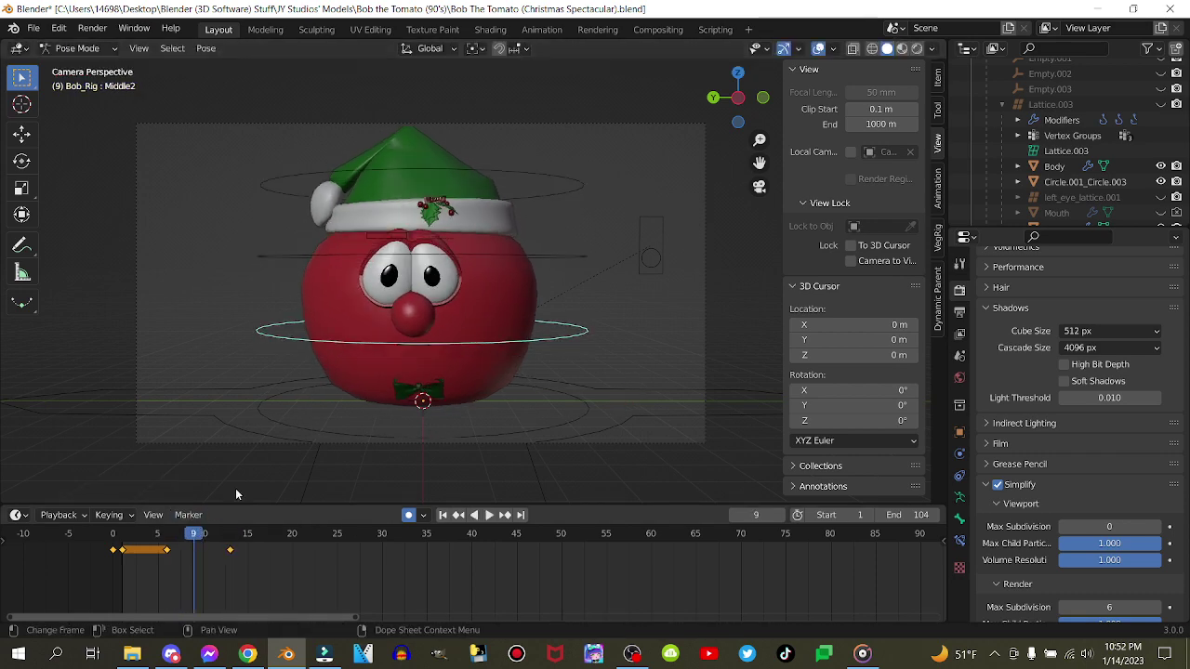
pyautogui.press('g')
pyautogui.press('z')
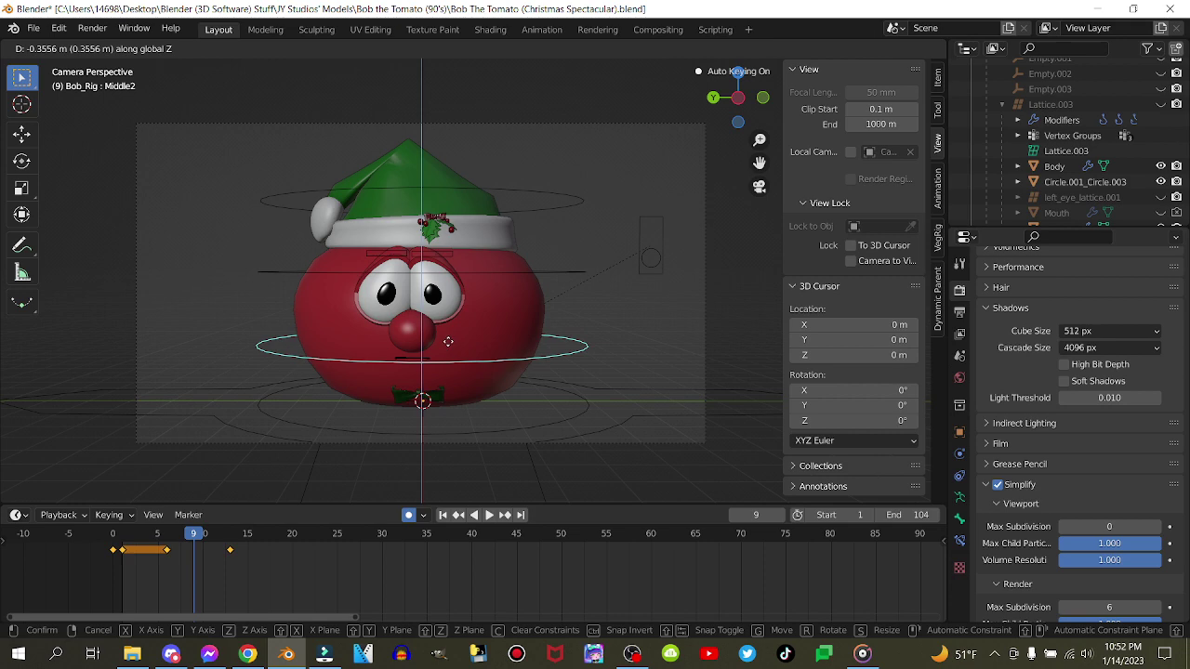
pyautogui.click(504, 343)
pyautogui.press('r')
pyautogui.press('z')
pyautogui.press('z')
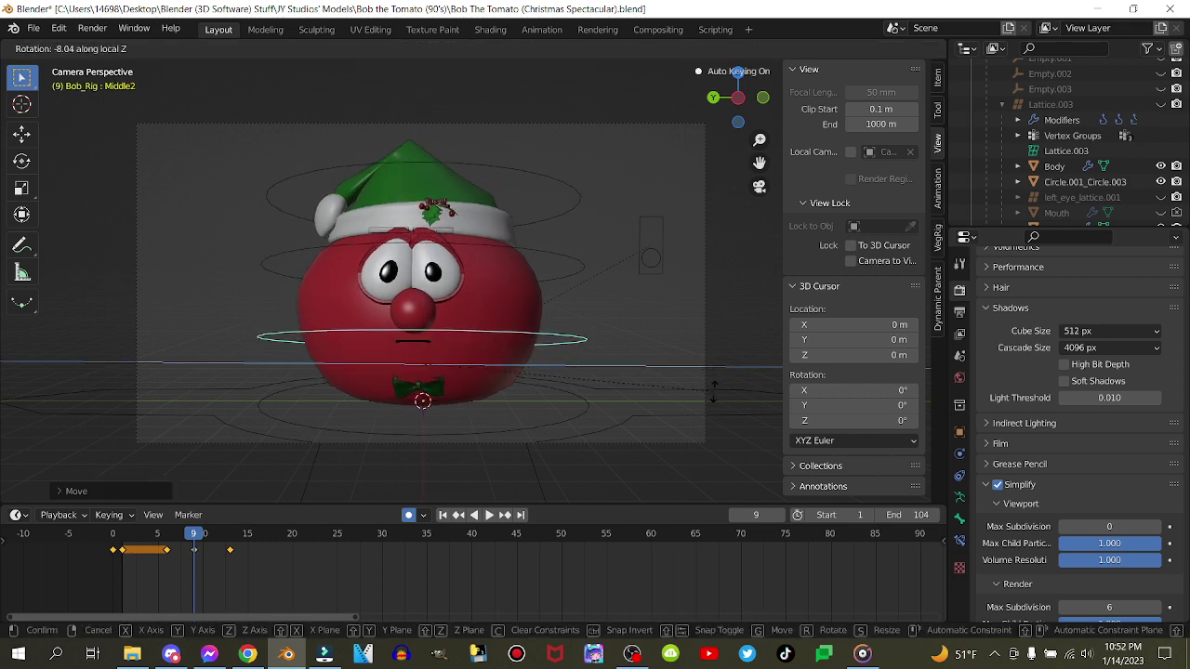
pyautogui.click(753, 333)
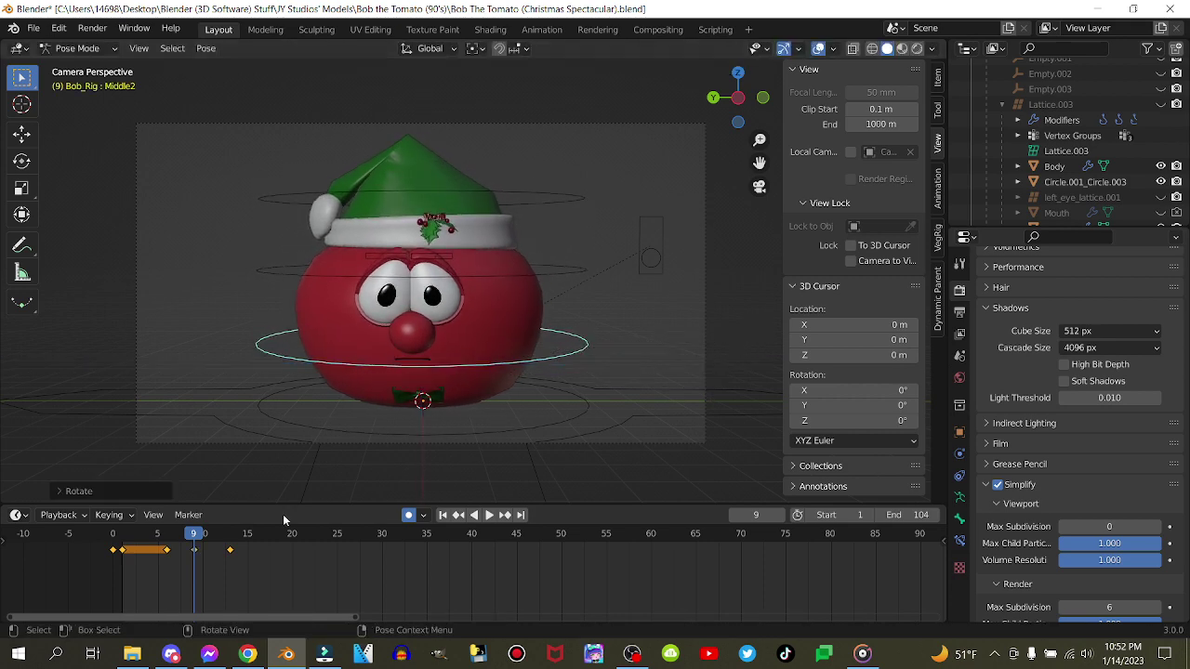
# Preview the motion, then at frame 22 move the Middle2 bone up and turn it to the other side with a trackball rotation
pyautogui.press('space')
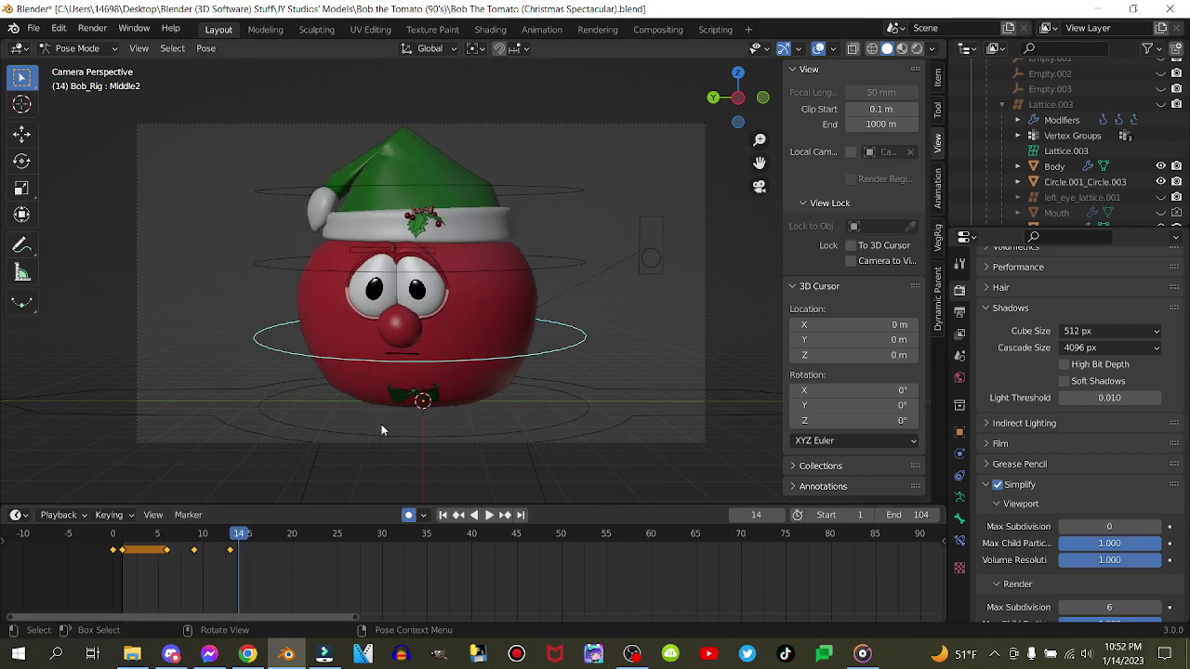
pyautogui.press('space')
pyautogui.press('Right')
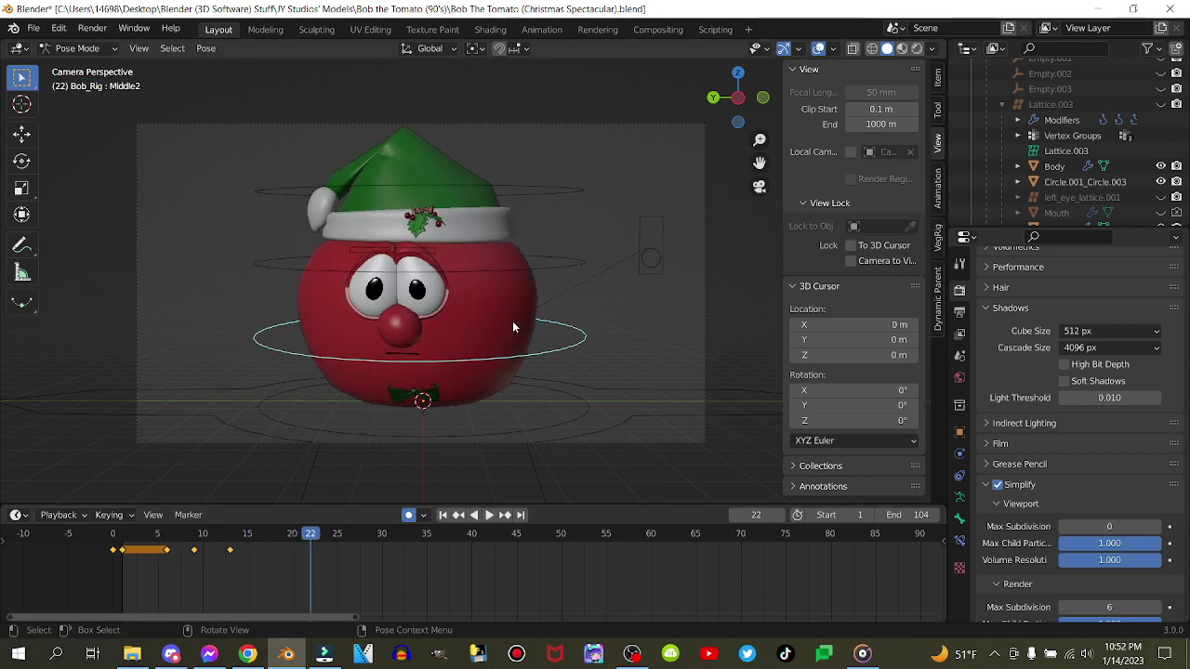
pyautogui.press('g')
pyautogui.click(533, 319)
pyautogui.press('r')
pyautogui.press('r')
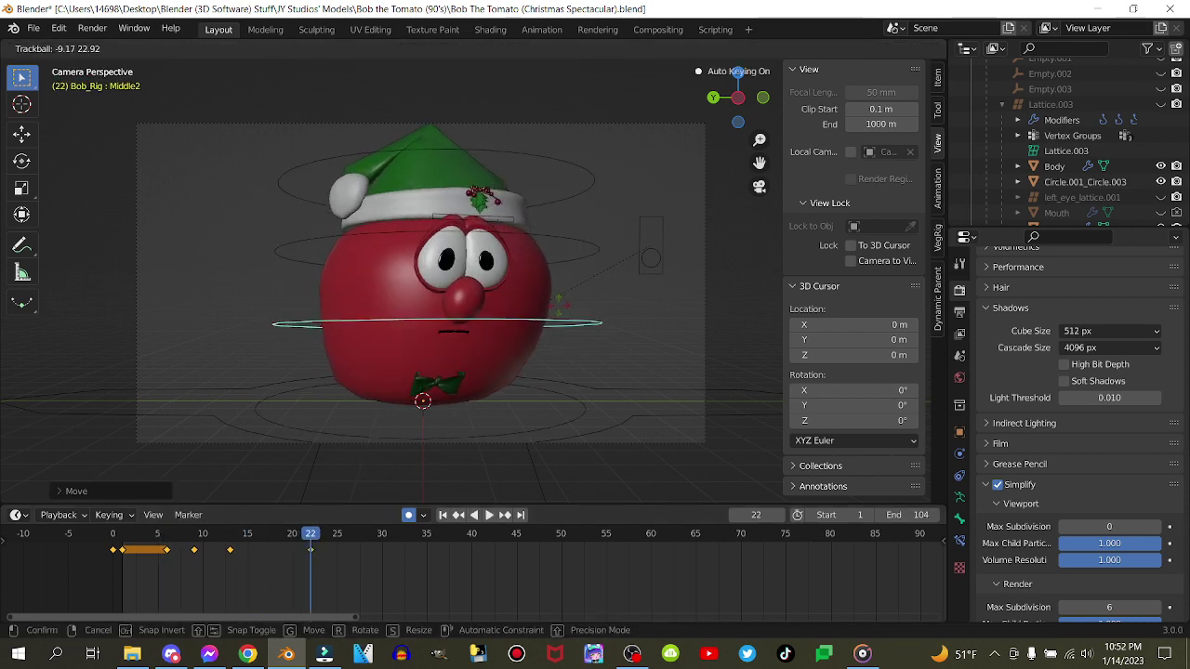
pyautogui.click(564, 307)
# Lean the Middle2 bone sideways at frame 22 and refine its orientation with another trackball rotation
pyautogui.press('r')
pyautogui.click(624, 263)
pyautogui.press('r')
pyautogui.press('r')
pyautogui.click(623, 263)
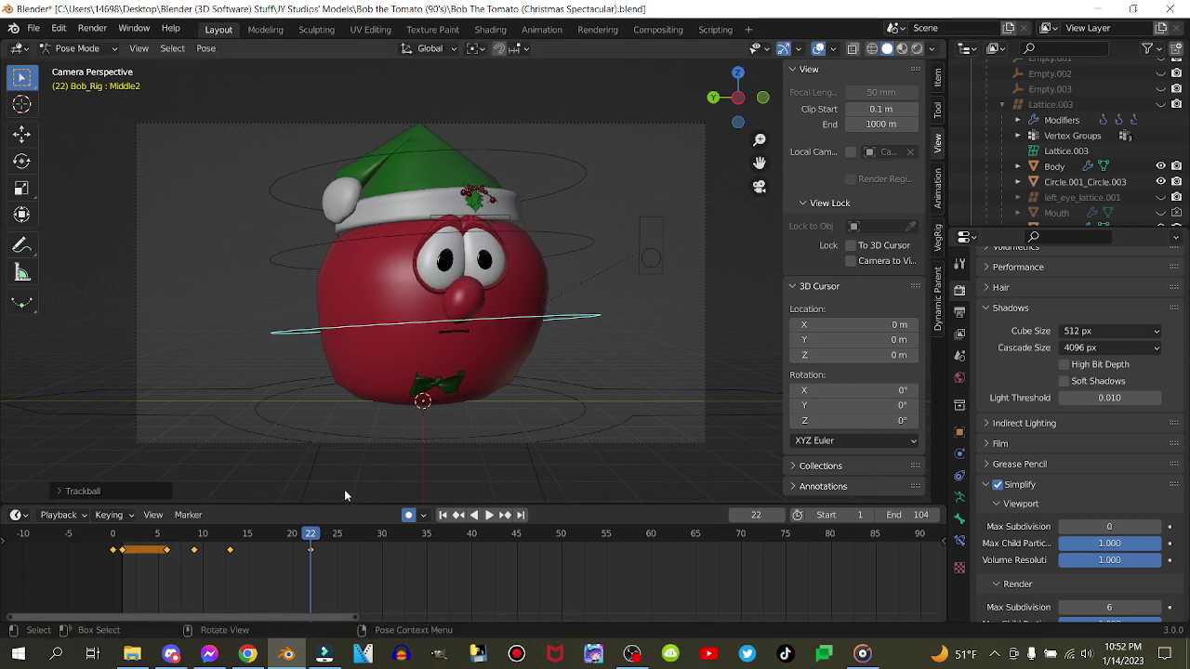
# At frame 18, lower the Middle2 bone and tilt the head downward about its local Z axis
pyautogui.click(272, 532)
pyautogui.press('g')
pyautogui.press('Return')
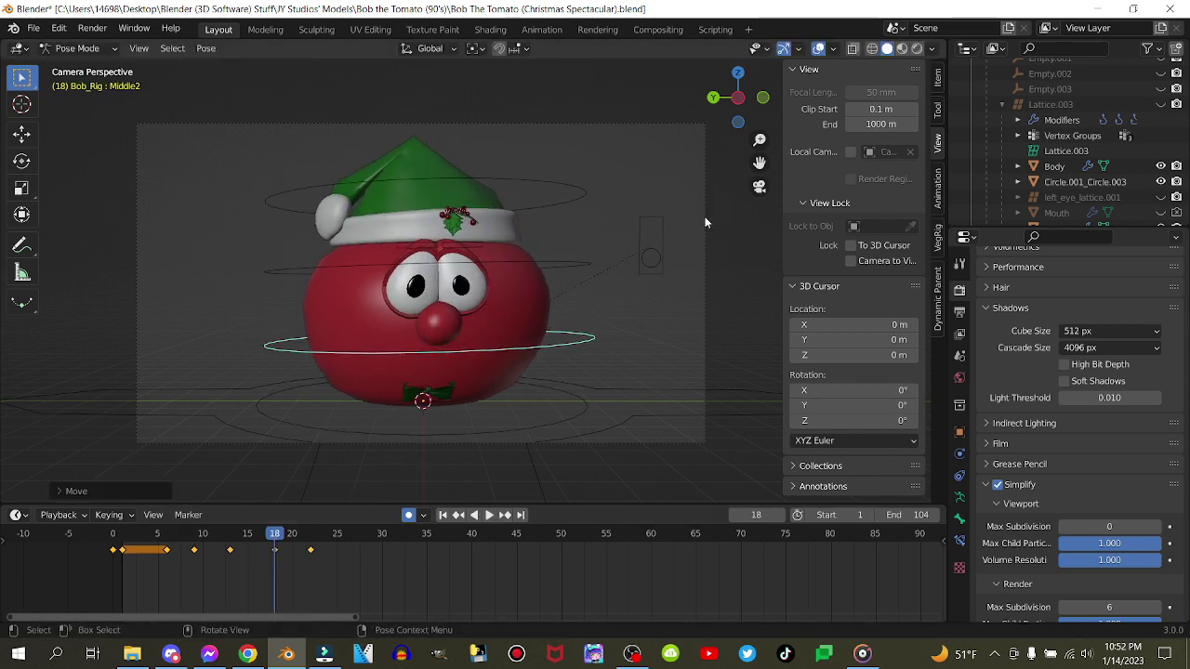
pyautogui.press('r')
pyautogui.press('z')
pyautogui.press('z')
pyautogui.click(712, 306)
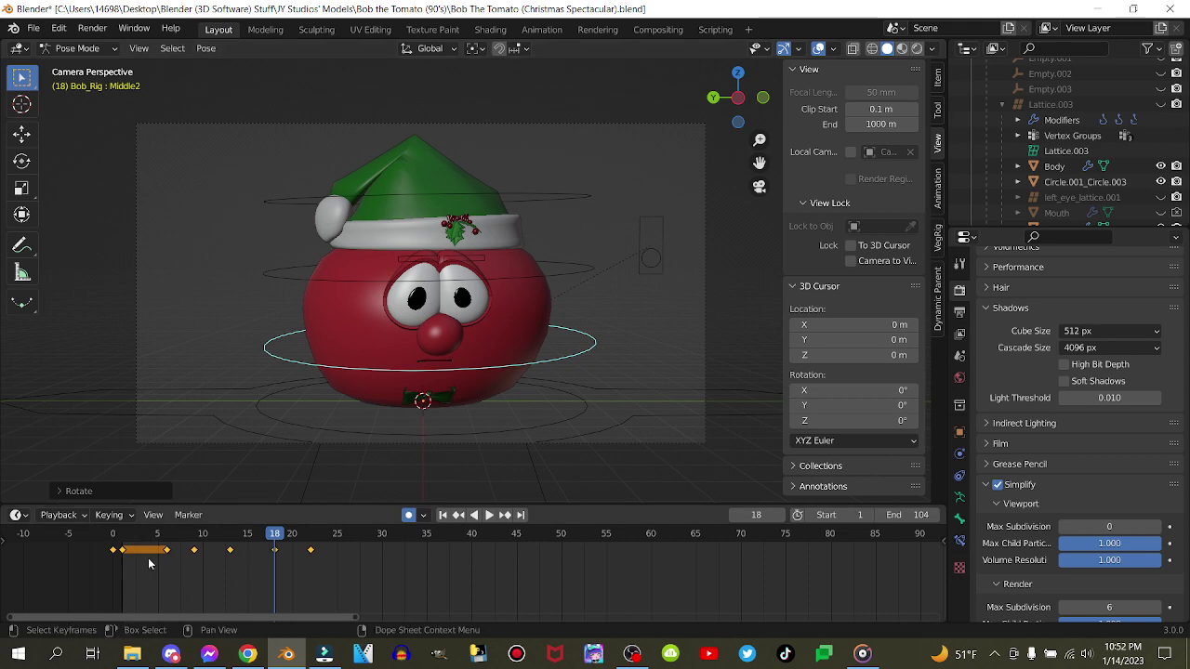
# Review the turn, keyframe the pose at frame 19, and retime the frame 18 and 19 keyframes to frames 16 and 20
pyautogui.click(168, 533)
pyautogui.press('space')
pyautogui.press('space')
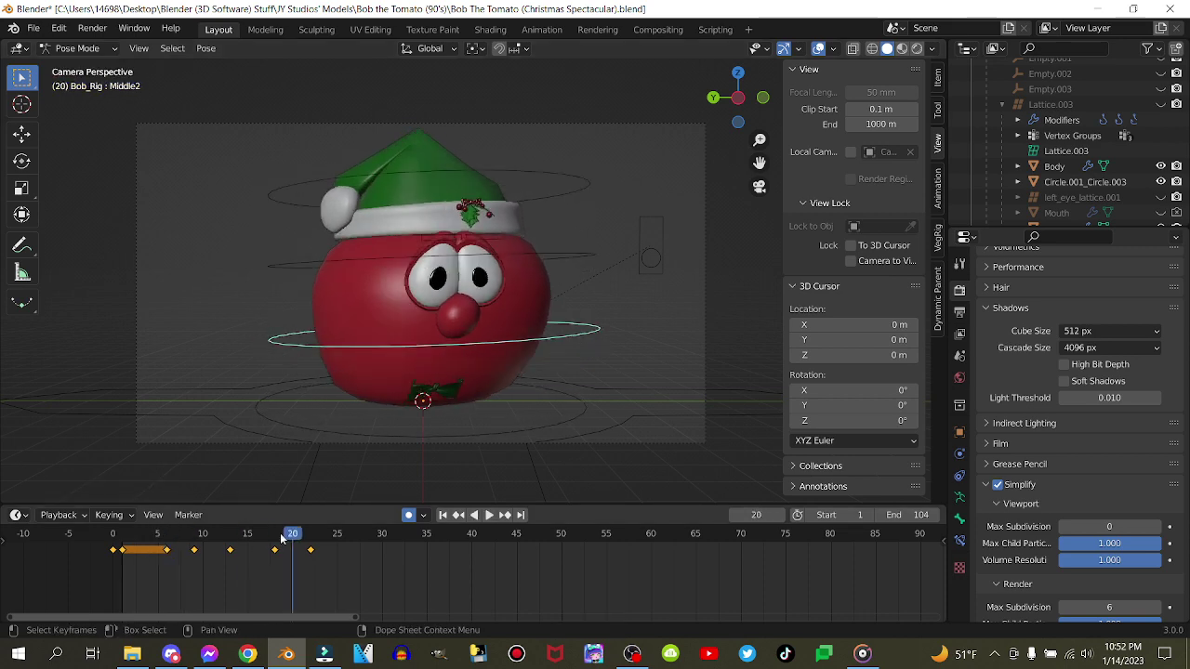
pyautogui.click(284, 535)
pyautogui.press('i')
pyautogui.click(457, 301)
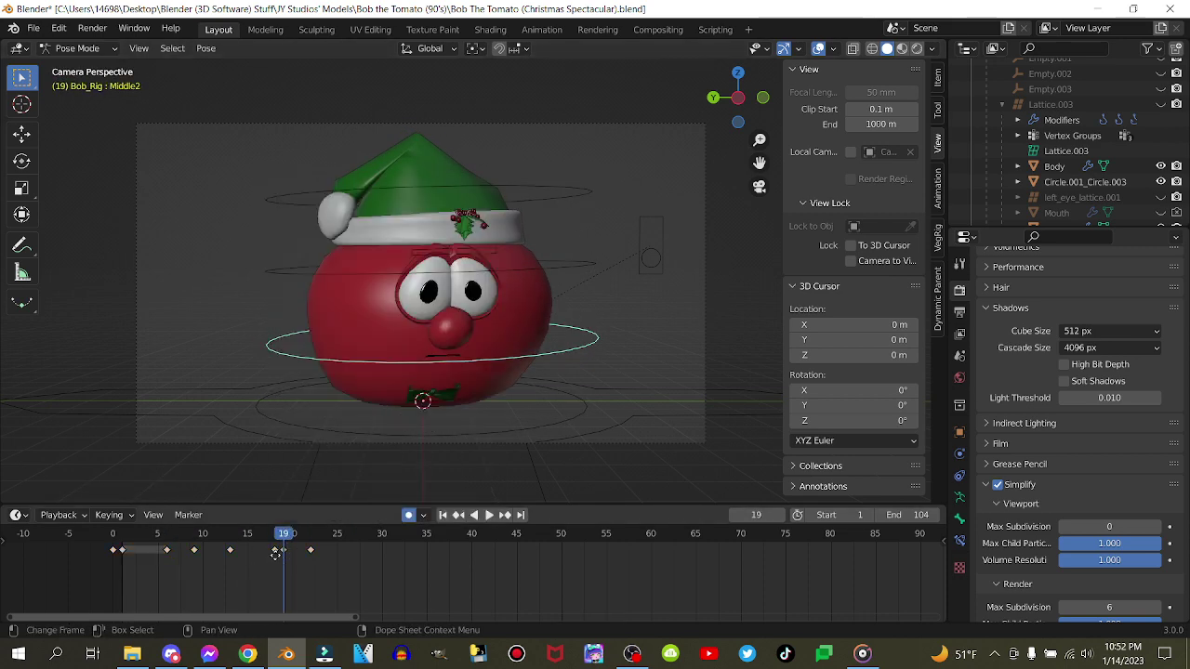
pyautogui.moveTo(276, 554)
pyautogui.mouseDown()
pyautogui.moveTo(262, 561)
pyautogui.moveTo(292, 549)
pyautogui.mouseUp()
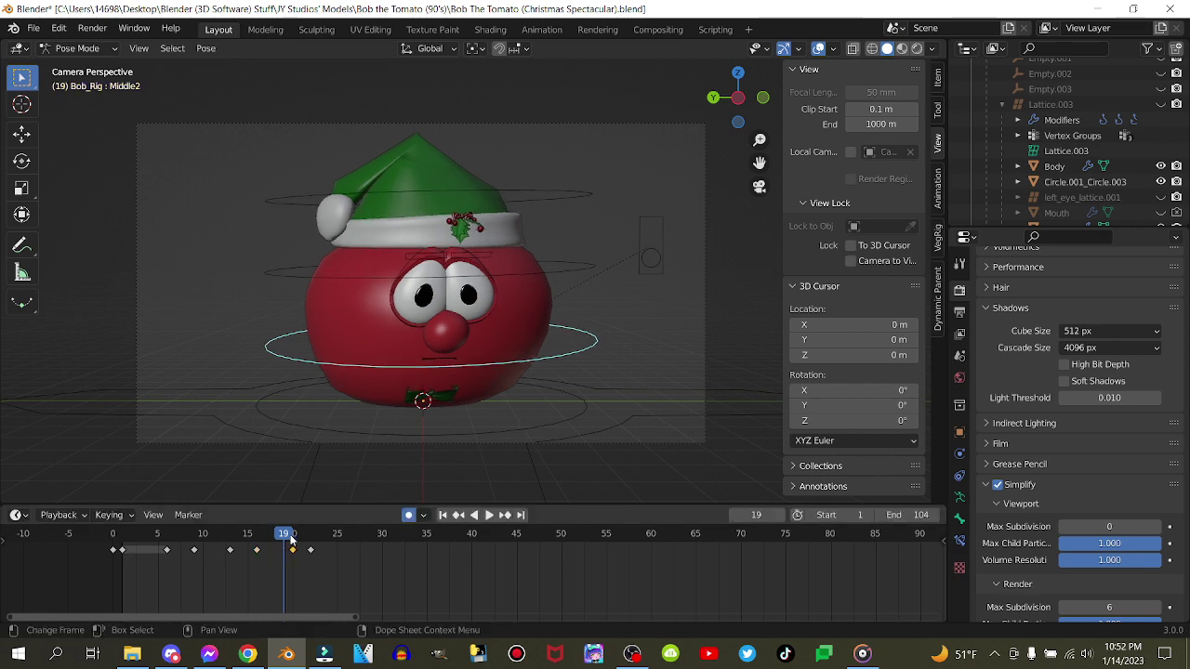
# Play on to frame 30, then move the Middle2 bone slightly and trackball-rotate it into a settled pose
pyautogui.press('space')
pyautogui.press('space')
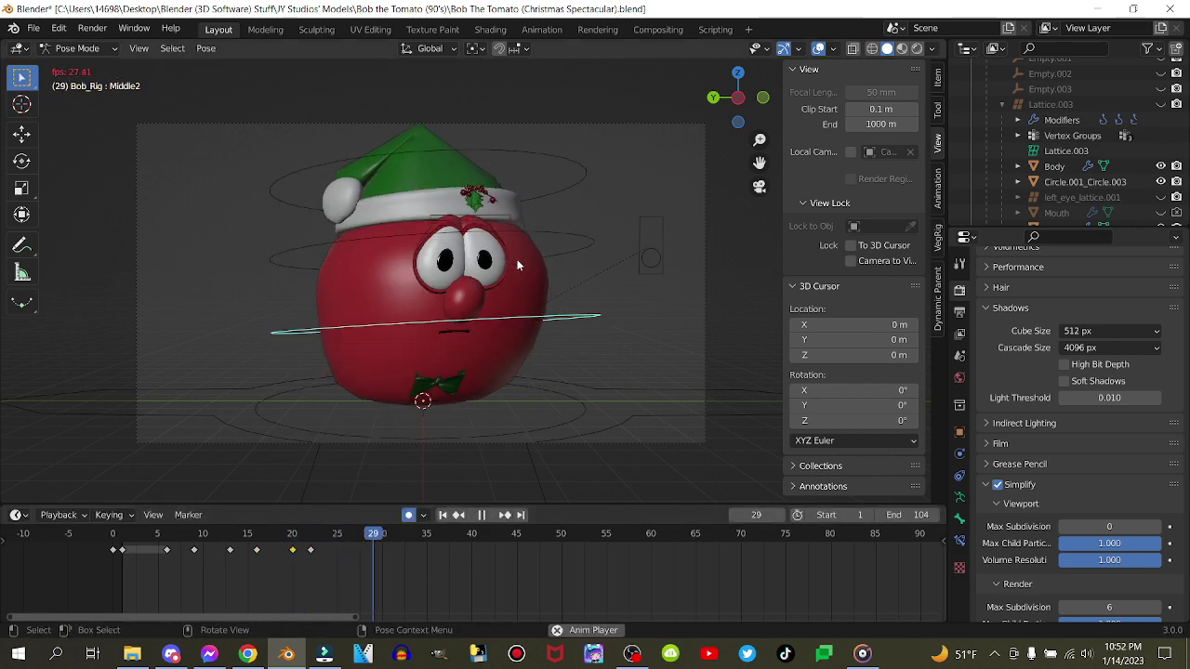
pyautogui.press('space')
pyautogui.press('g')
pyautogui.click(523, 265)
pyautogui.press('r')
pyautogui.press('r')
pyautogui.click(523, 276)
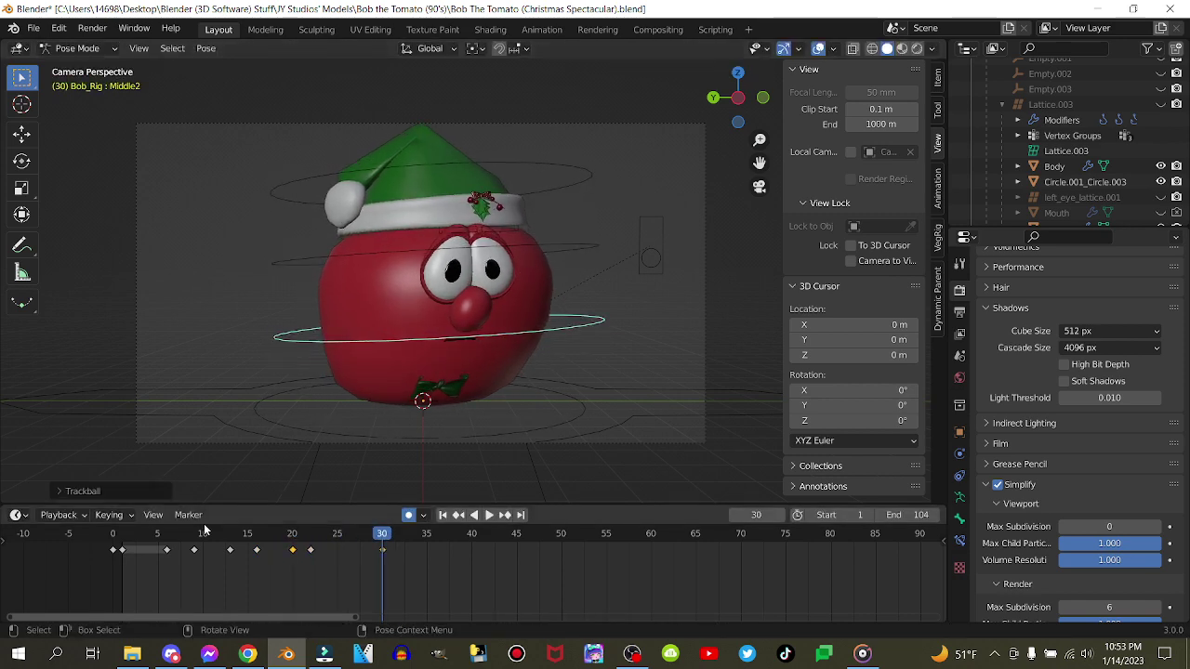
# Review the playback and delete the Middle2 keyframe at frame 16
pyautogui.click(160, 544)
pyautogui.press('space')
pyautogui.press('space')
pyautogui.click(259, 538)
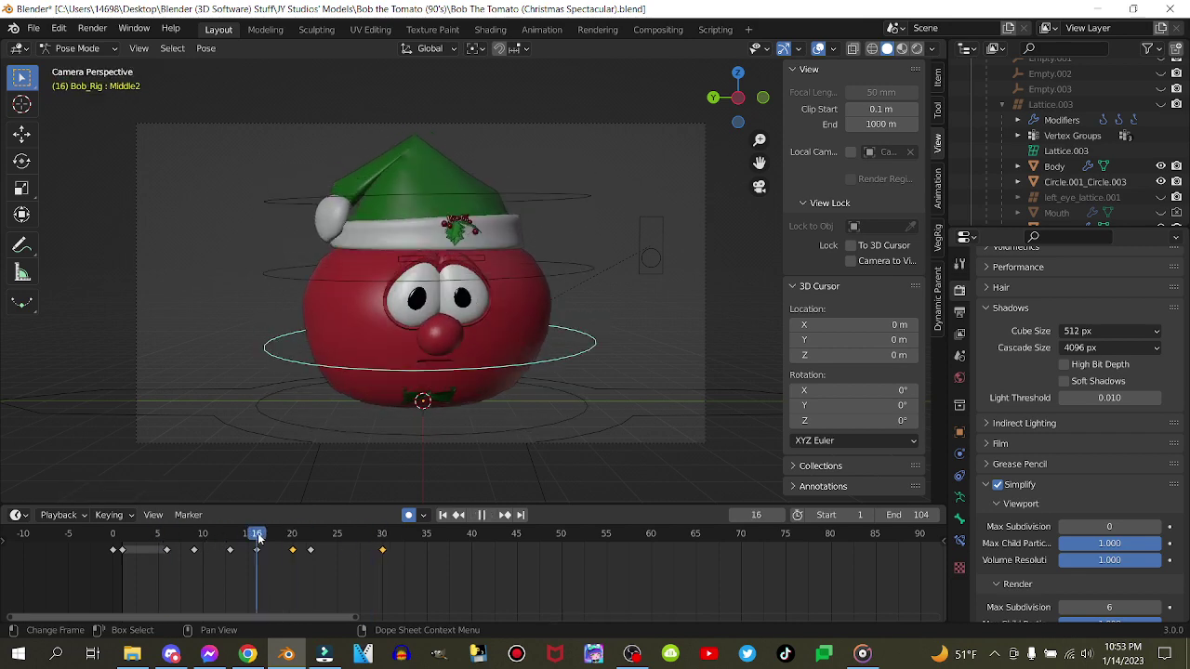
pyautogui.press('x')
pyautogui.click(256, 558)
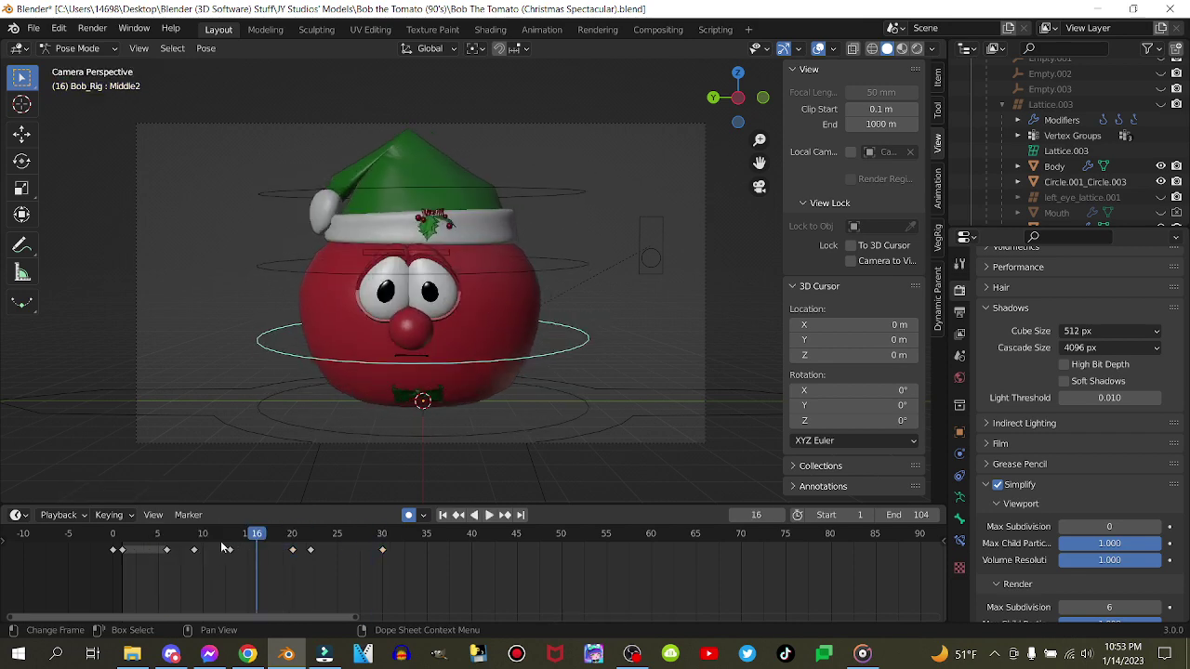
# Replay the head turn and move the keyframe at frame 20 to frame 19
pyautogui.click(204, 537)
pyautogui.press('space')
pyautogui.press('space')
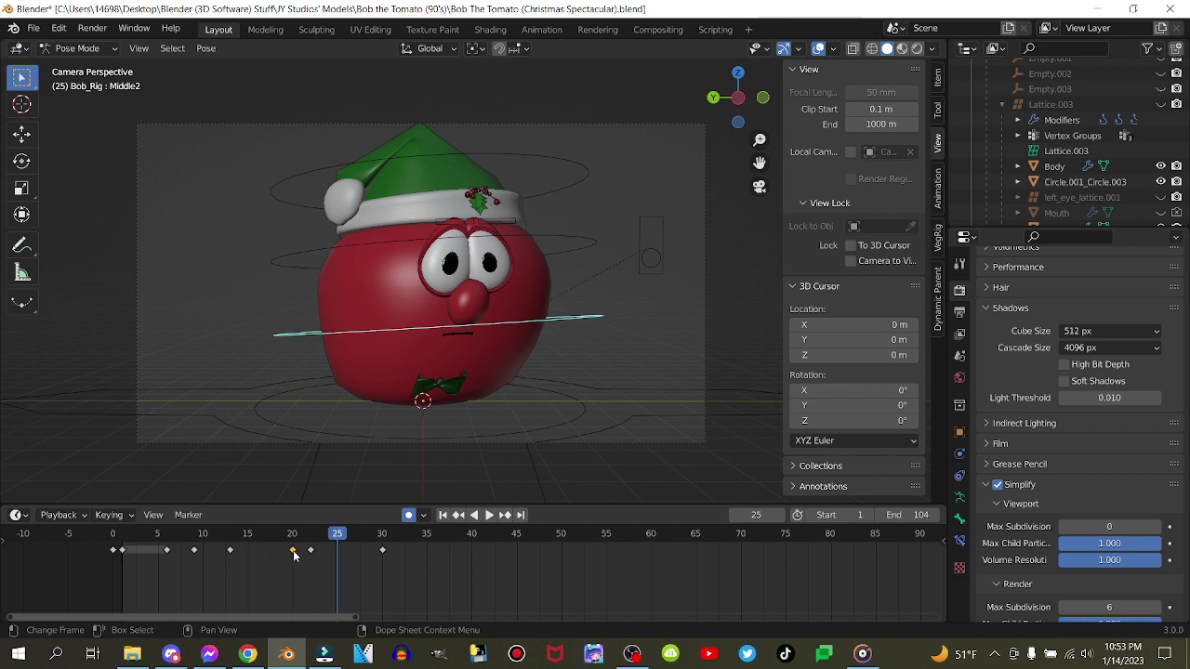
pyautogui.moveTo(294, 555); pyautogui.dragTo(286, 550)
# Lower the Middle2 bone further along global Z at frame 19
pyautogui.click(284, 536)
pyautogui.press('g')
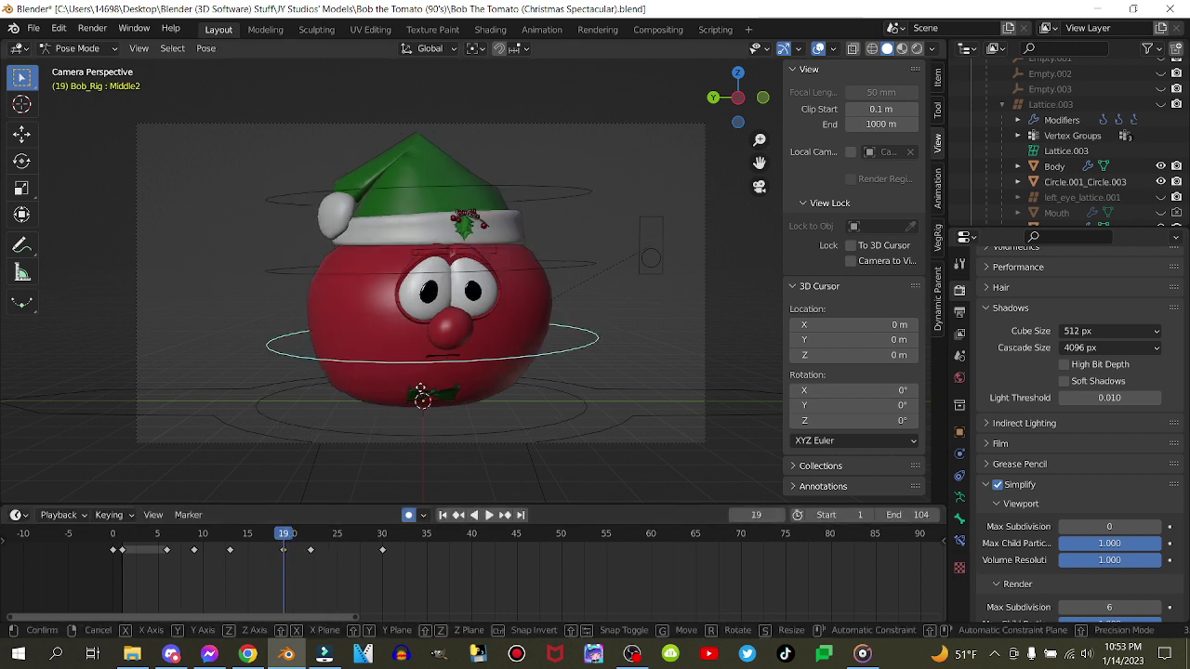
pyautogui.press('z')
pyautogui.click(421, 394)
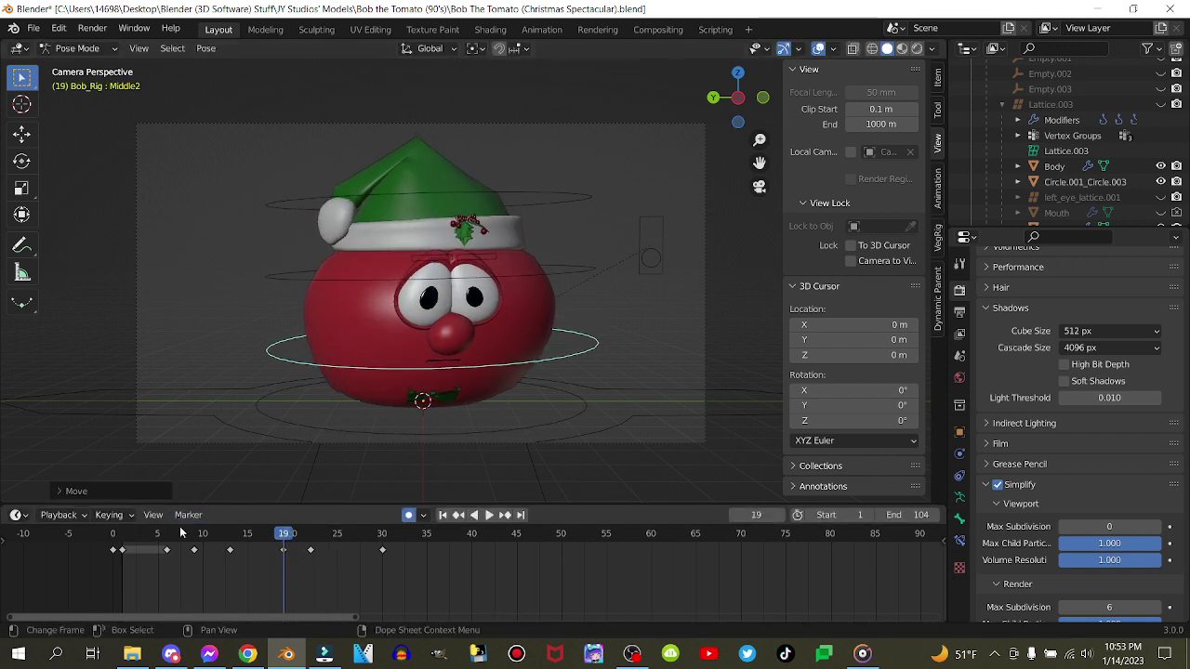
# Replay the turn and move the settled-pose keyframe from frame 30 to frame 26
pyautogui.click(173, 538)
pyautogui.press('space')
pyautogui.press('space')
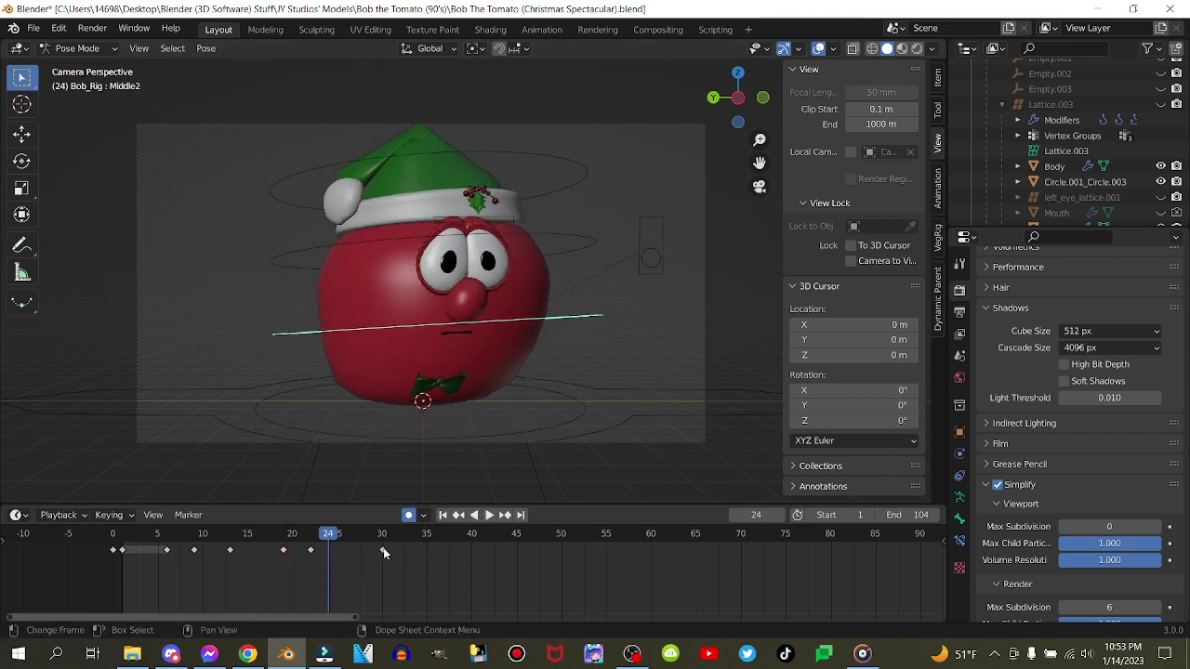
pyautogui.moveTo(382, 549); pyautogui.dragTo(345, 574)
pyautogui.press('Right')
pyautogui.press('Right')
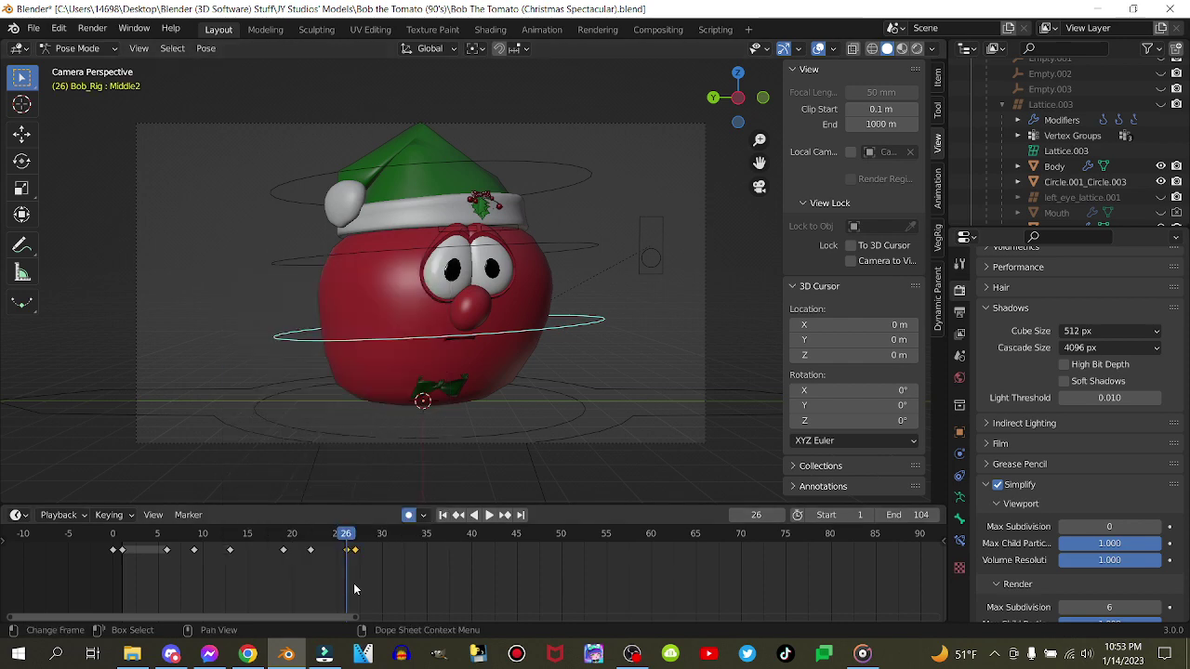
# Reposition the last two Middle2 keyframes to frames 25 and 30, and replay the head turn
pyautogui.moveTo(347, 552); pyautogui.dragTo(382, 559)
pyautogui.click(189, 538)
pyautogui.press('space')
pyautogui.press('space')
# Keyframe the Middle2 bone's in-between pose at frame 15 and move the new keyframe to frame 16
pyautogui.moveTo(228, 536); pyautogui.dragTo(239, 538)
pyautogui.press('Right')
pyautogui.press('Right')
pyautogui.press('Left')
pyautogui.press('Left')
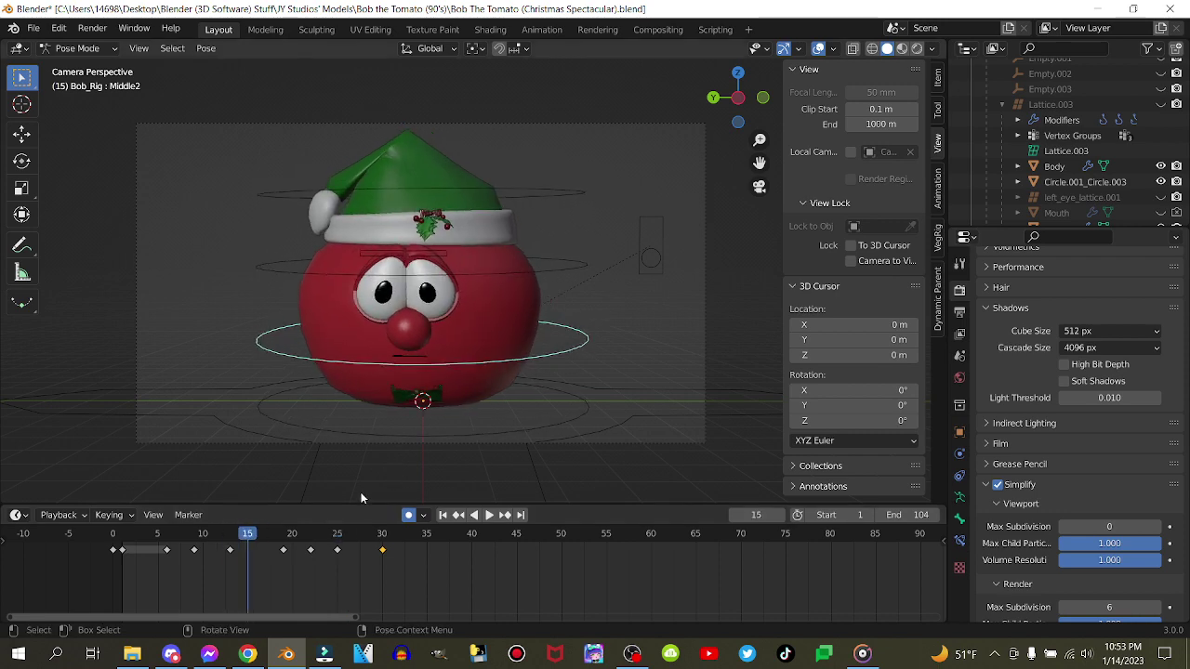
pyautogui.press('i')
pyautogui.click(409, 389)
pyautogui.moveTo(240, 552); pyautogui.dragTo(262, 562)
# Move the settled-pose keyframe from frame 30 to frame 34, and insert a Middle2 keyframe at frame 44
pyautogui.press('space')
pyautogui.press('space')
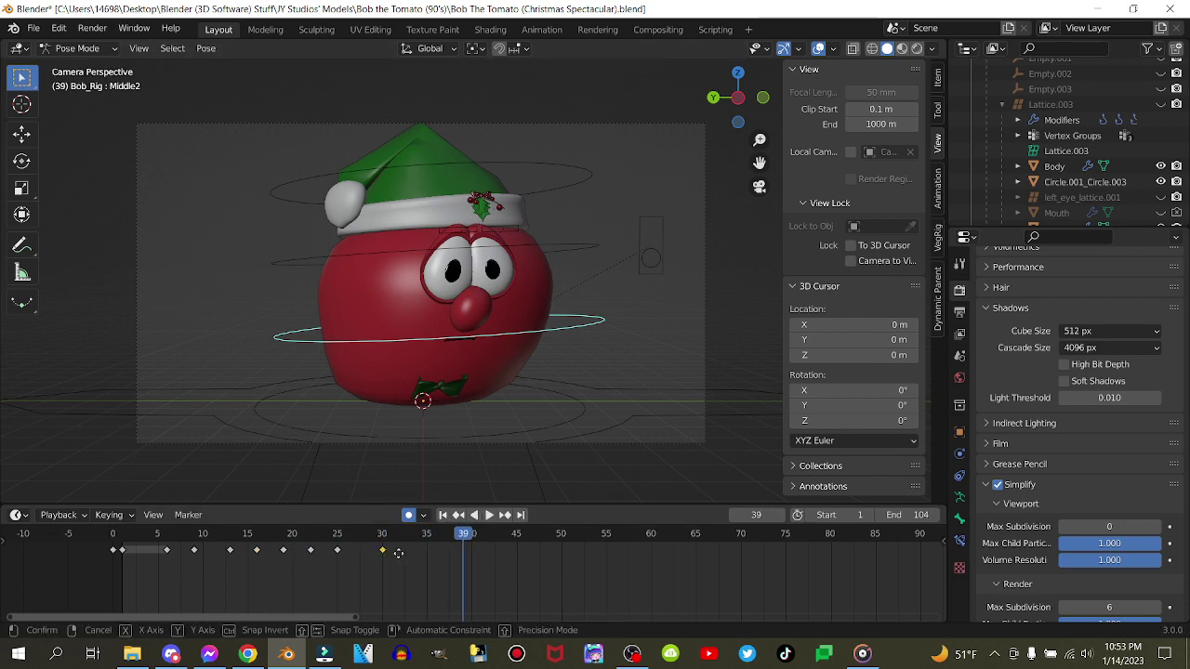
pyautogui.moveTo(383, 551); pyautogui.dragTo(409, 568)
pyautogui.scroll(-7, 407, 562)
pyautogui.press('space')
pyautogui.press('space')
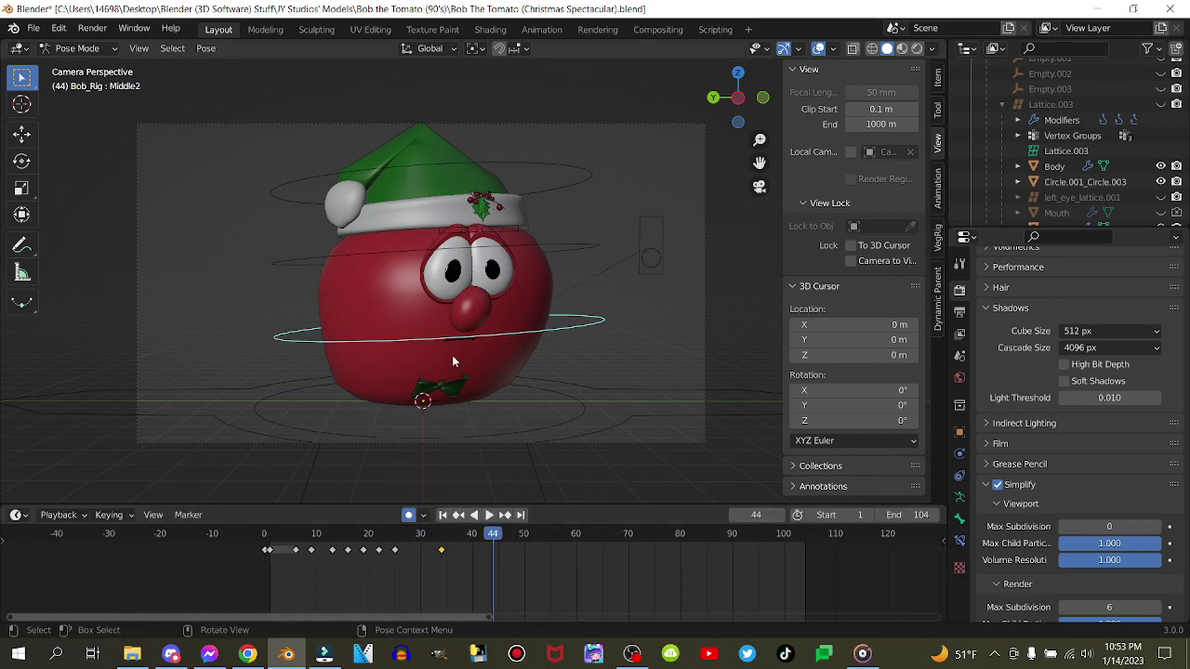
pyautogui.press('i')
pyautogui.click(453, 353)
# At frame 50, lower the Middle2 bone slightly and rotate it to tilt the head
pyautogui.press('space')
pyautogui.press('space')
pyautogui.press('g')
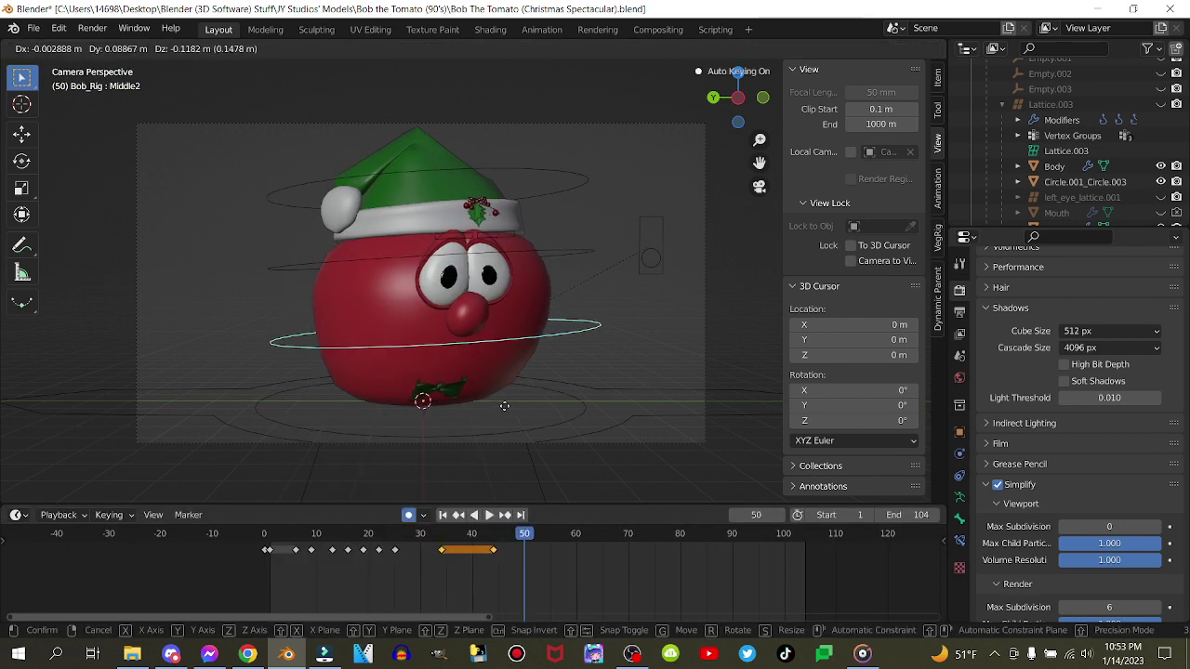
pyautogui.click(505, 415)
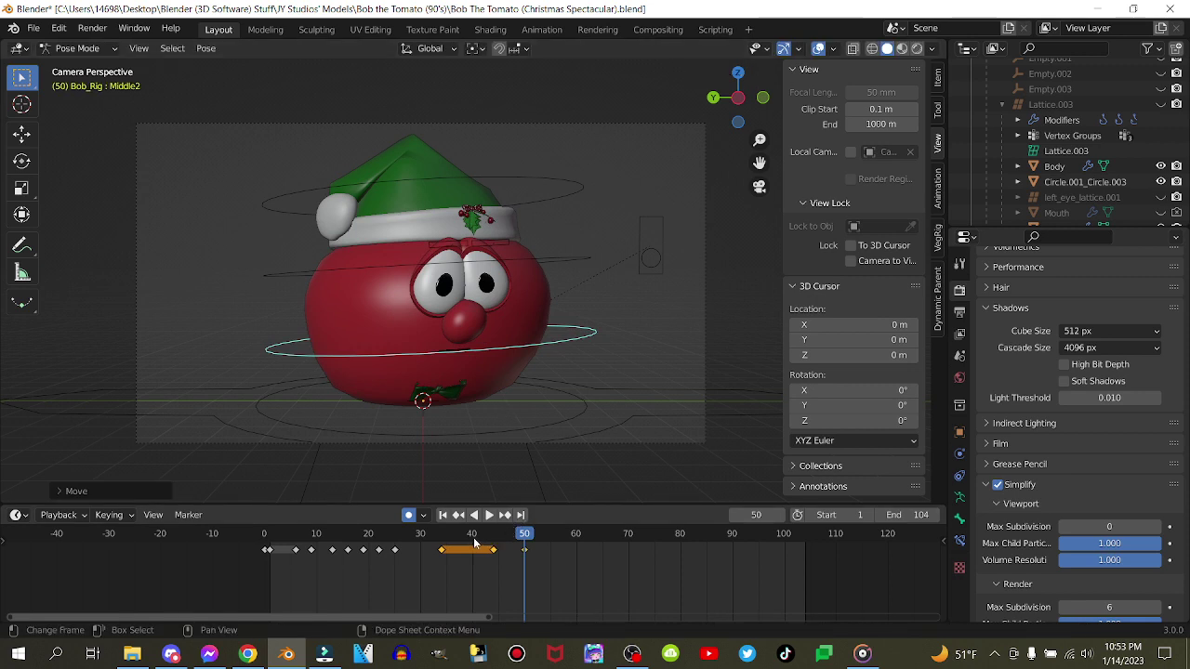
pyautogui.press('r')
pyautogui.press('r')
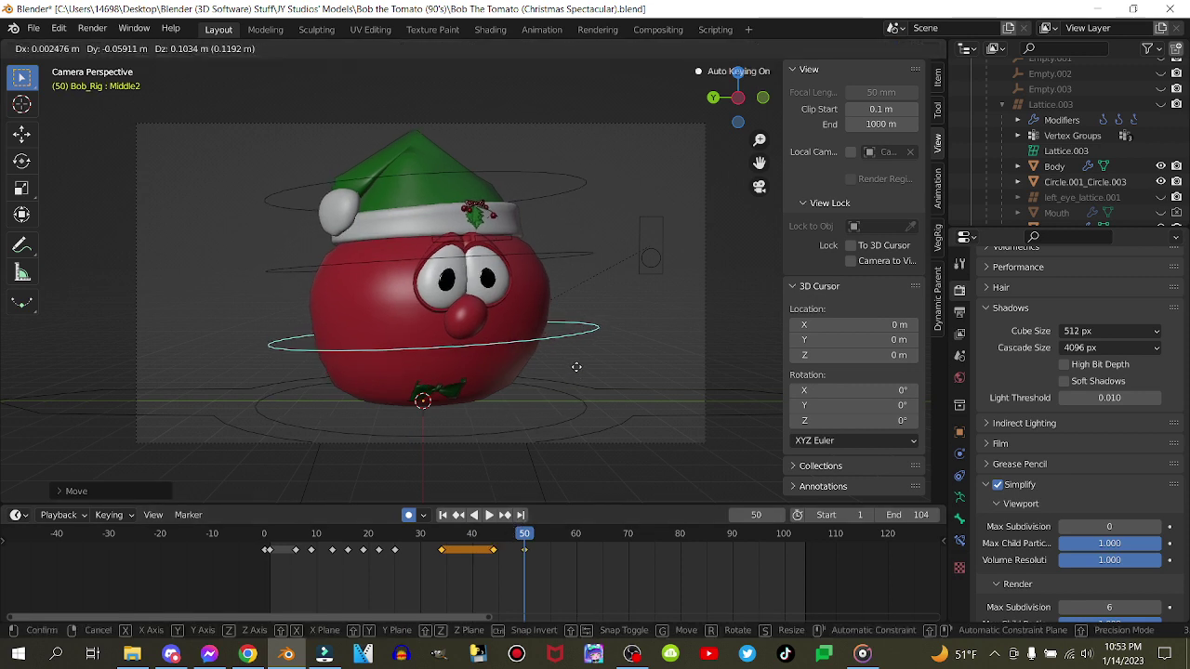
pyautogui.click(579, 370)
pyautogui.press('r')
pyautogui.click(597, 372)
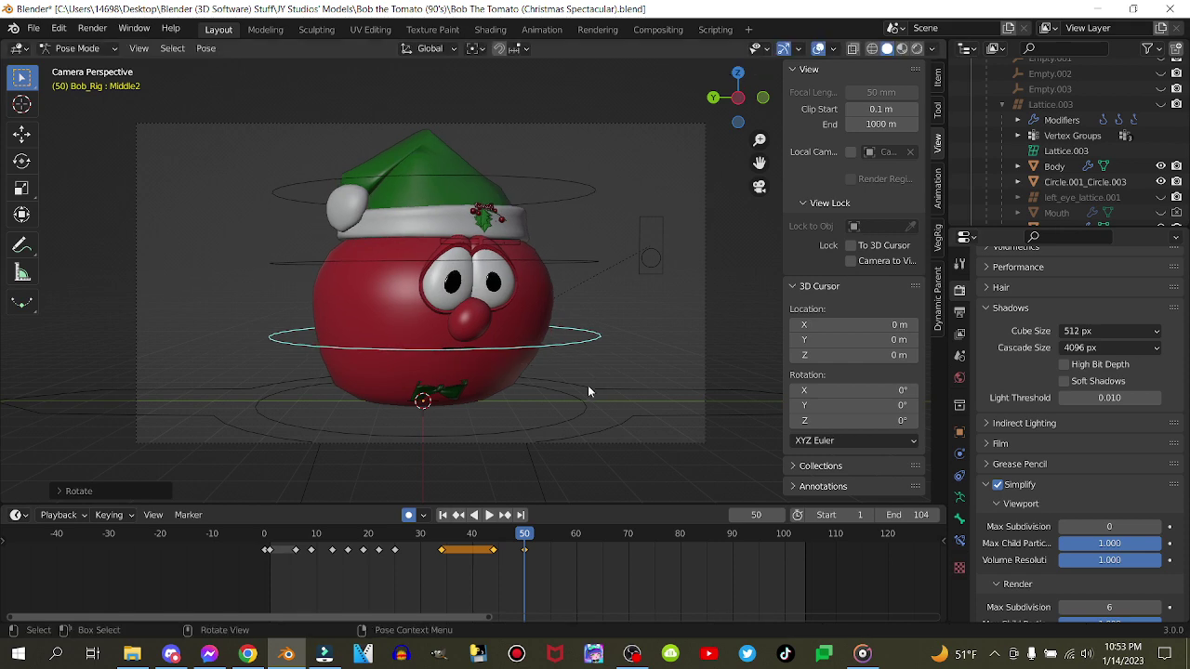
pyautogui.press('r')
pyautogui.press('r')
pyautogui.click(589, 385)
# Replay the animation and insert a Location, Rotation & Scale keyframe for Middle2 at frame 41
pyautogui.click(292, 535)
pyautogui.press('space')
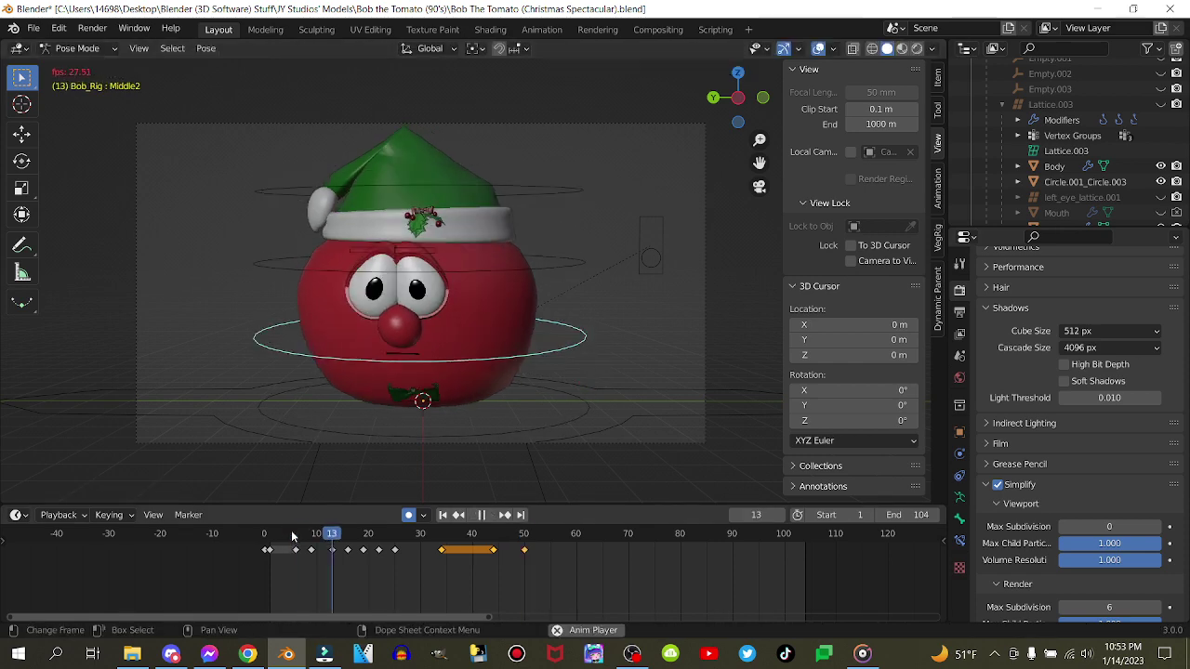
pyautogui.press('space')
pyautogui.press('i')
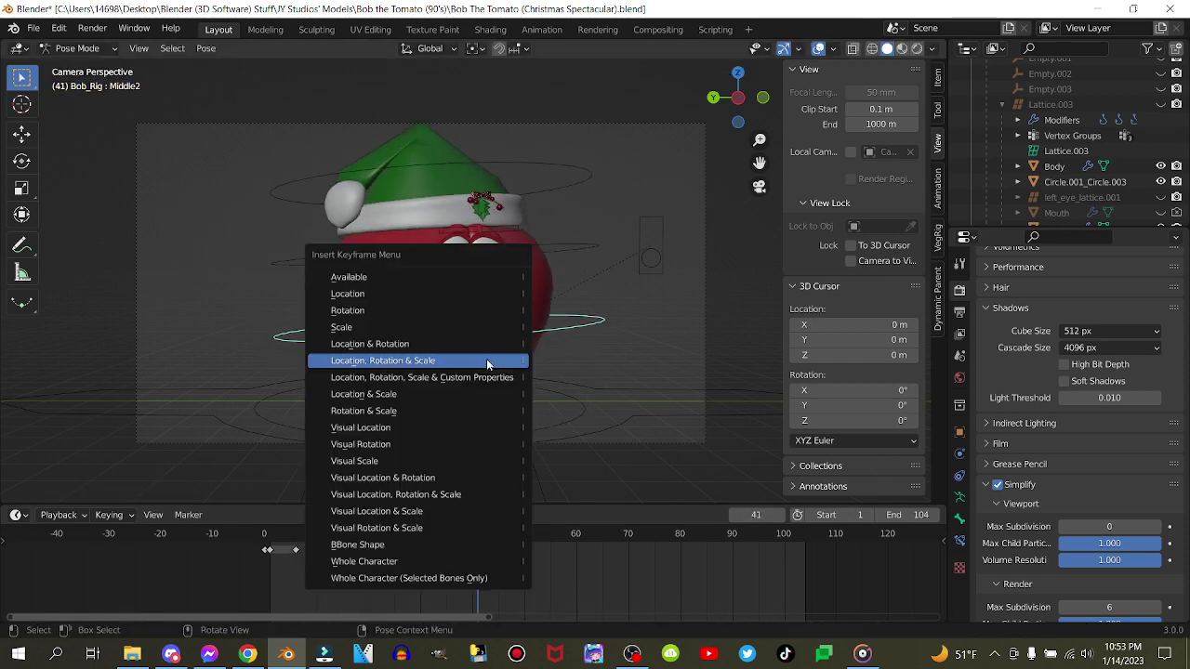
pyautogui.click(489, 367)
# Shift the Middle2 bone slightly at frame 44
pyautogui.press('Right')
pyautogui.press('Right')
pyautogui.press('Right')
pyautogui.press('g')
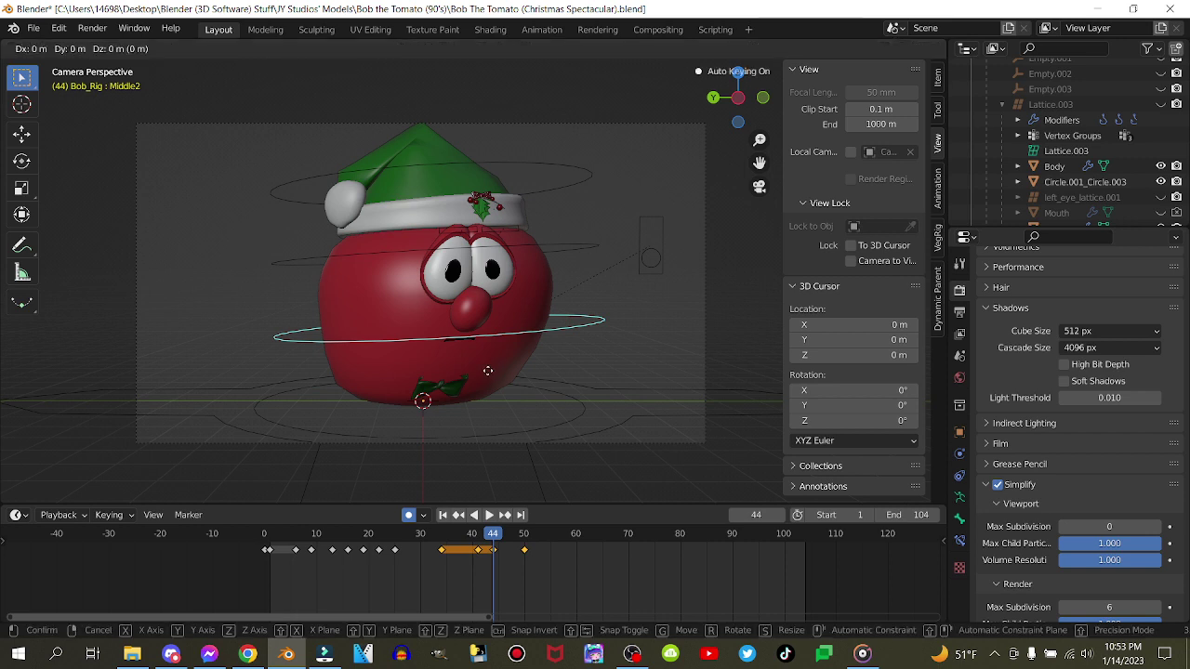
pyautogui.click(495, 368)
# At frame 55, rotate the Middle2 bone with a trackball rotation and raise it slightly
pyautogui.press('Right')
pyautogui.press('Right')
pyautogui.press('Right')
pyautogui.press('Right')
pyautogui.press('Right')
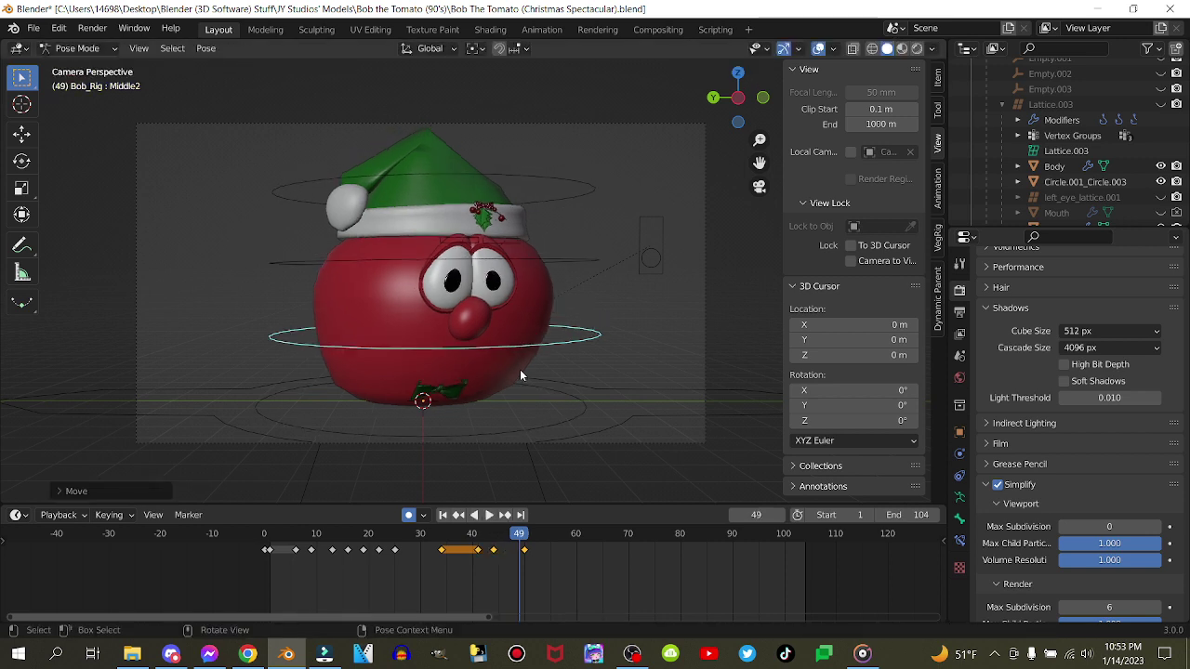
pyautogui.press('Right')
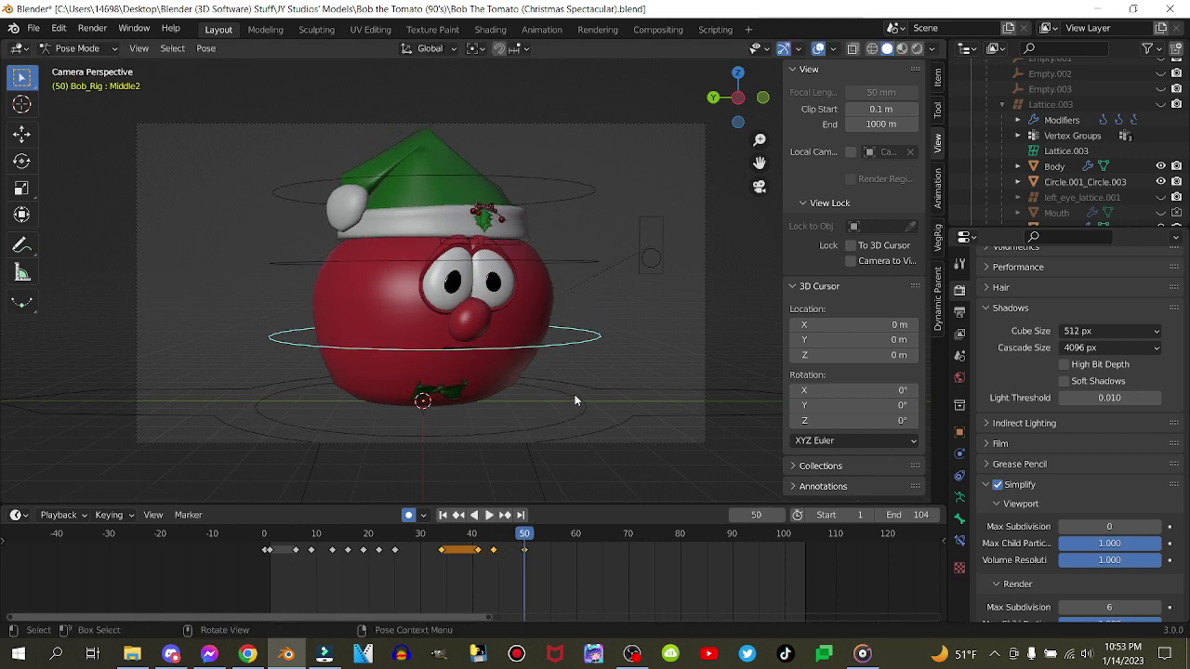
pyautogui.press('space')
pyautogui.press('space')
pyautogui.press('r')
pyautogui.press('r')
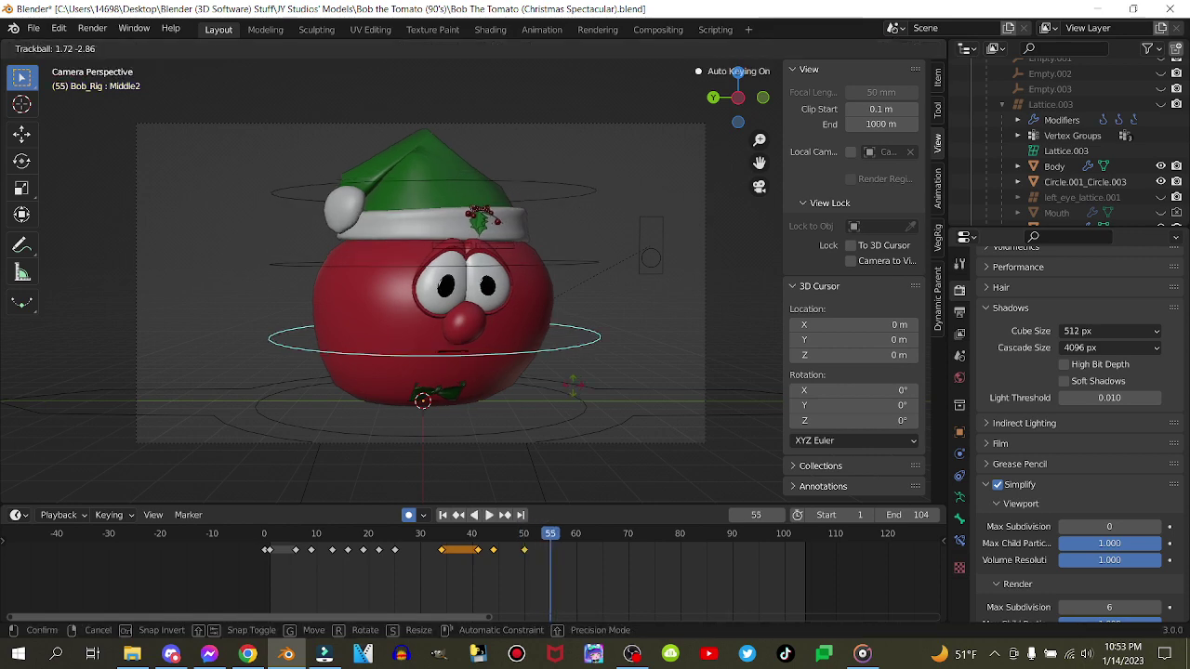
pyautogui.click(572, 384)
pyautogui.press('g')
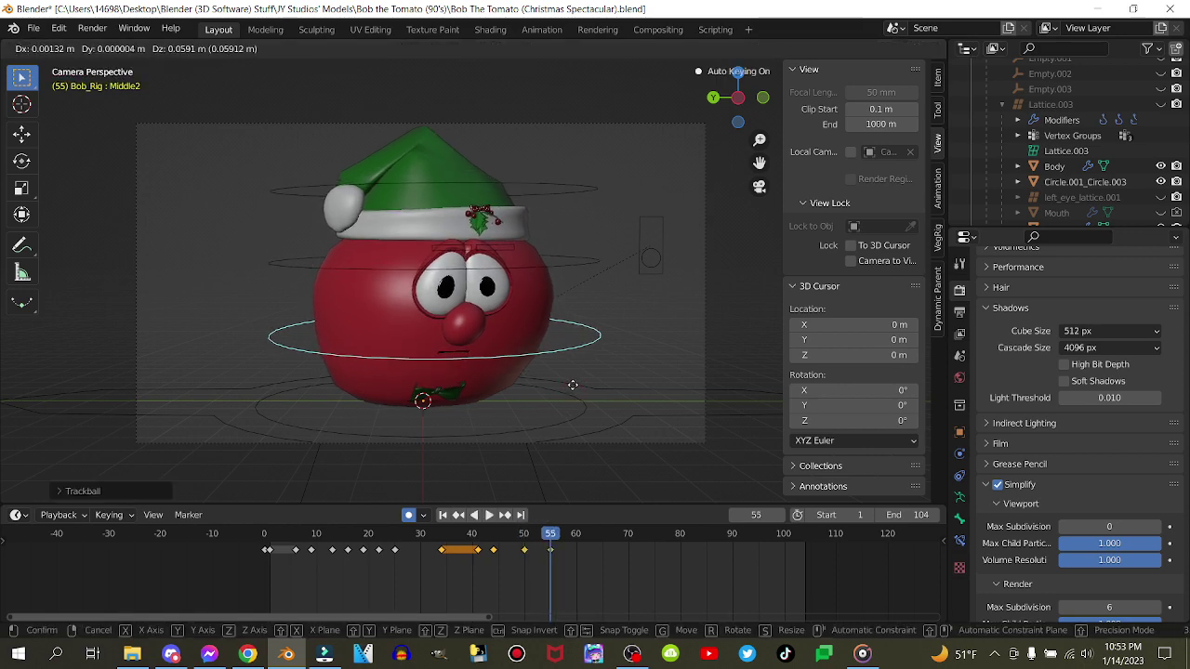
pyautogui.click(573, 384)
# At frame 60, raise the Middle2 bone and tilt the head upward with trackball rotations
pyautogui.press('Right')
pyautogui.press('Right')
pyautogui.press('Right')
pyautogui.press('Right')
pyautogui.press('Right')
pyautogui.press('r')
pyautogui.press('r')
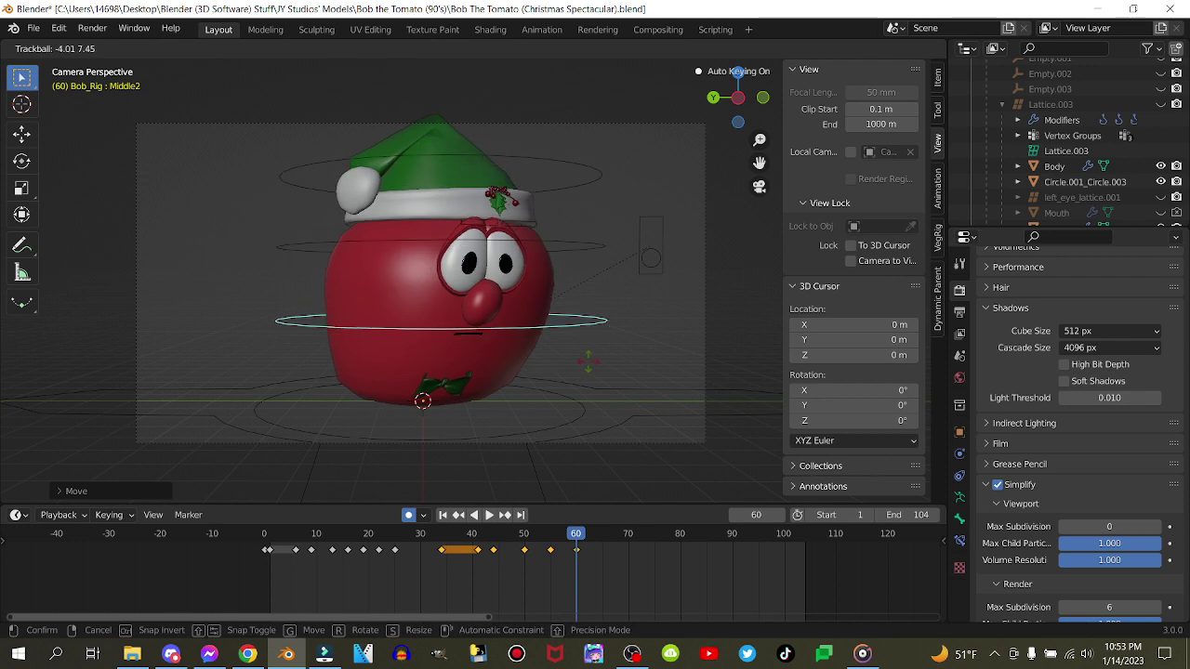
pyautogui.click(585, 362)
pyautogui.press('r')
pyautogui.press('r')
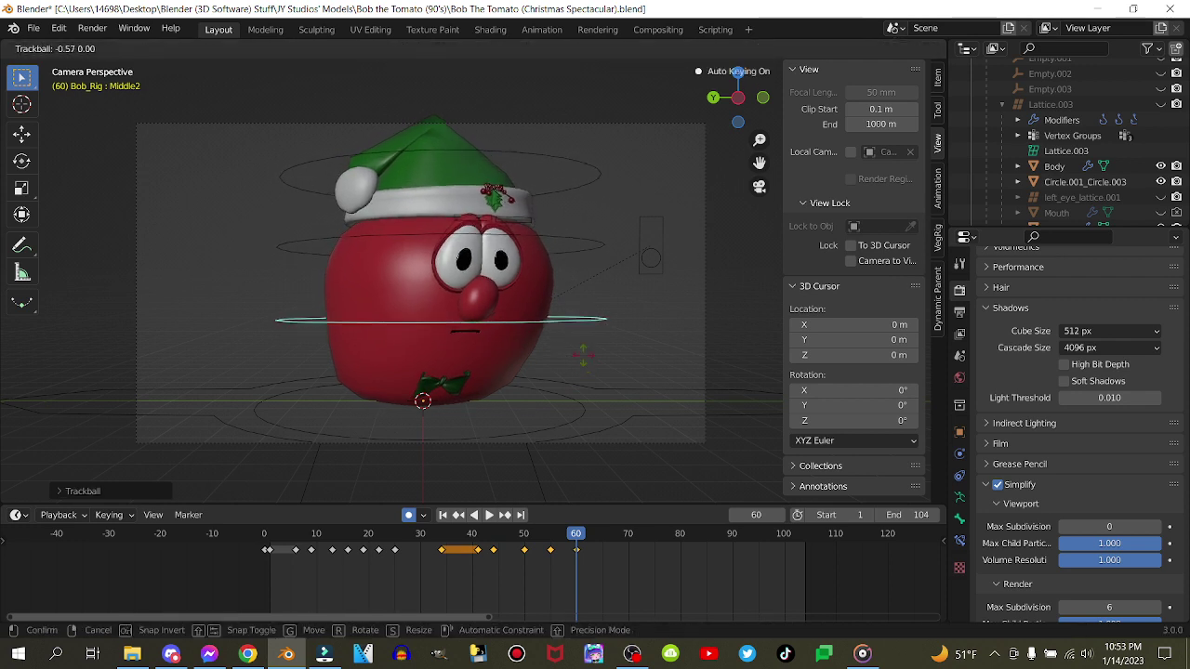
pyautogui.click(574, 362)
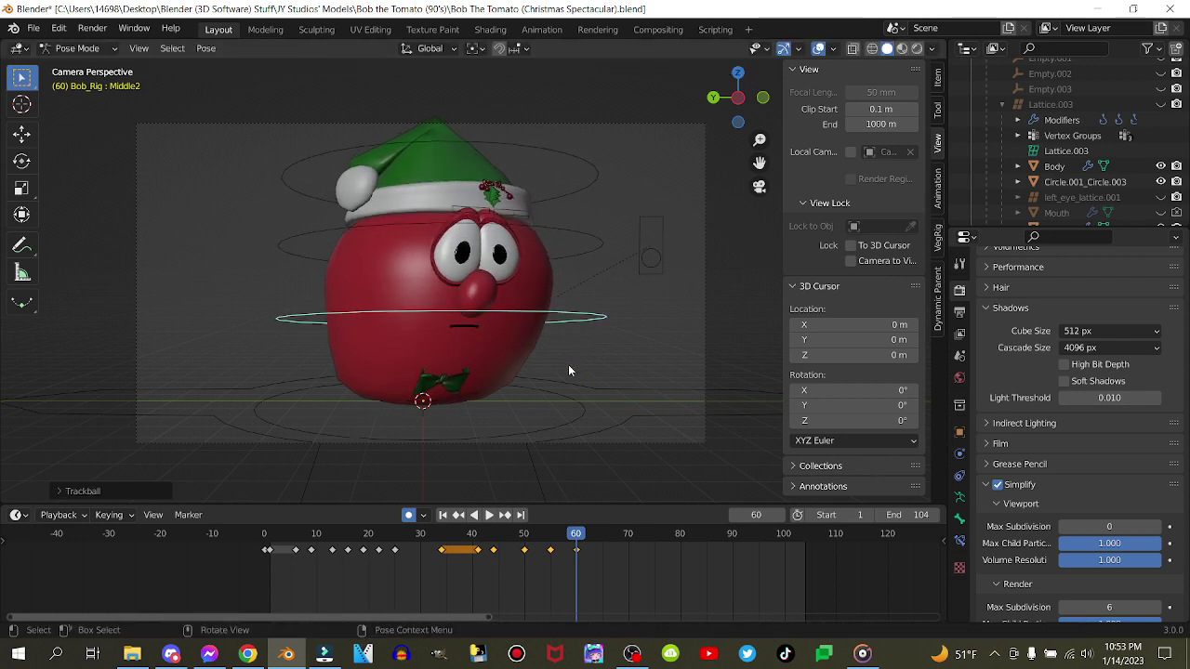
# Replay the latest movement and delete the Middle2 keyframe at frame 50
pyautogui.click(503, 538)
pyautogui.press('space')
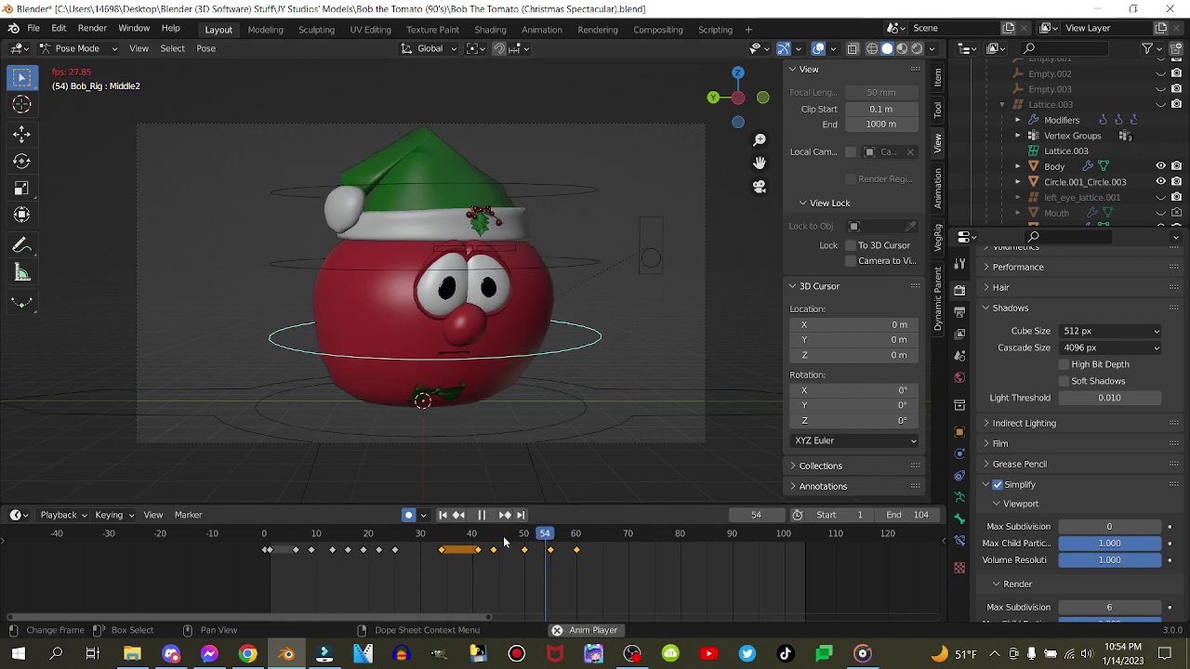
pyautogui.press('space')
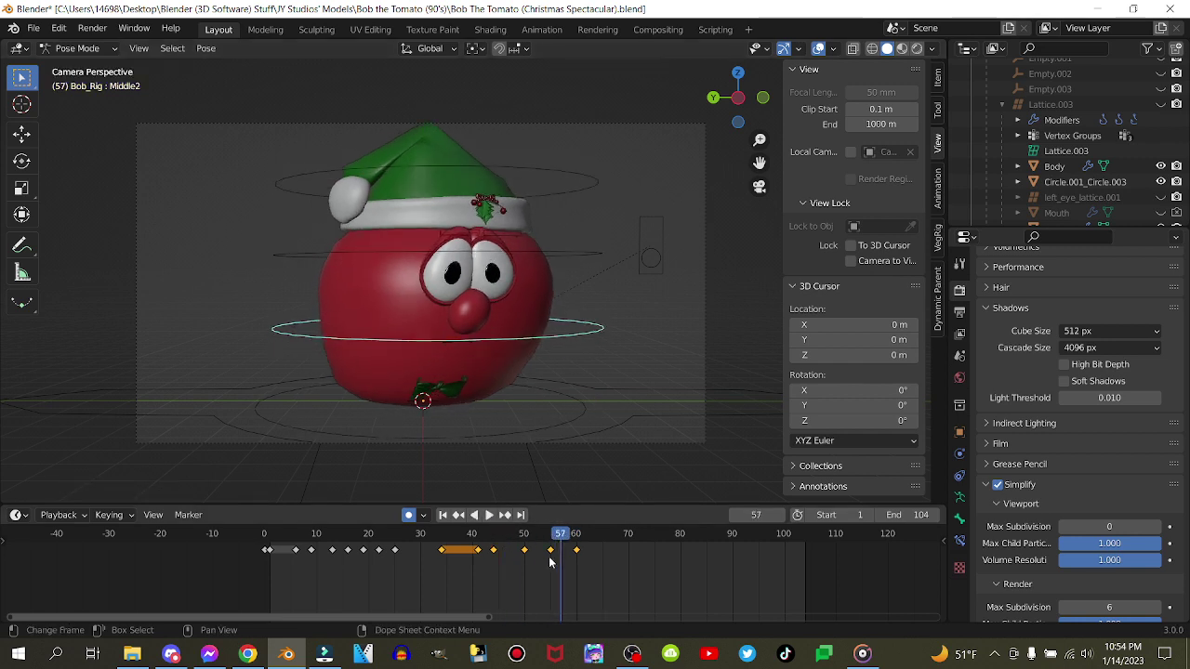
pyautogui.moveTo(550, 553)
pyautogui.mouseDown()
pyautogui.moveTo(528, 566)
pyautogui.moveTo(550, 560)
pyautogui.mouseUp()
# Replay the movement from before frame 44 and insert a Middle2 keyframe at frame 59
pyautogui.click(450, 539)
pyautogui.press('space')
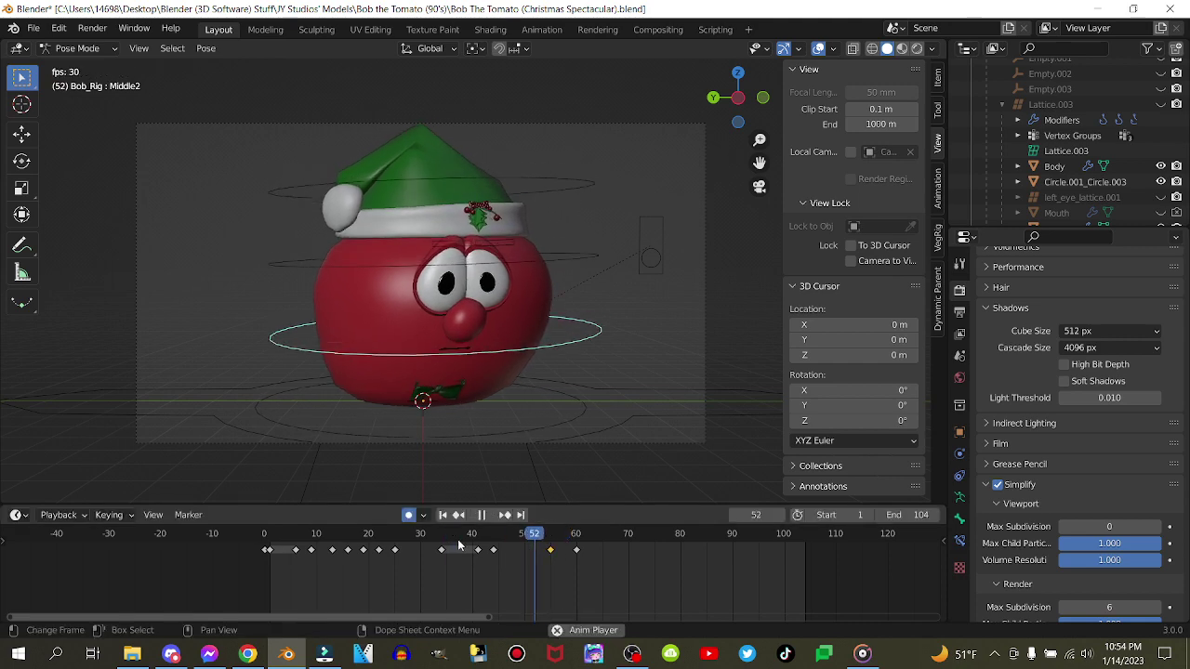
pyautogui.press('space')
pyautogui.click(570, 538)
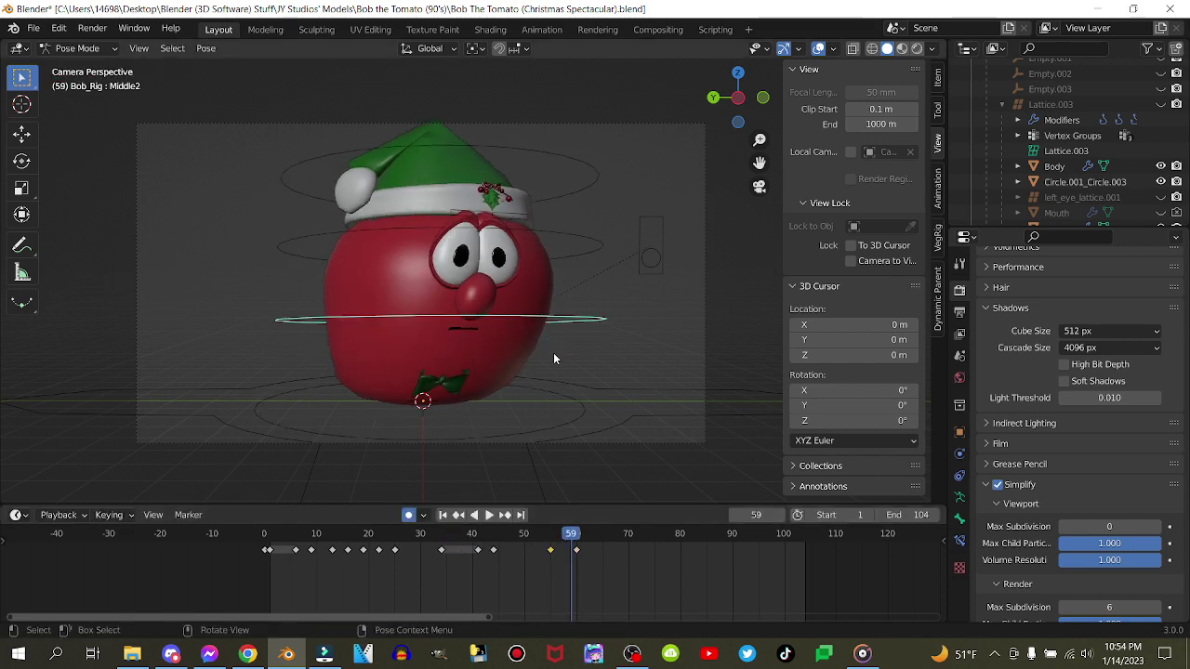
pyautogui.press('i')
pyautogui.click(546, 288)
# Move the raised-pose keyframe from frame 60 to frame 69
pyautogui.press('space')
pyautogui.press('space')
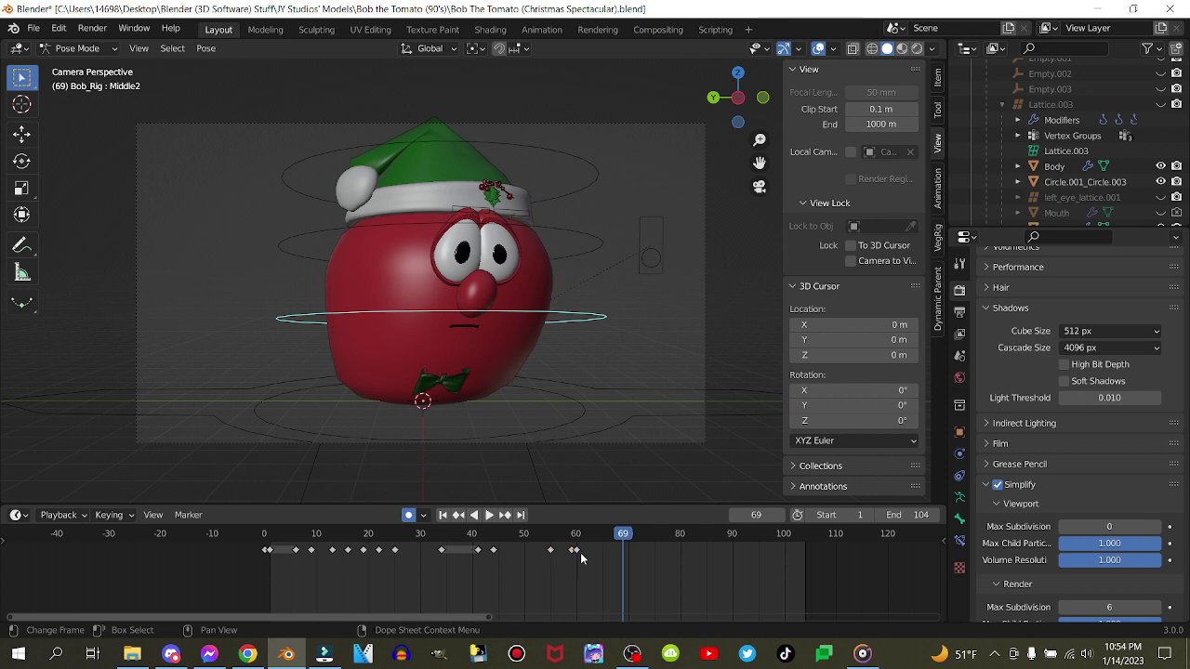
pyautogui.moveTo(577, 551); pyautogui.dragTo(624, 559)
# At frame 78, lower the Middle2 bone slightly and tilt it downward with a trackball rotation
pyautogui.press('space')
pyautogui.press('space')
pyautogui.press('g')
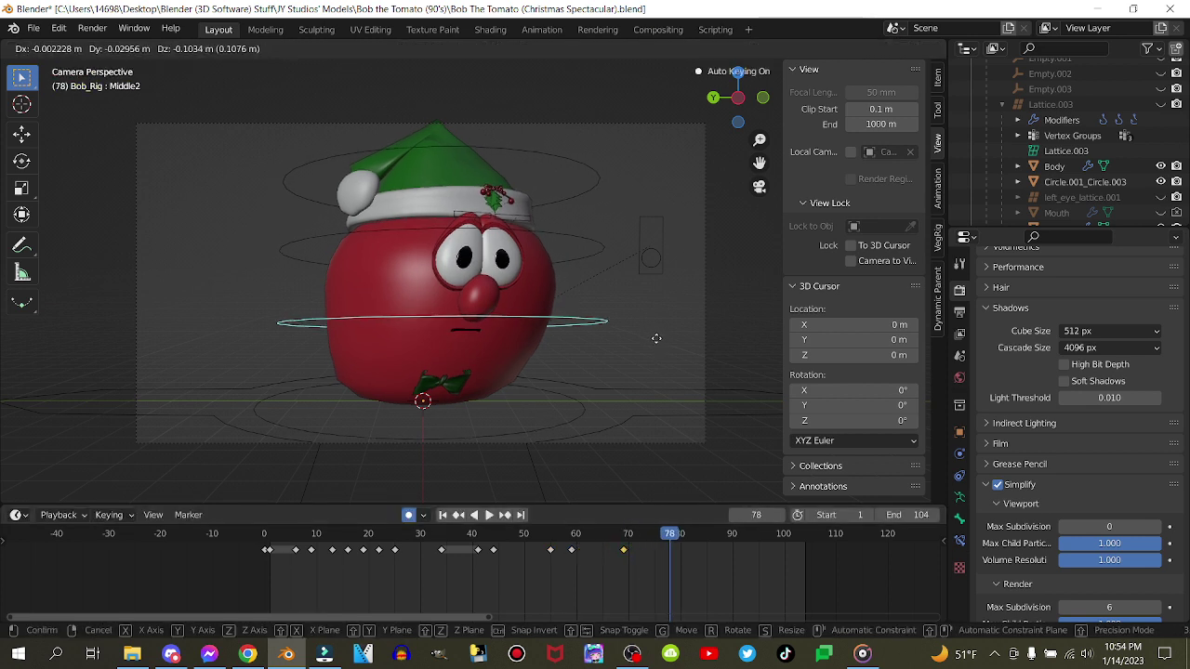
pyautogui.click(656, 340)
pyautogui.press('r')
pyautogui.press('r')
pyautogui.click(651, 368)
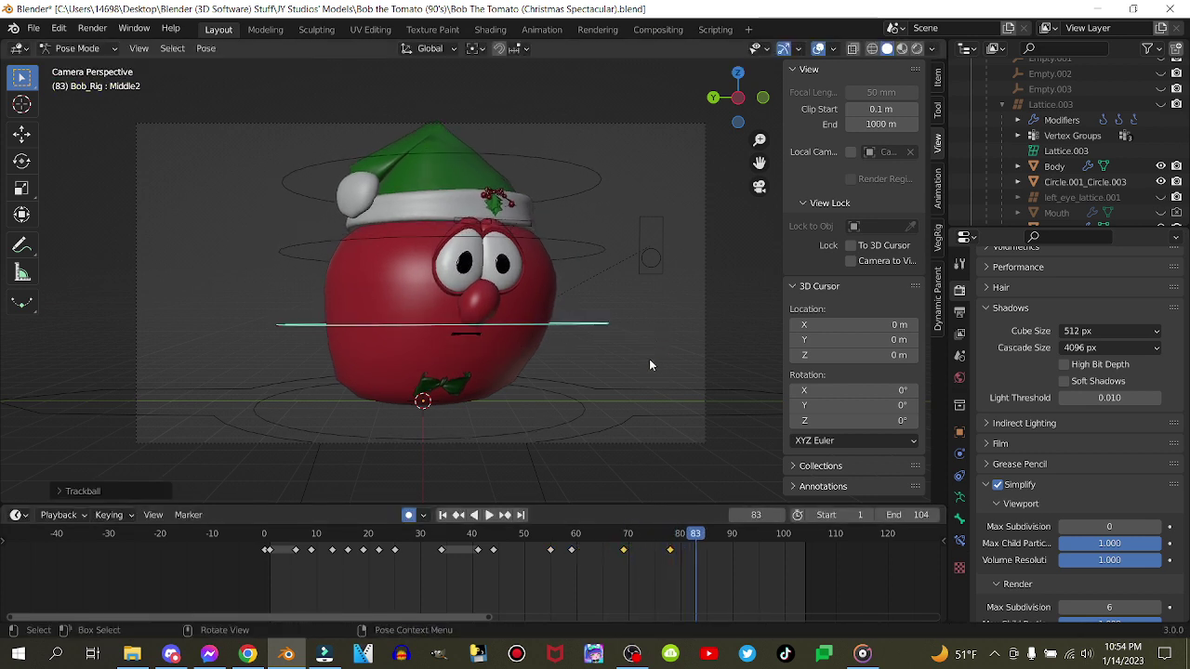
# Raise the Middle2 bone slightly at frame 90 and replay the whole animation
pyautogui.press('space')
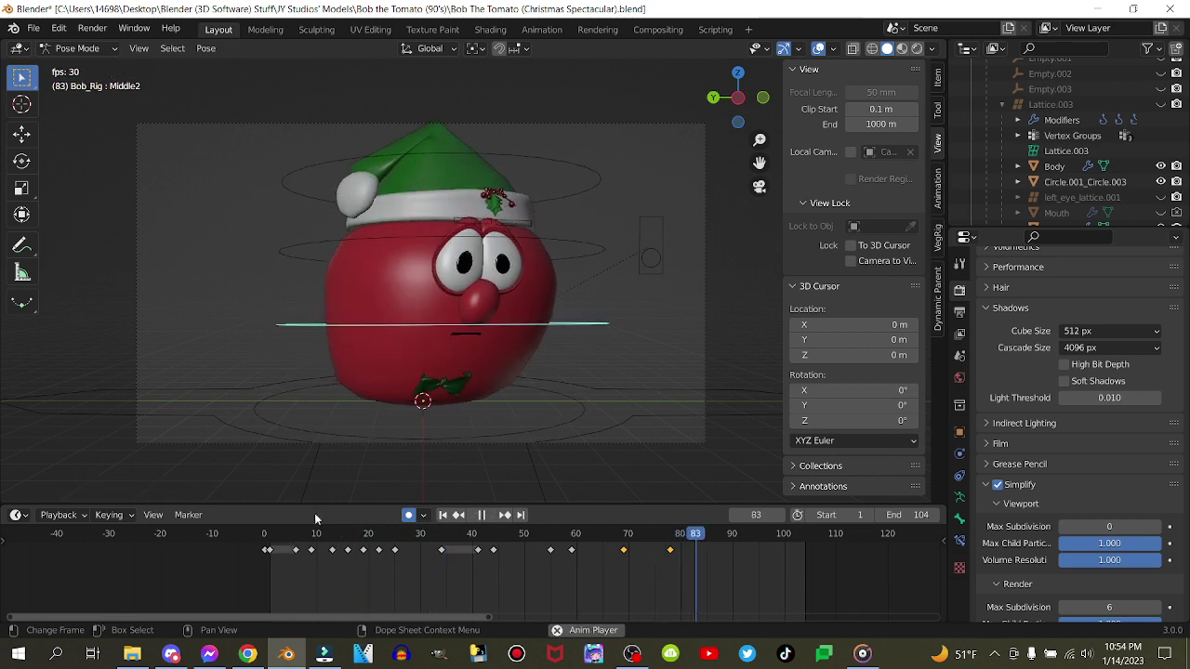
pyautogui.press('space')
pyautogui.press('g')
pyautogui.click(456, 406)
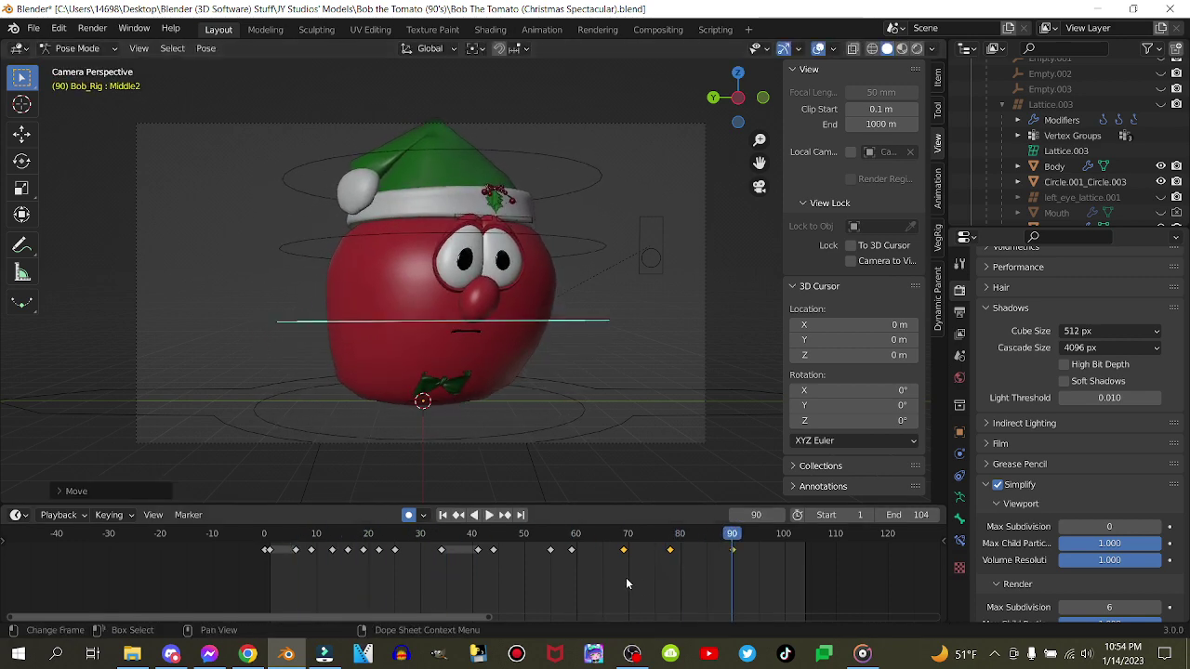
pyautogui.scroll(-5, 609, 570)
pyautogui.moveTo(606, 569); pyautogui.dragTo(515, 560, button='middle')
pyautogui.press('space')
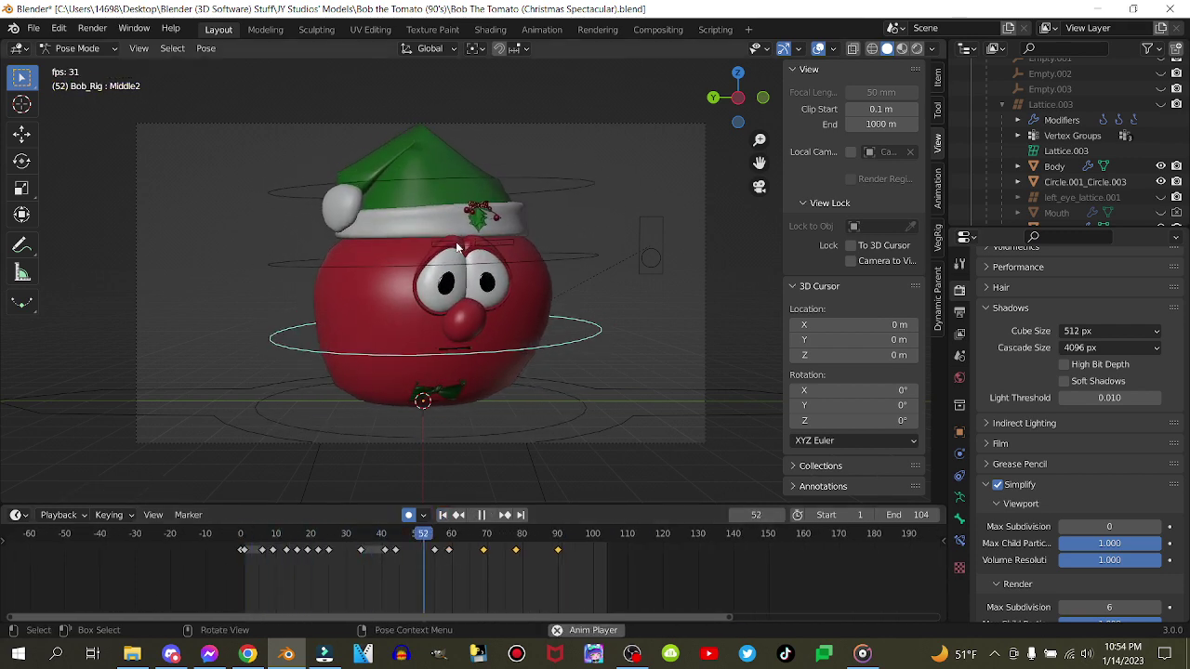
pyautogui.press('space')
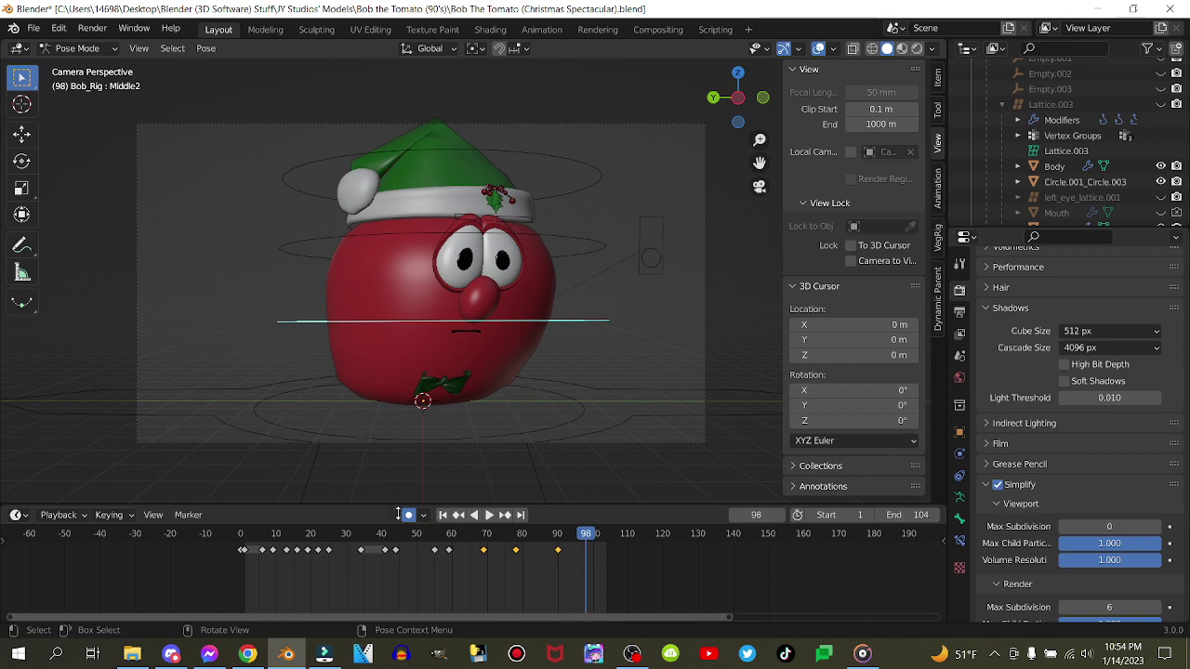
pyautogui.scroll(4, 453, 586)
pyautogui.scroll(3, 418, 595)
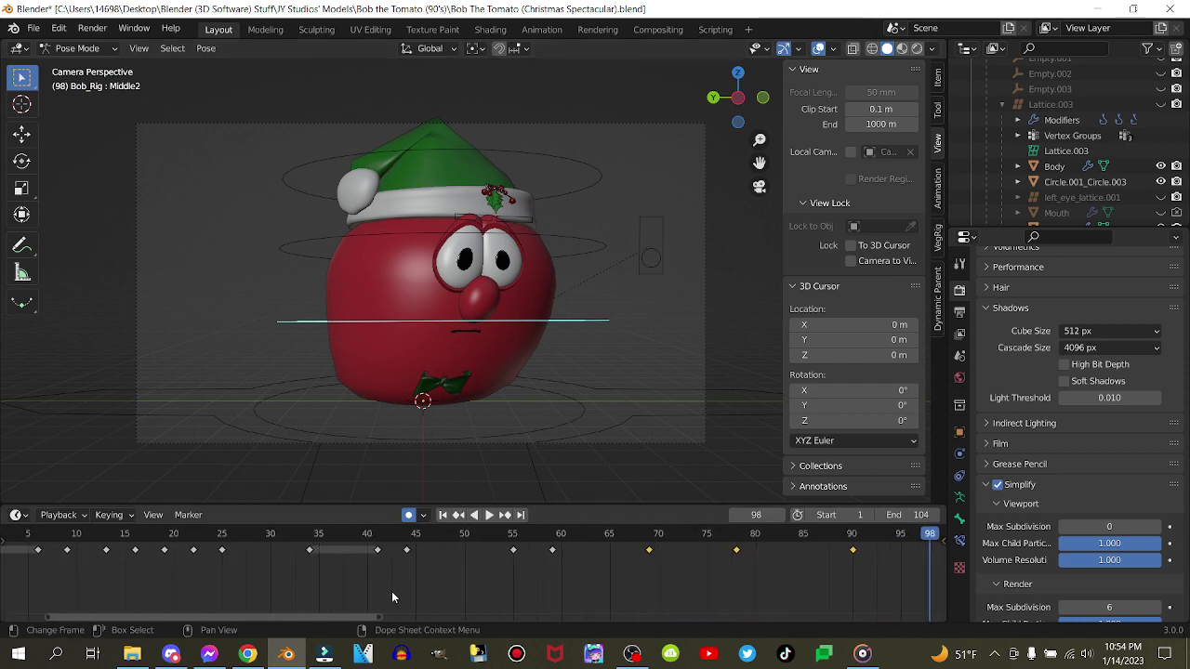
# Select the LeftEye bone, return to frame 1 and show the VeggieRig face controls with the eyes in close-up
pyautogui.click(458, 220)
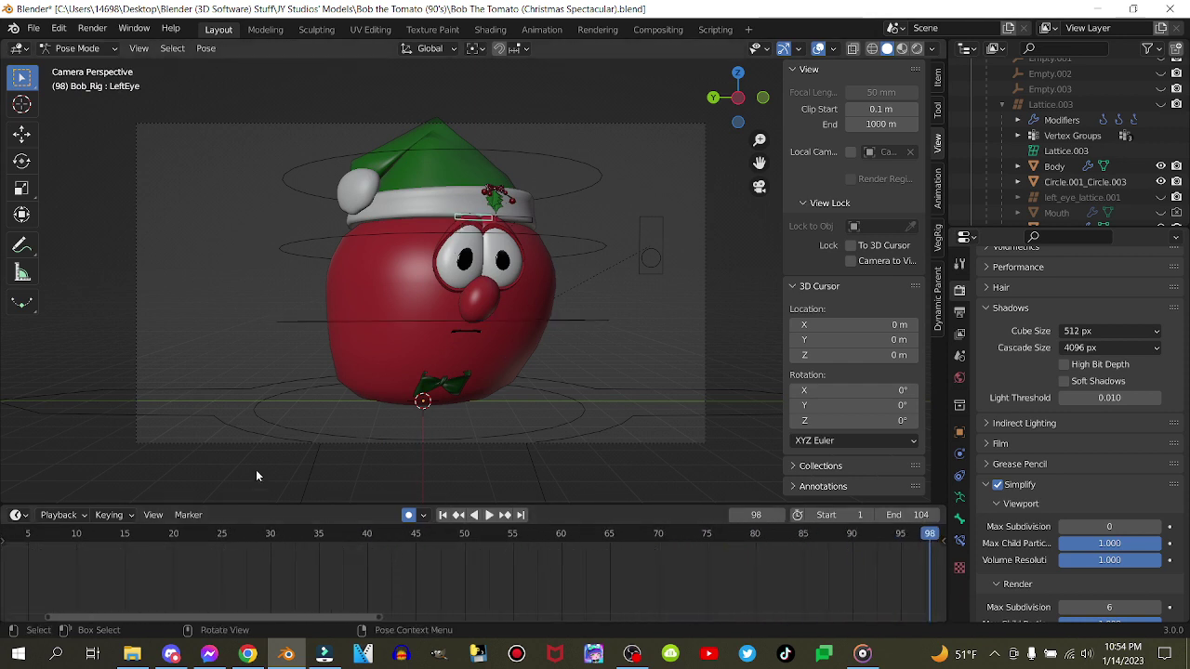
pyautogui.scroll(-4, 195, 563)
pyautogui.moveTo(192, 562); pyautogui.dragTo(269, 558, button='middle')
pyautogui.click(199, 535)
pyautogui.press('space')
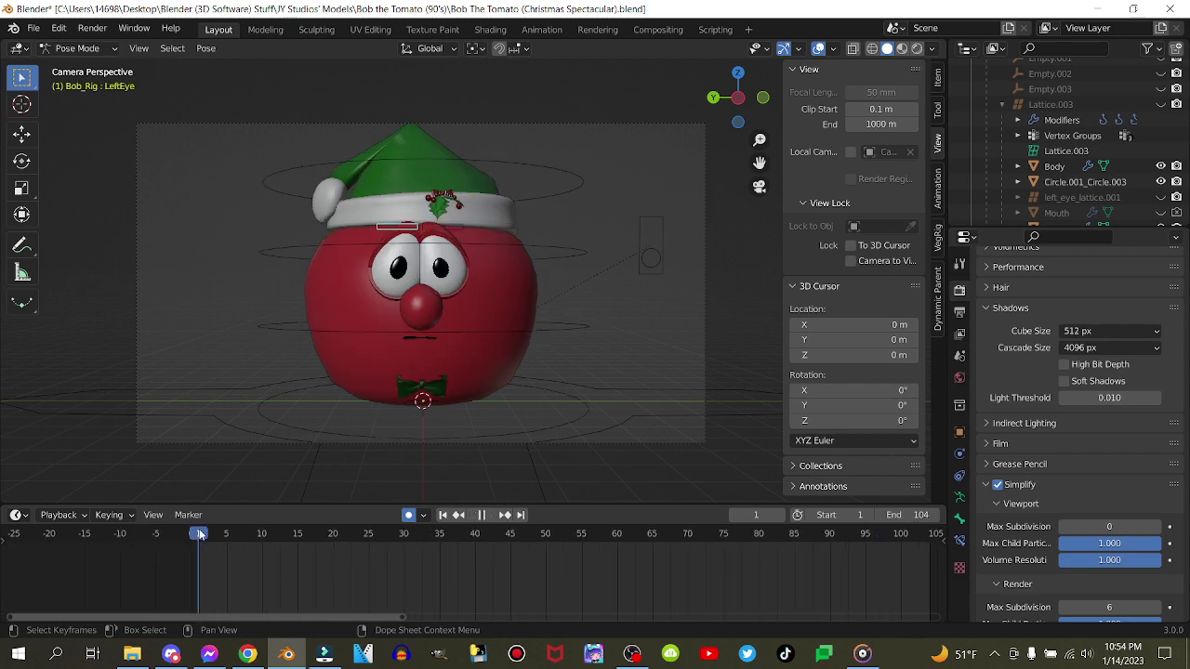
pyautogui.click(935, 242)
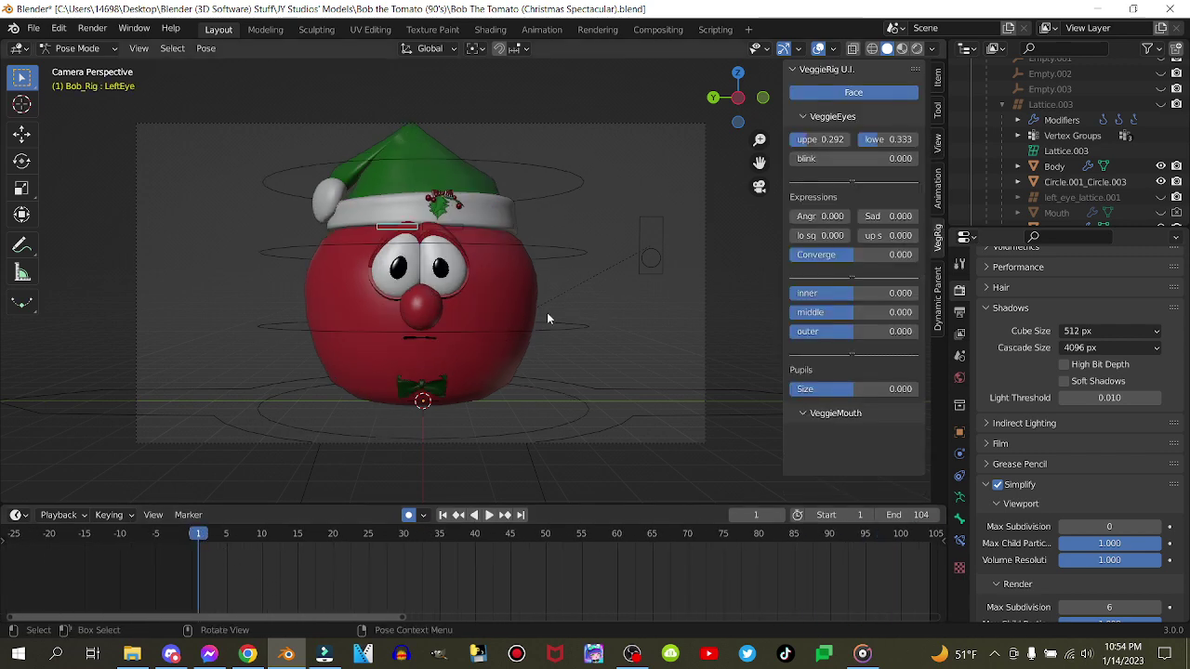
pyautogui.scroll(6, 498, 294)
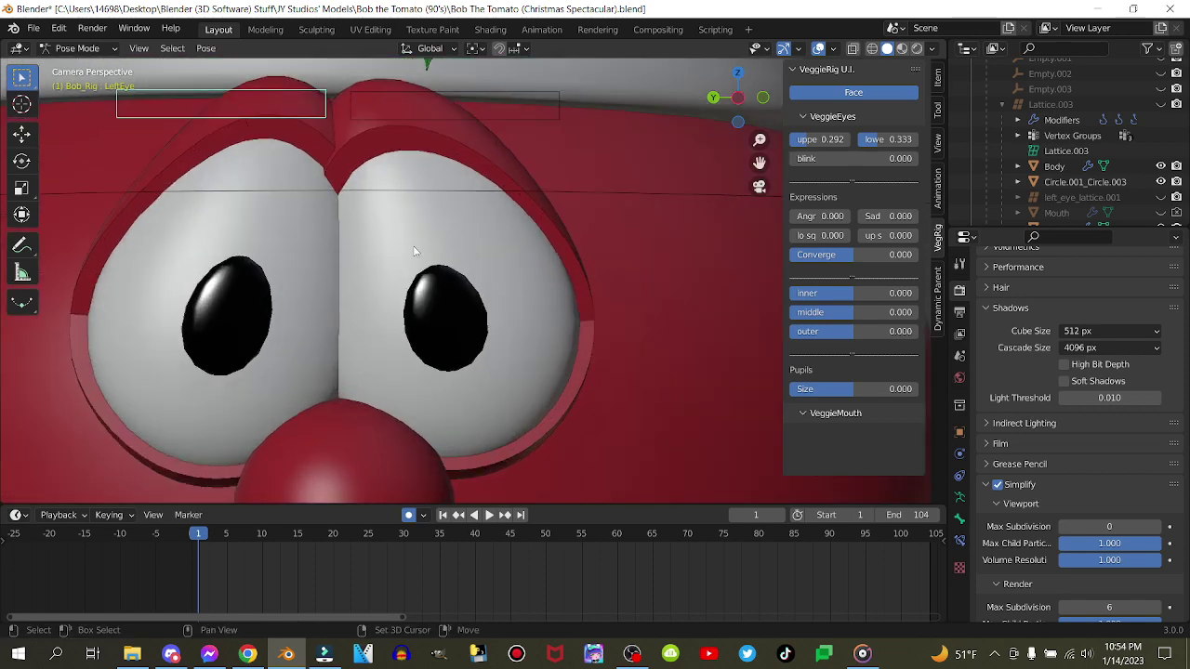
pyautogui.keyDown('shift'); pyautogui.moveTo(415, 251); pyautogui.dragTo(528, 245, button='middle'); pyautogui.keyUp('shift')
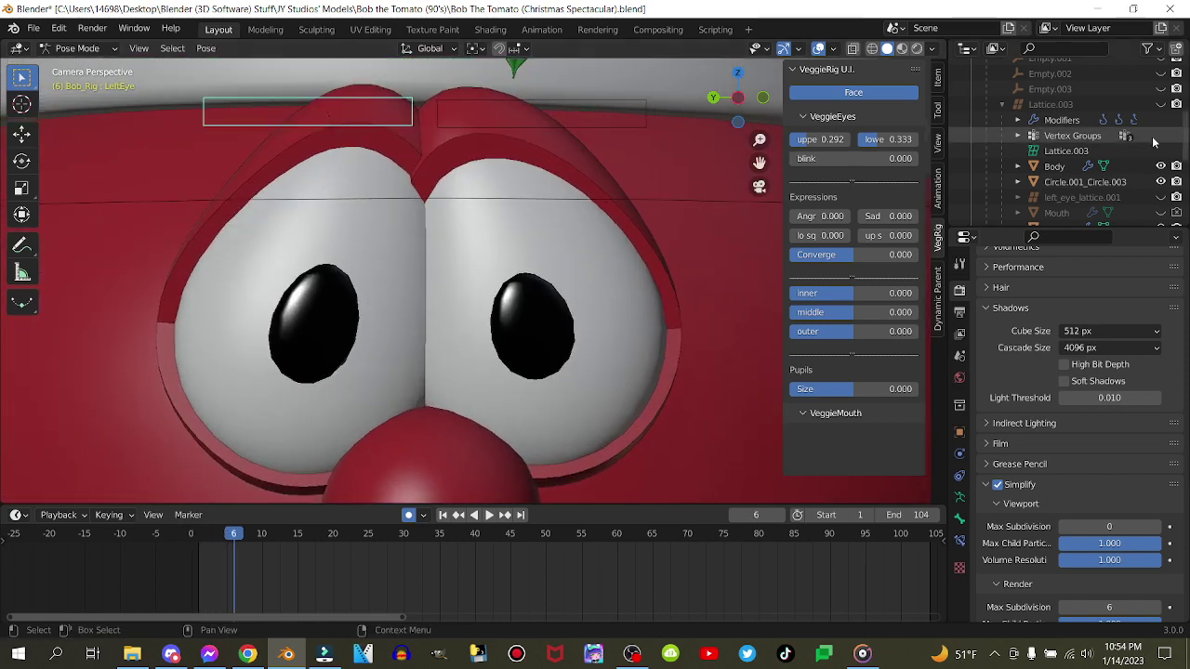
# Keyframe the blink value at 0 on the LeftEye and RightEye bones at frame 6
pyautogui.rightClick(853, 160)
pyautogui.click(851, 160)
pyautogui.click(517, 128)
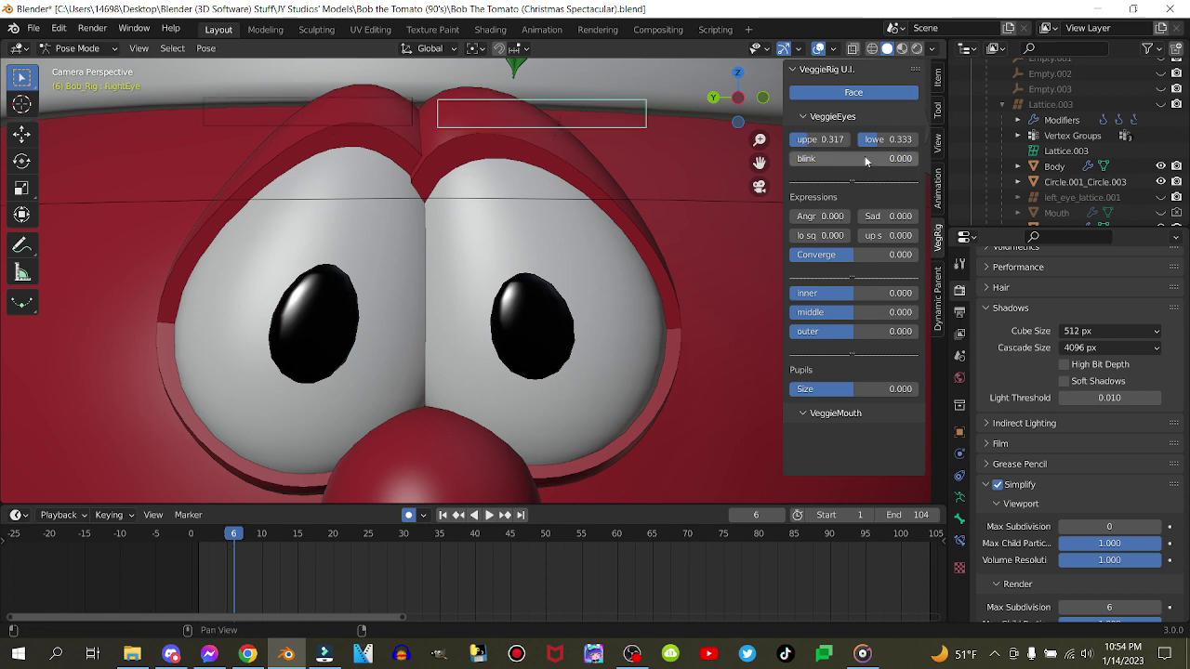
pyautogui.rightClick(865, 159)
pyautogui.click(864, 159)
pyautogui.keyDown('shift'); pyautogui.click(381, 123); pyautogui.keyUp('shift')
# At frame 13, close the left eye by setting and keyframing the LeftEye blink value at 0.695
pyautogui.press('space')
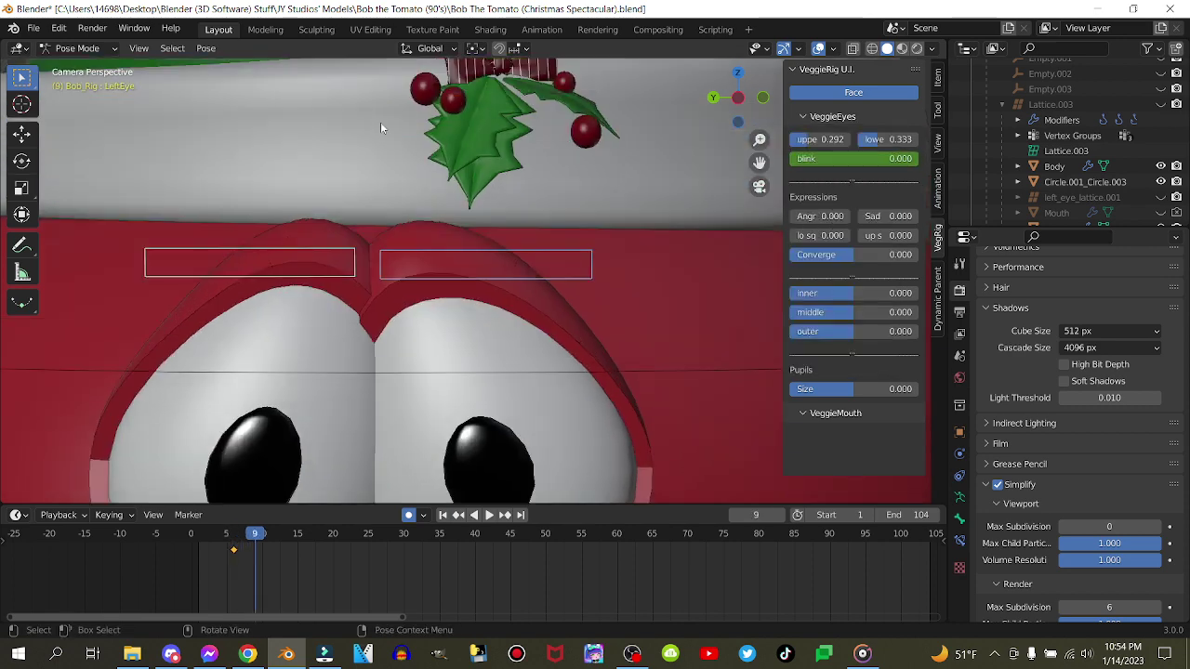
pyautogui.keyDown('shift'); pyautogui.moveTo(391, 207); pyautogui.dragTo(478, 117, button='middle'); pyautogui.keyUp('shift')
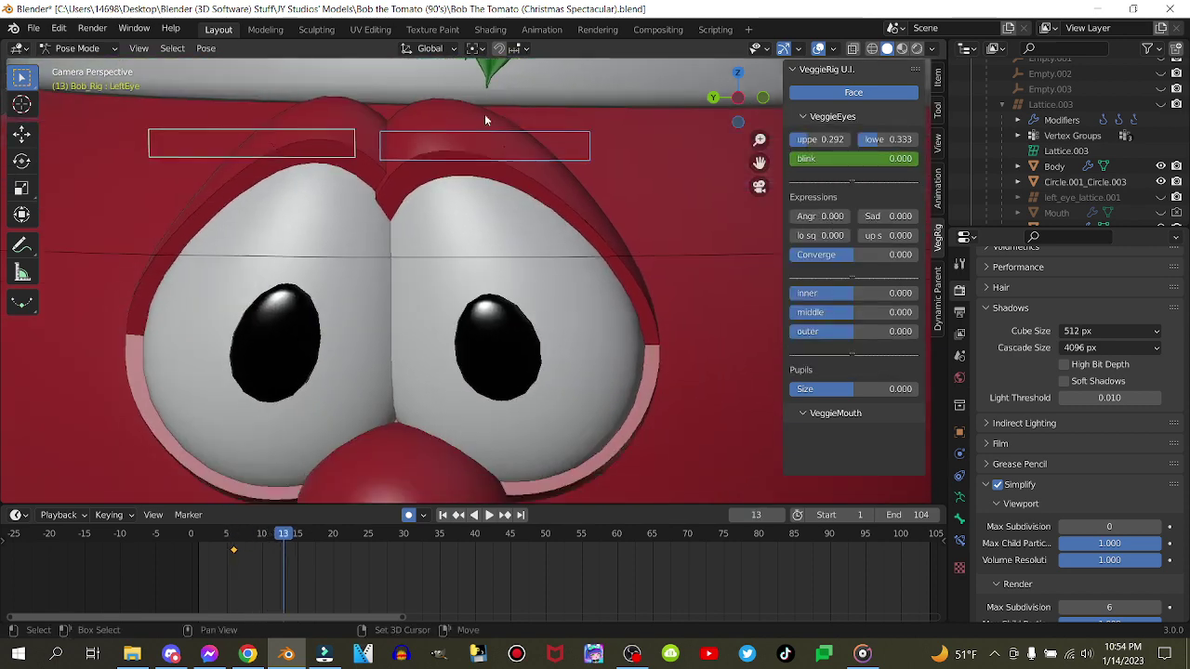
pyautogui.moveTo(803, 162); pyautogui.dragTo(891, 162)
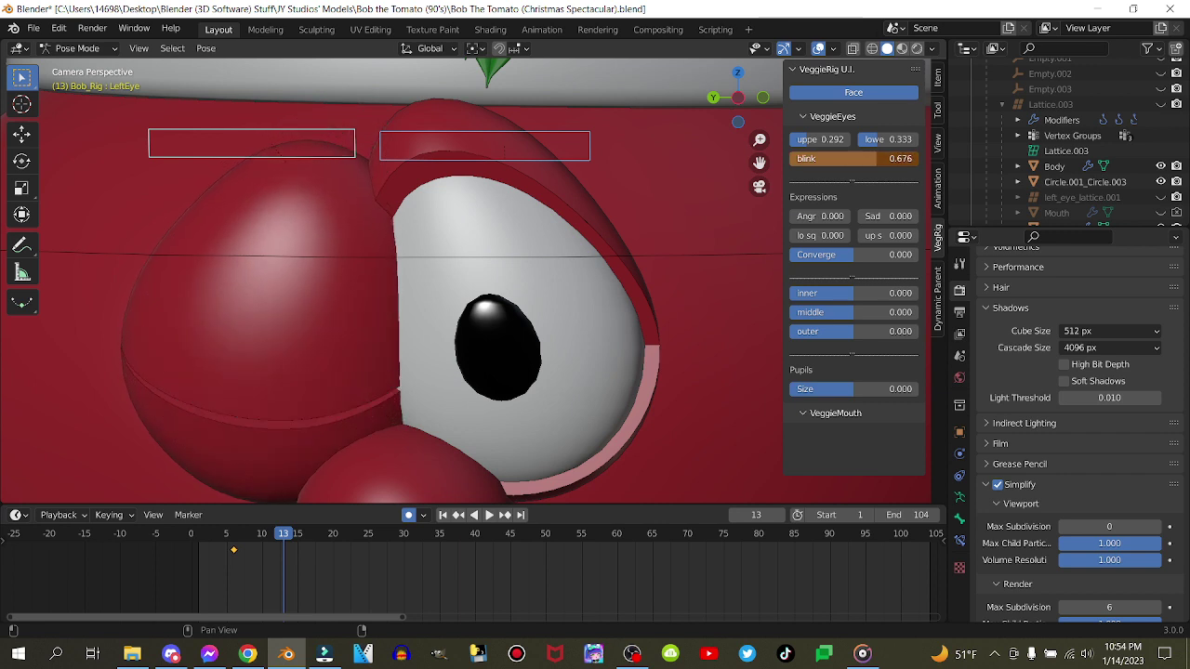
pyautogui.click(882, 161)
pyautogui.click(473, 163)
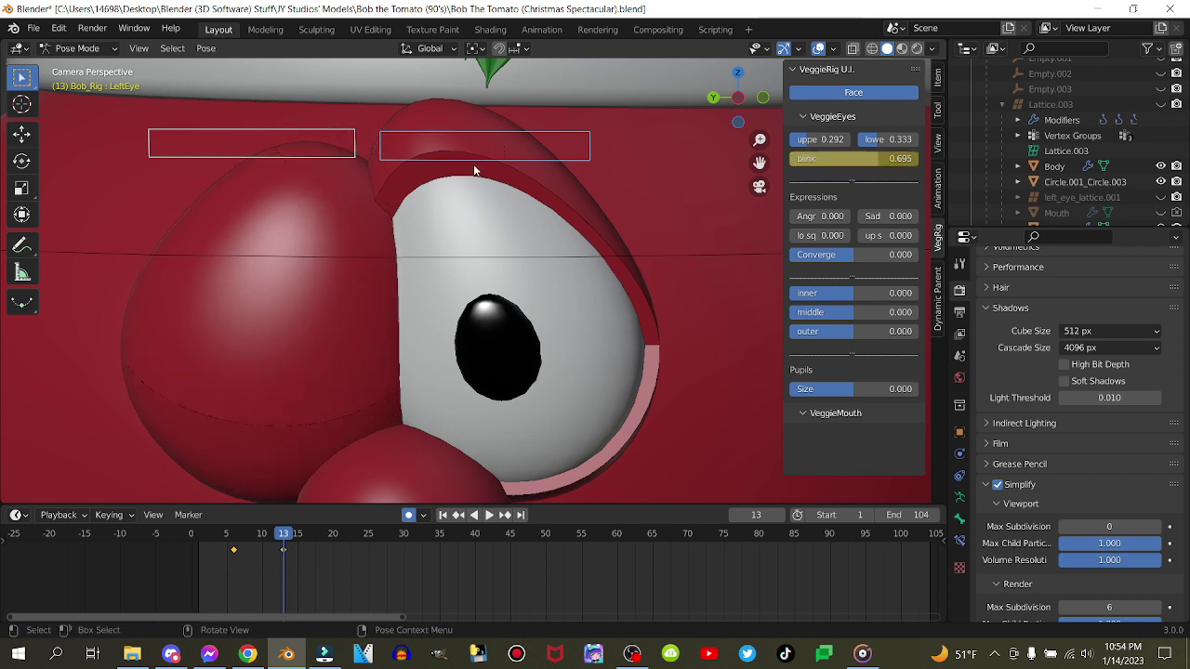
# Close the right eye at frame 13 by setting the RightEye blink value to 0.68
pyautogui.click(921, 226)
pyautogui.click(573, 155)
pyautogui.click(859, 158)
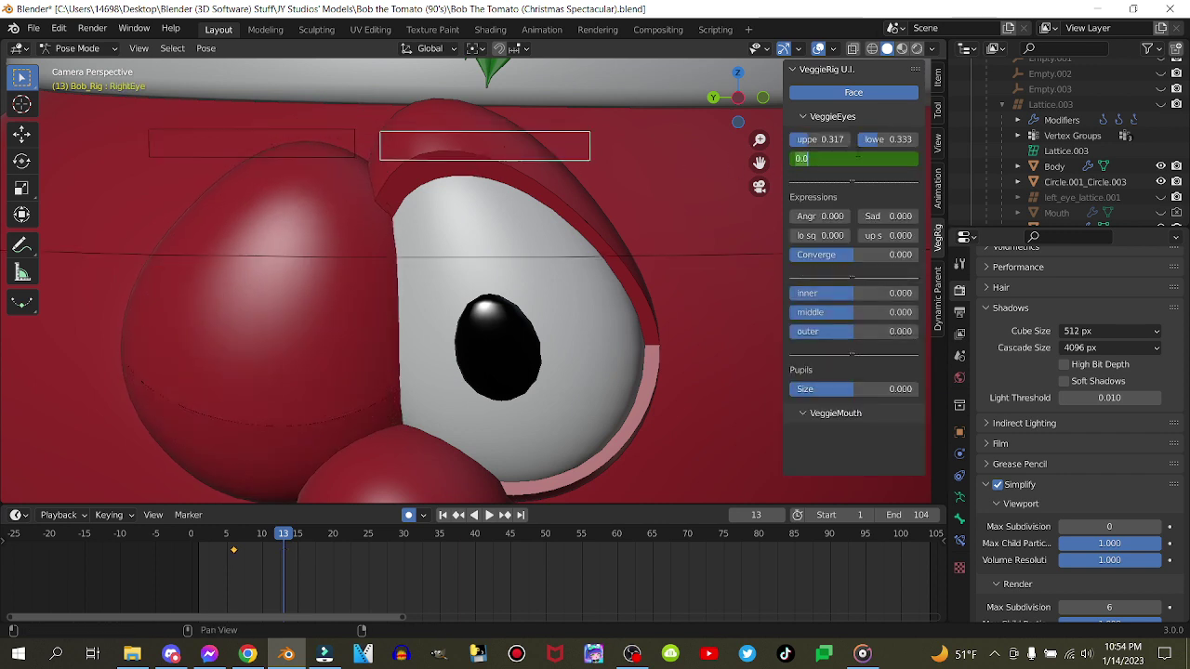
pyautogui.write('.69')
pyautogui.press('BackSpace')
pyautogui.write('8')
pyautogui.press('Return')
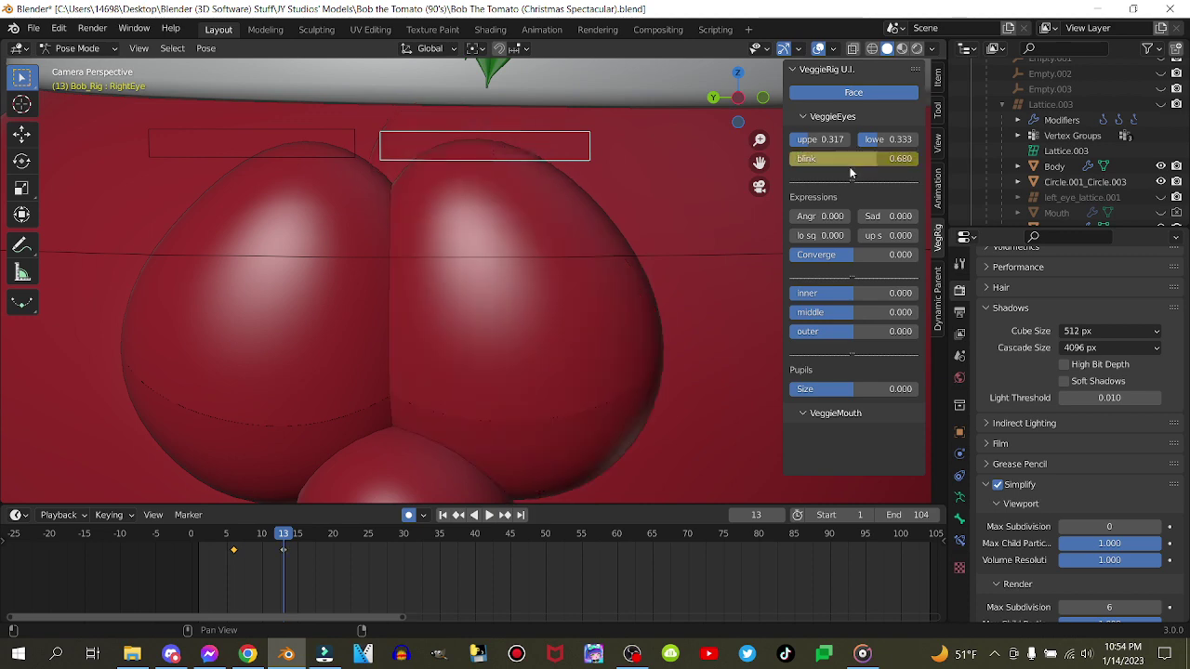
# Hold the closed eyes at frame 19 by keyframing the current blink values on the RightEye and LeftEye bones
pyautogui.scroll(-4, 340, 286)
pyautogui.press('space')
pyautogui.press('space')
pyautogui.press('Right')
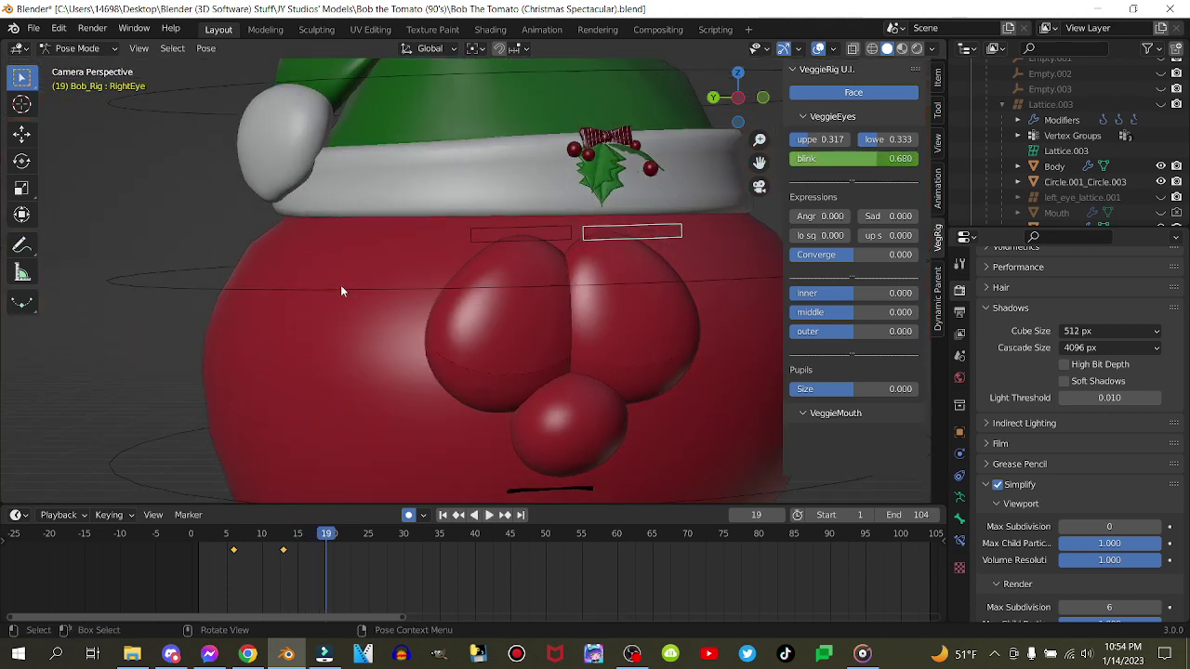
pyautogui.rightClick(880, 161)
pyautogui.click(879, 161)
pyautogui.click(545, 237)
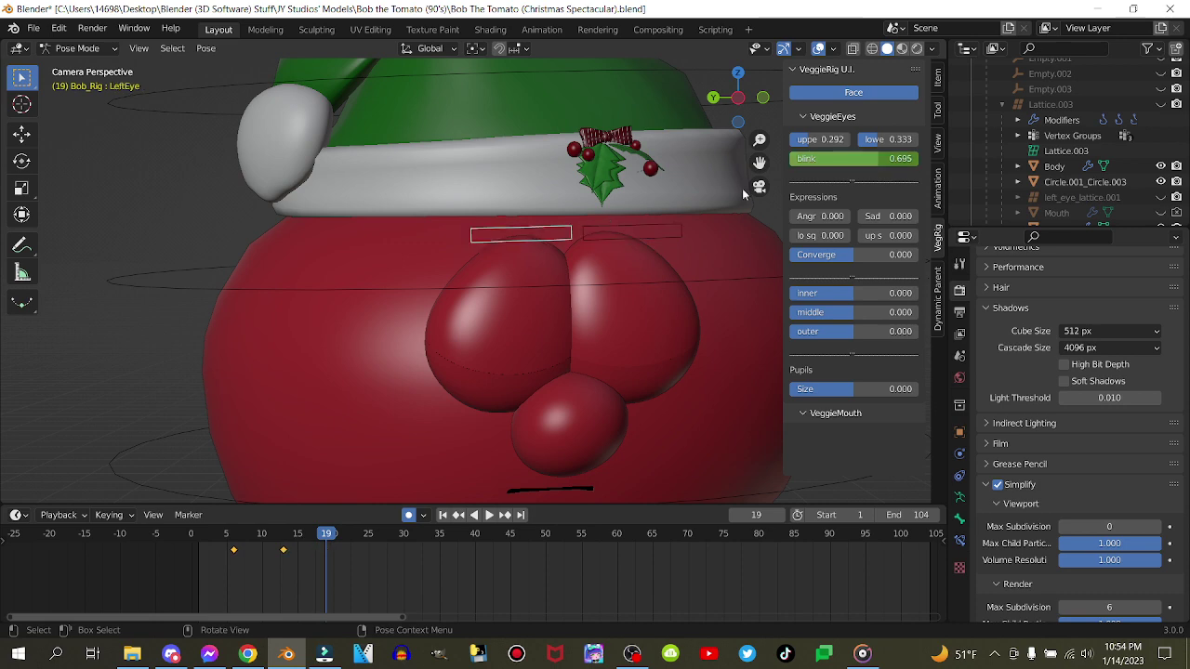
pyautogui.rightClick(846, 162)
pyautogui.click(846, 162)
# At frame 22, reopen both eyes by setting and keyframing the blink value at 0 on LeftEye and RightEye
pyautogui.press('Right')
pyautogui.press('Right')
pyautogui.press('Right')
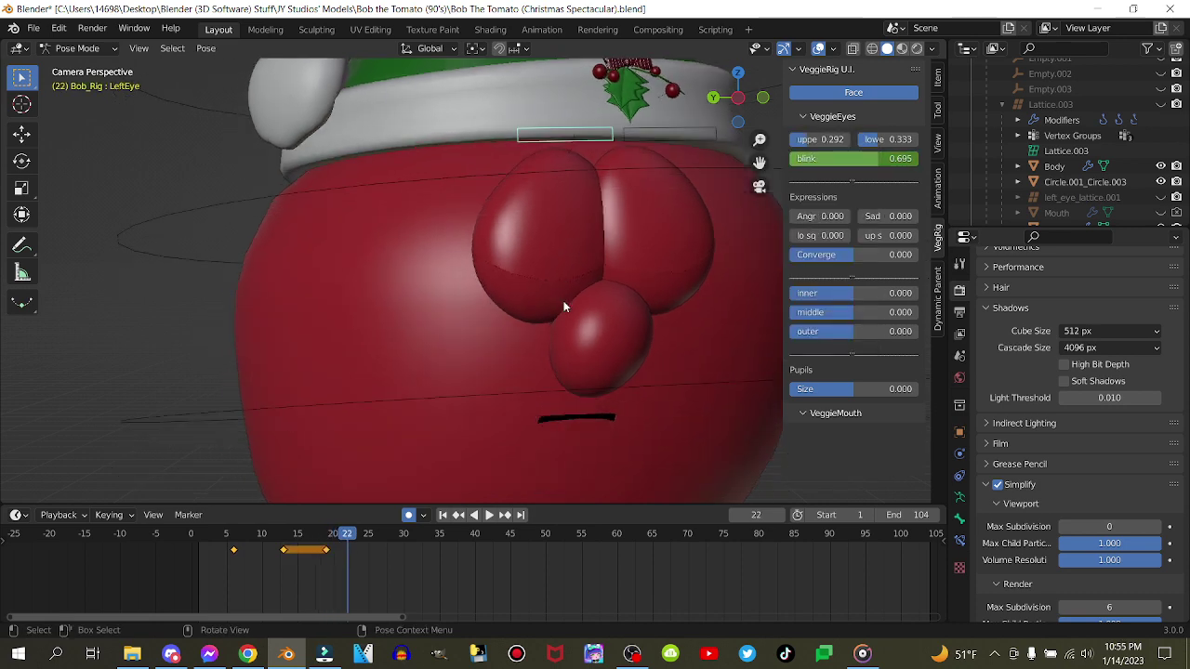
pyautogui.moveTo(879, 159); pyautogui.dragTo(798, 159)
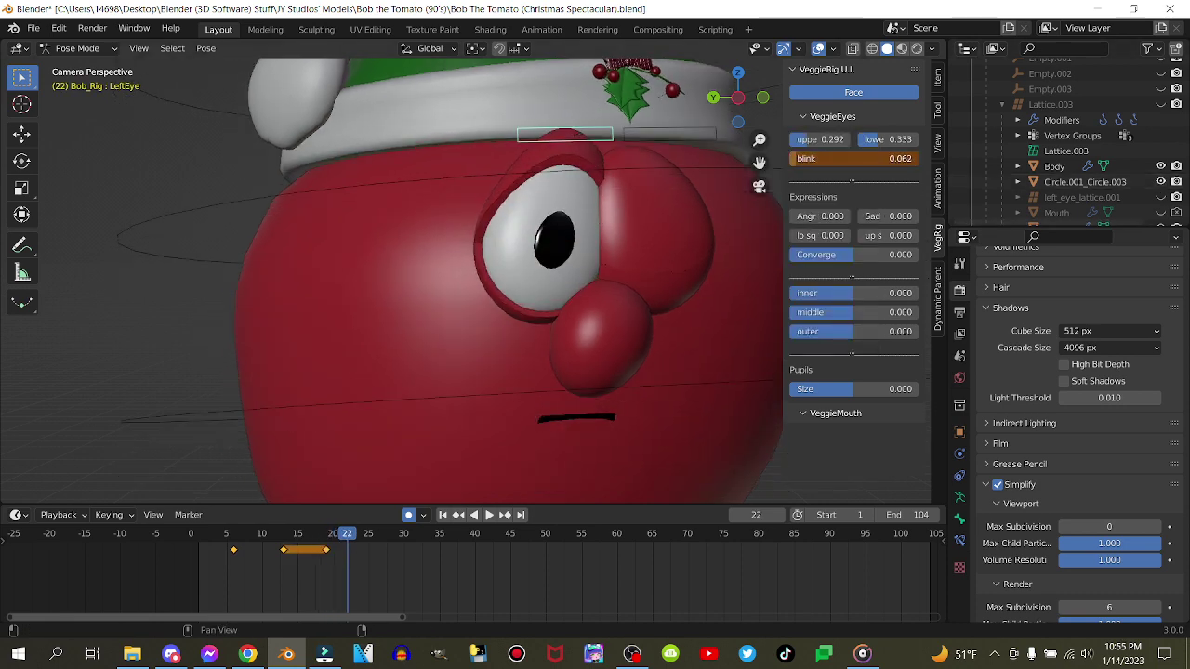
pyautogui.press('i')
pyautogui.click(713, 144)
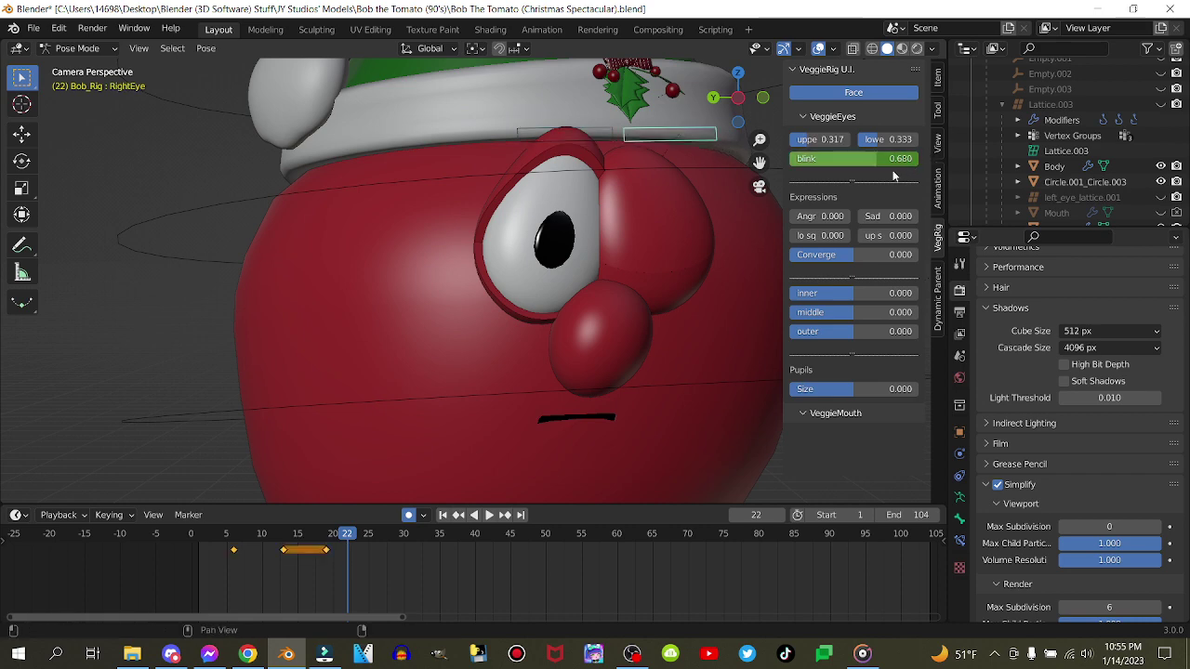
pyautogui.moveTo(875, 159); pyautogui.dragTo(791, 159)
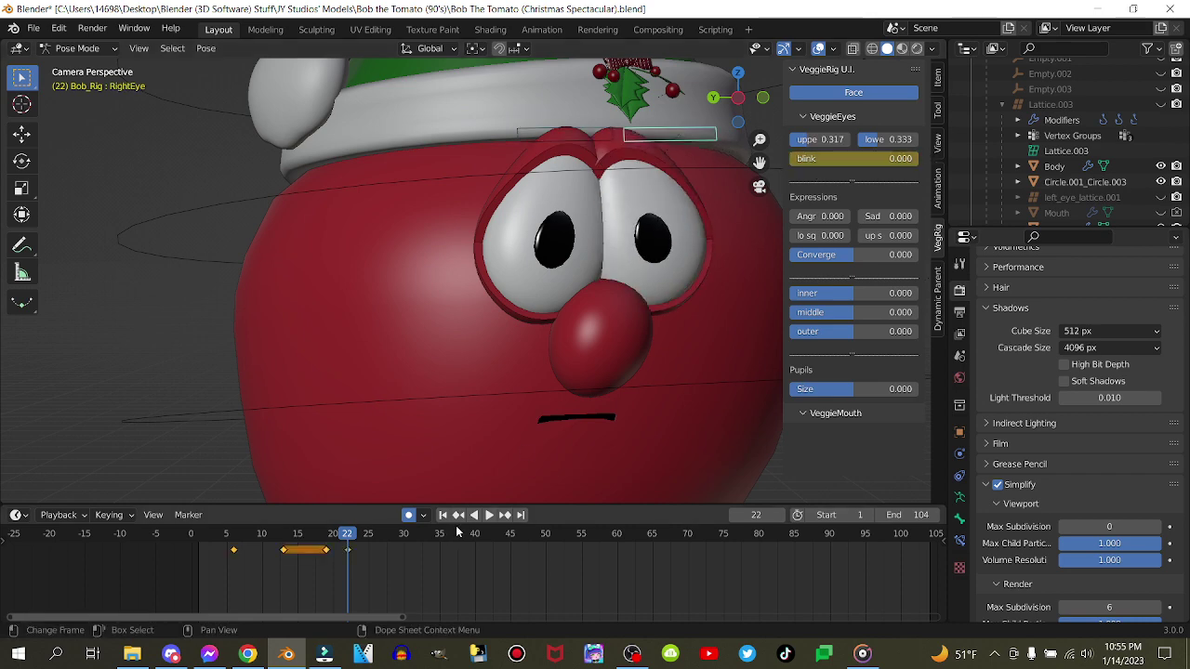
# Return to the frame 19 keyframe and keyframe the upper eyelid value on both the RightEye and LeftEye bones
pyautogui.click(458, 516)
pyautogui.rightClick(822, 142)
pyautogui.click(820, 142)
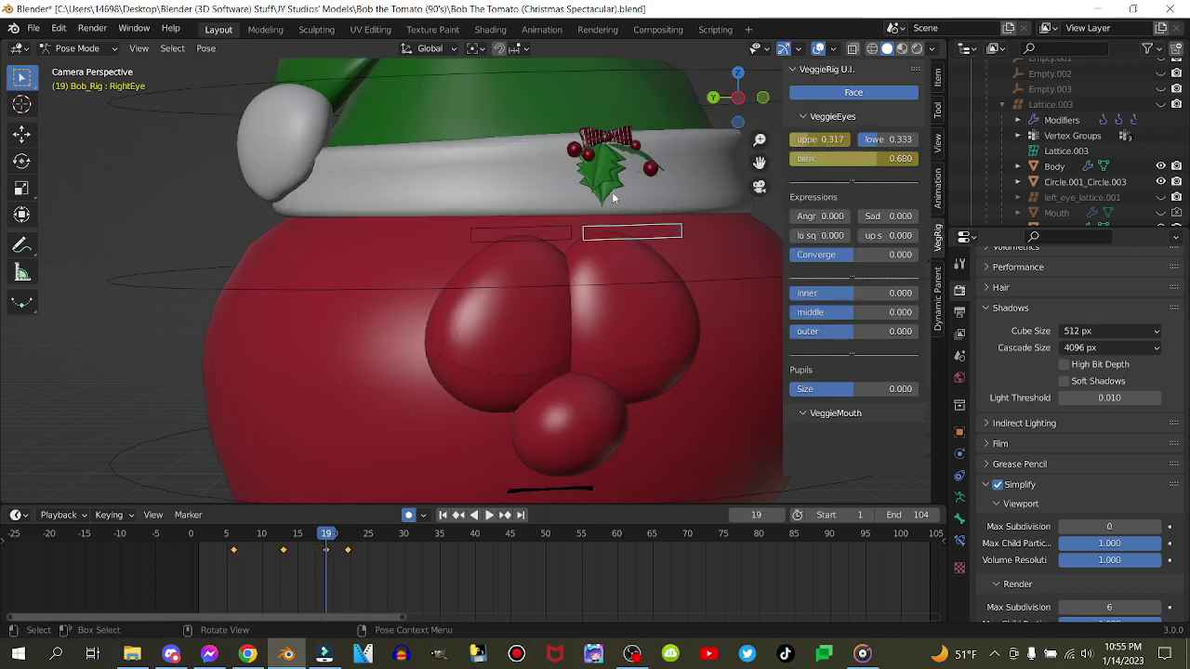
pyautogui.click(569, 228)
pyautogui.rightClick(801, 143)
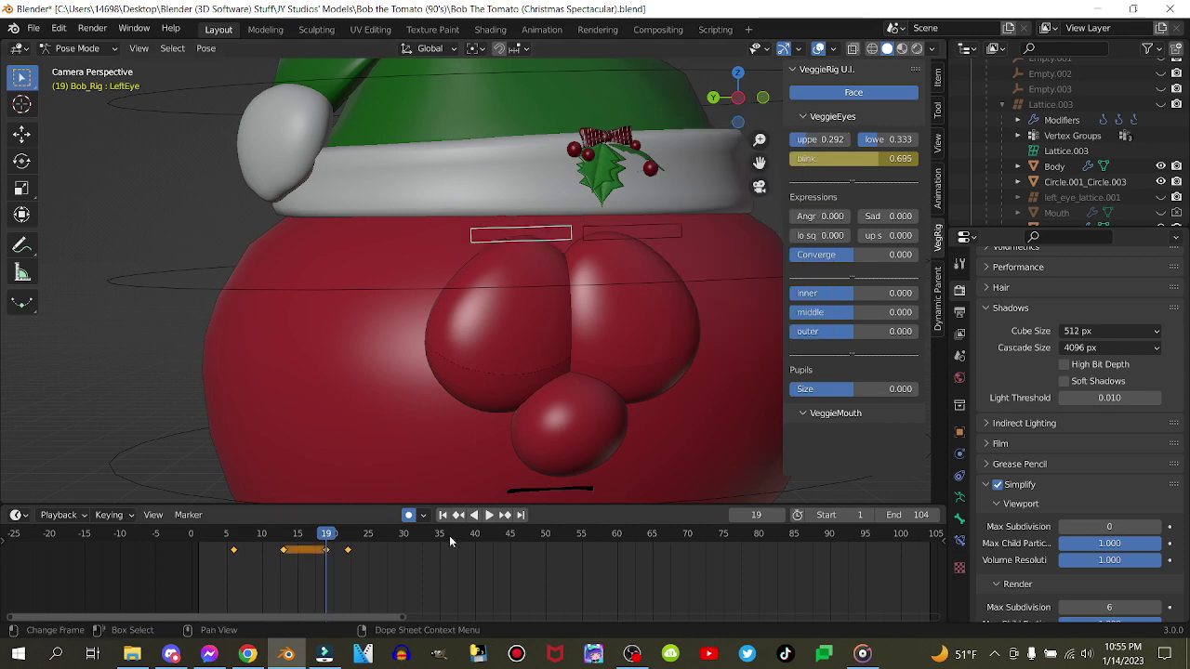
pyautogui.rightClick(822, 144)
pyautogui.click(820, 143)
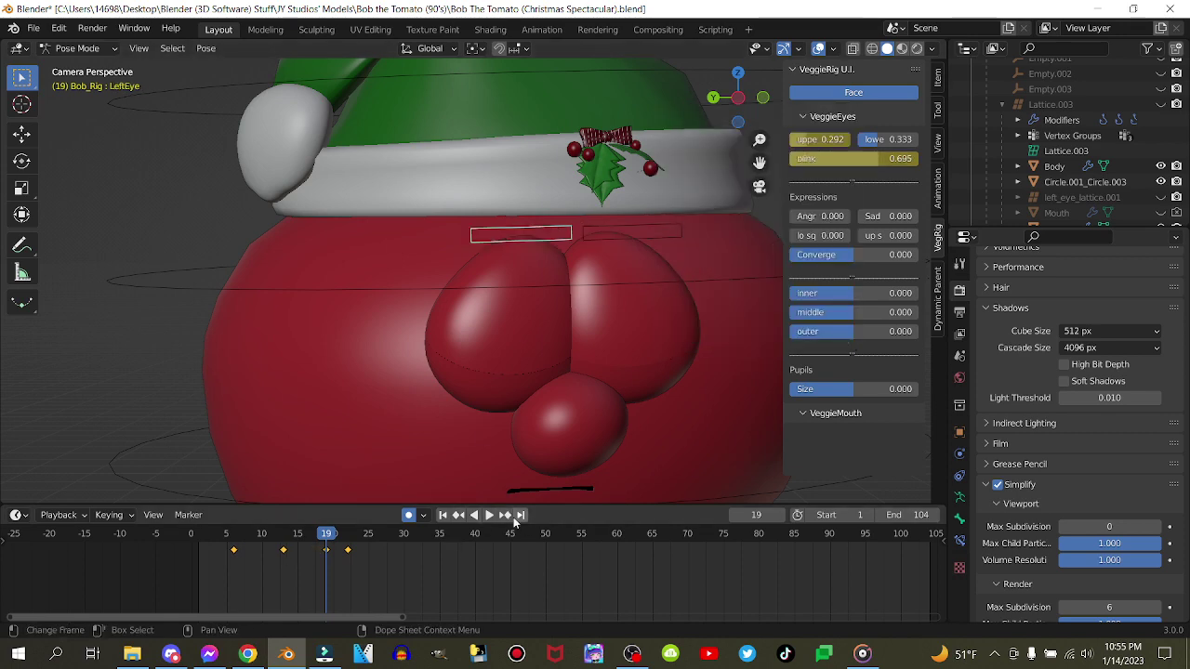
# At frame 22, set the upper eyelid value to 0.222 on LeftEye and 0.267 on RightEye, with RightEye's inner value at 0.400
pyautogui.click(507, 515)
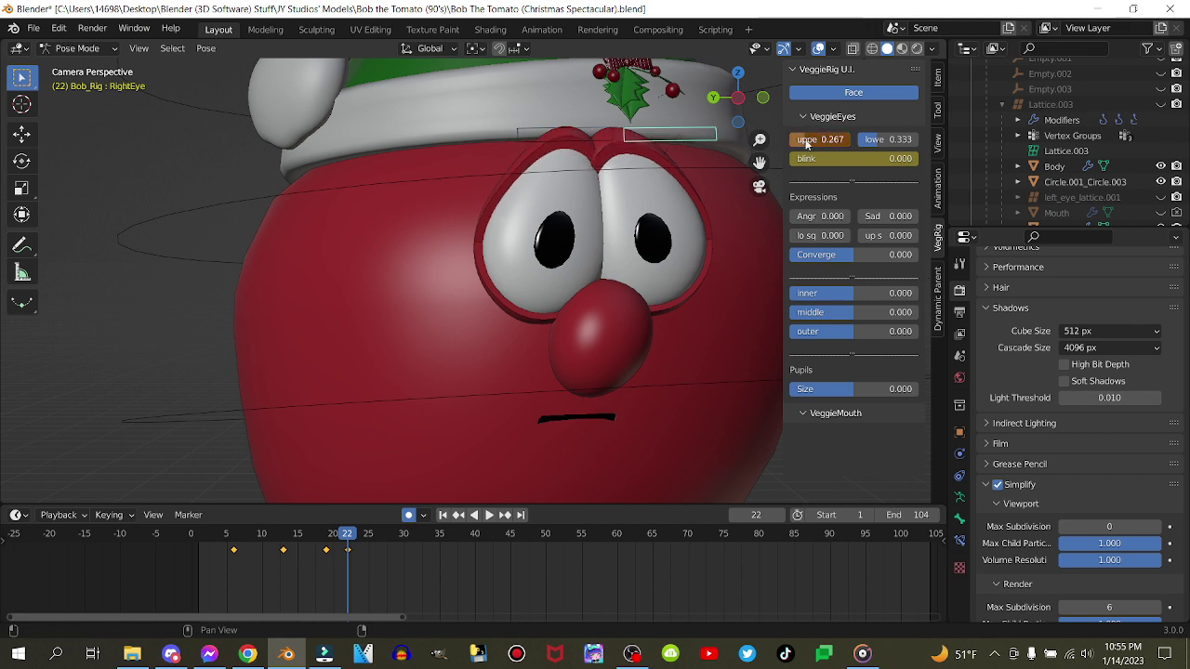
pyautogui.moveTo(855, 294); pyautogui.dragTo(874, 294)
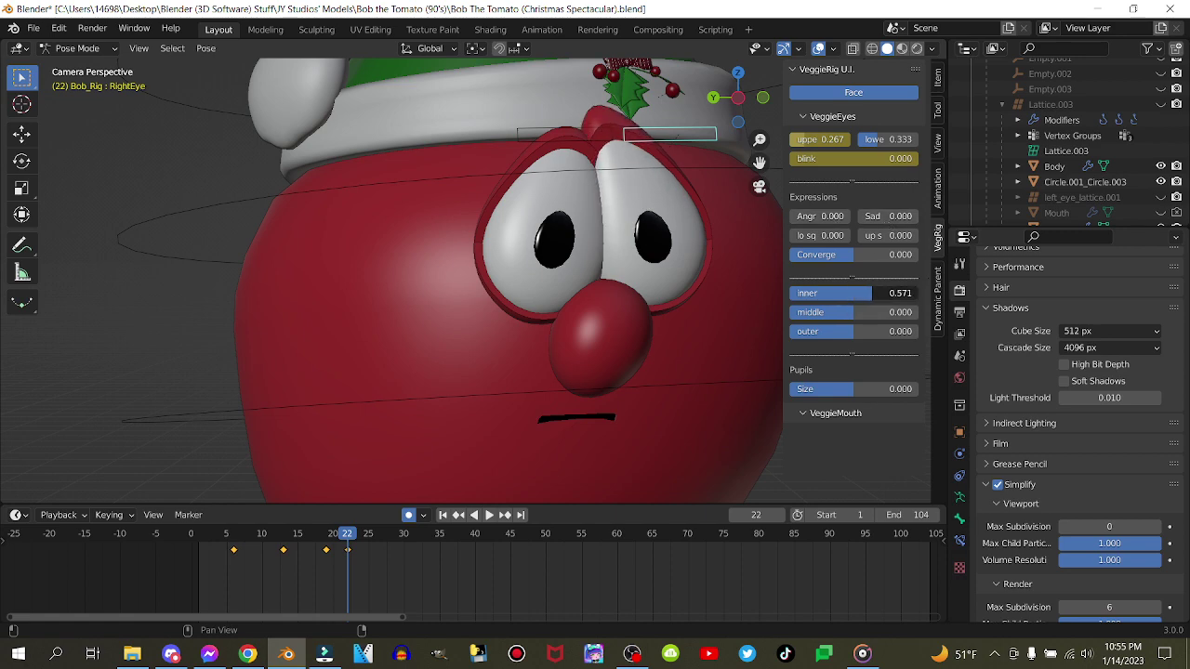
pyautogui.rightClick(865, 294)
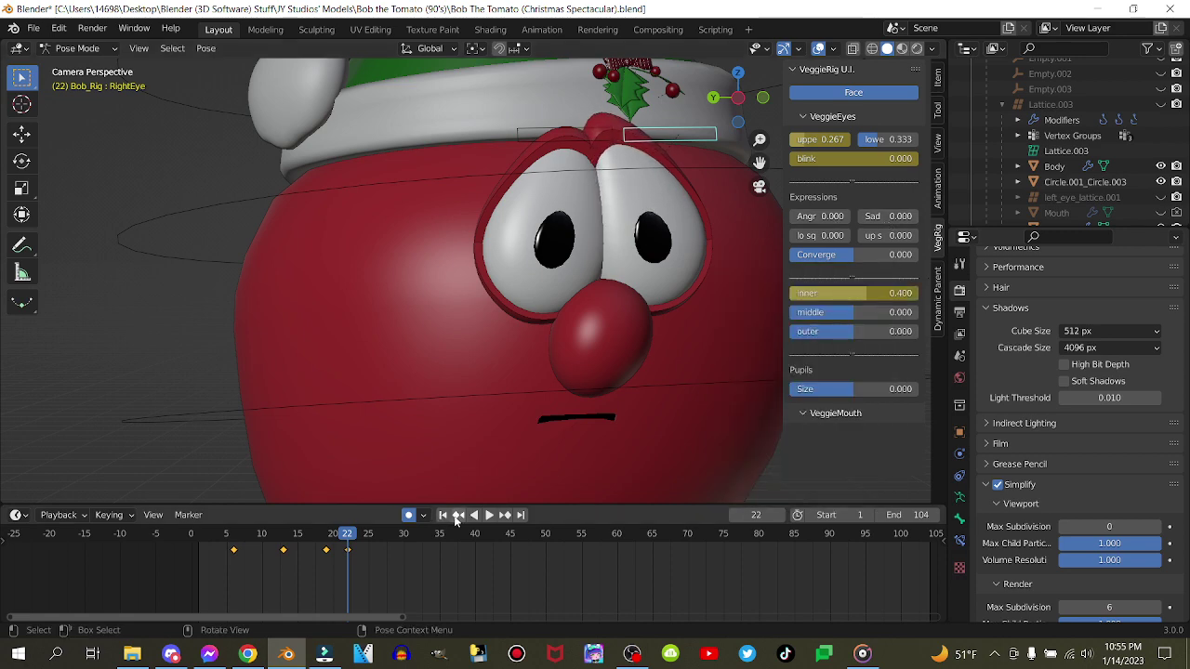
# At frame 19, keyframe RightEye's inner value at 0 and the lower eyelid value at 0.333 on both eyes
pyautogui.click(456, 516)
pyautogui.doubleClick(846, 293)
pyautogui.press('Return')
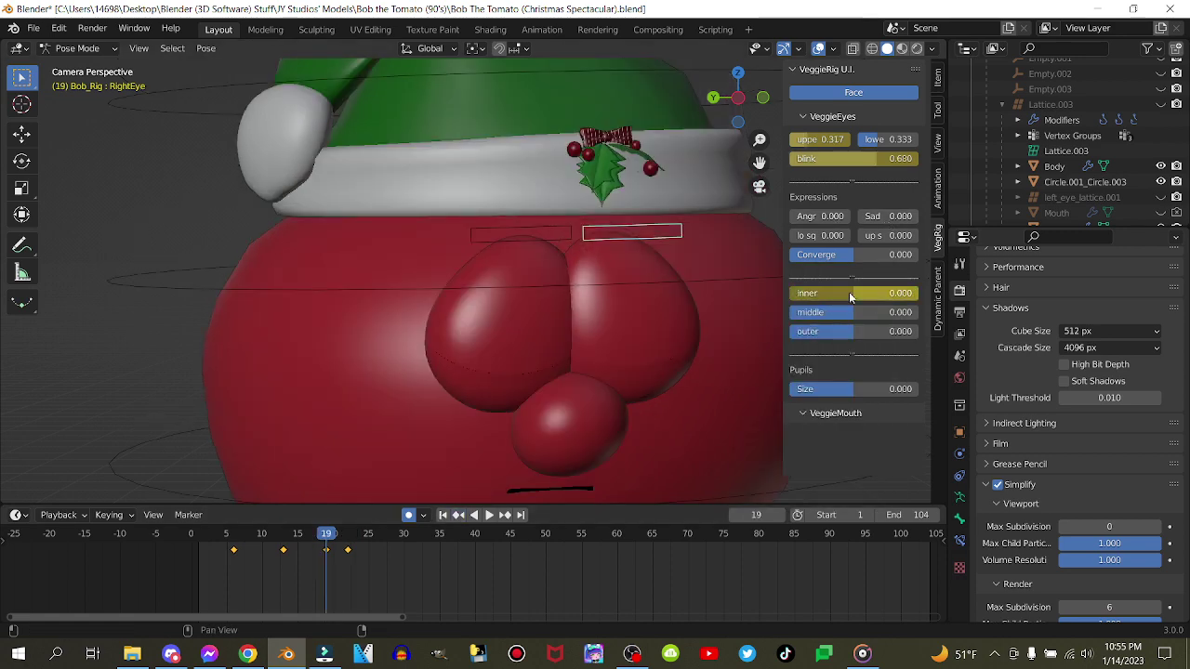
pyautogui.click(560, 229)
pyautogui.rightClick(884, 132)
pyautogui.rightClick(908, 143)
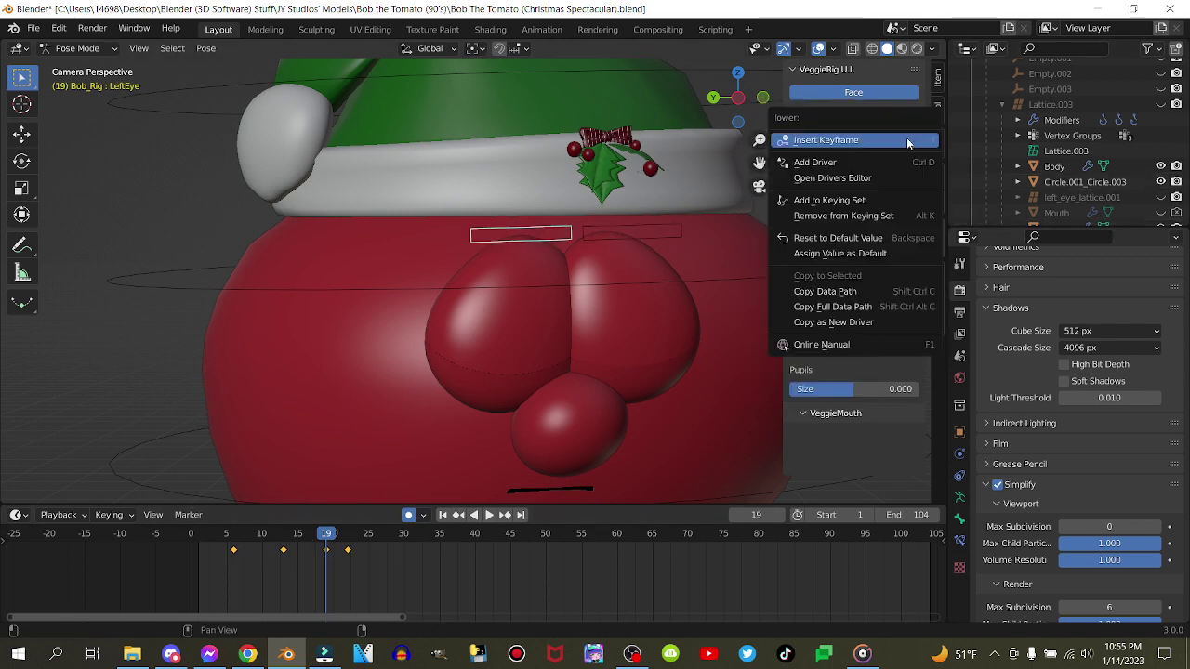
pyautogui.click(908, 142)
pyautogui.click(659, 237)
pyautogui.rightClick(893, 138)
pyautogui.click(893, 138)
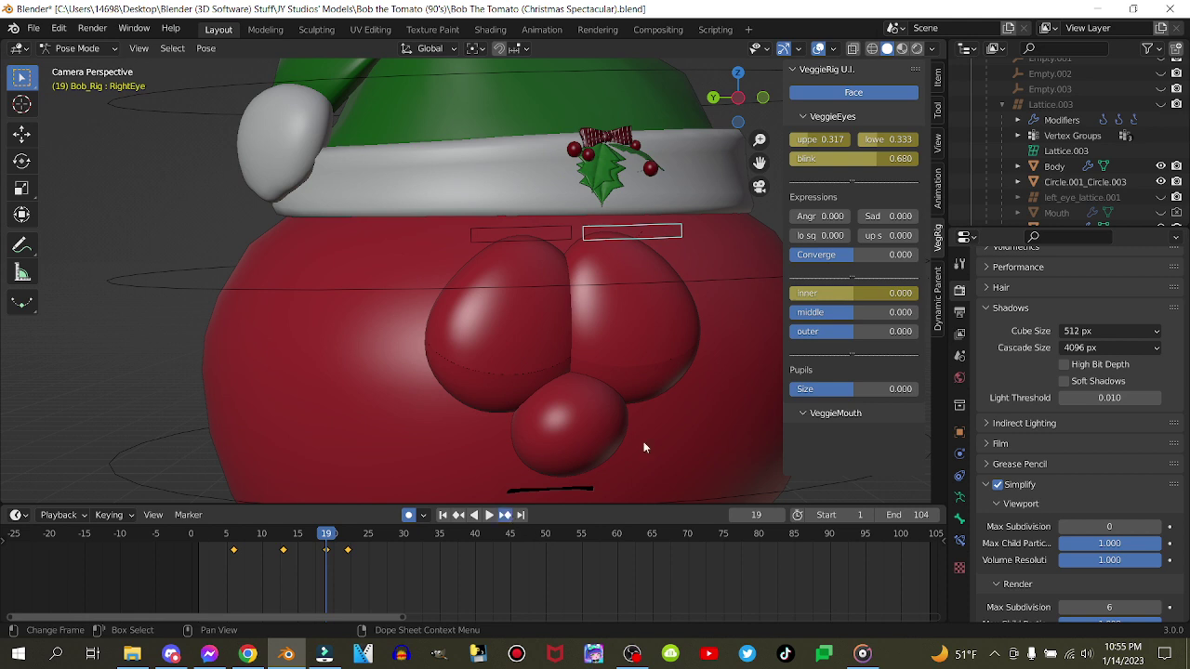
# Adjust the lower eyelid values of both eyes at frame 22, setting LeftEye's to 0.523
pyautogui.press('Up')
pyautogui.moveTo(888, 140); pyautogui.dragTo(890, 141)
pyautogui.click(600, 140)
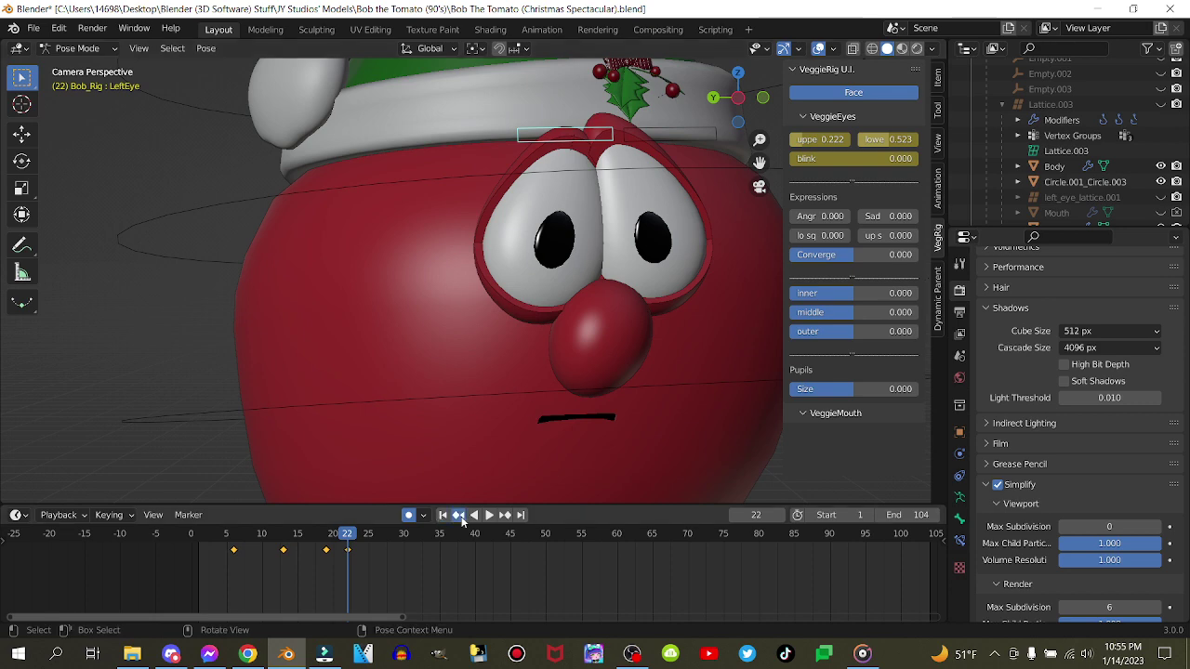
# Keyframe LeftEye's inner value at 0 on frame 19 and at 0.248 on frame 22
pyautogui.click(460, 517)
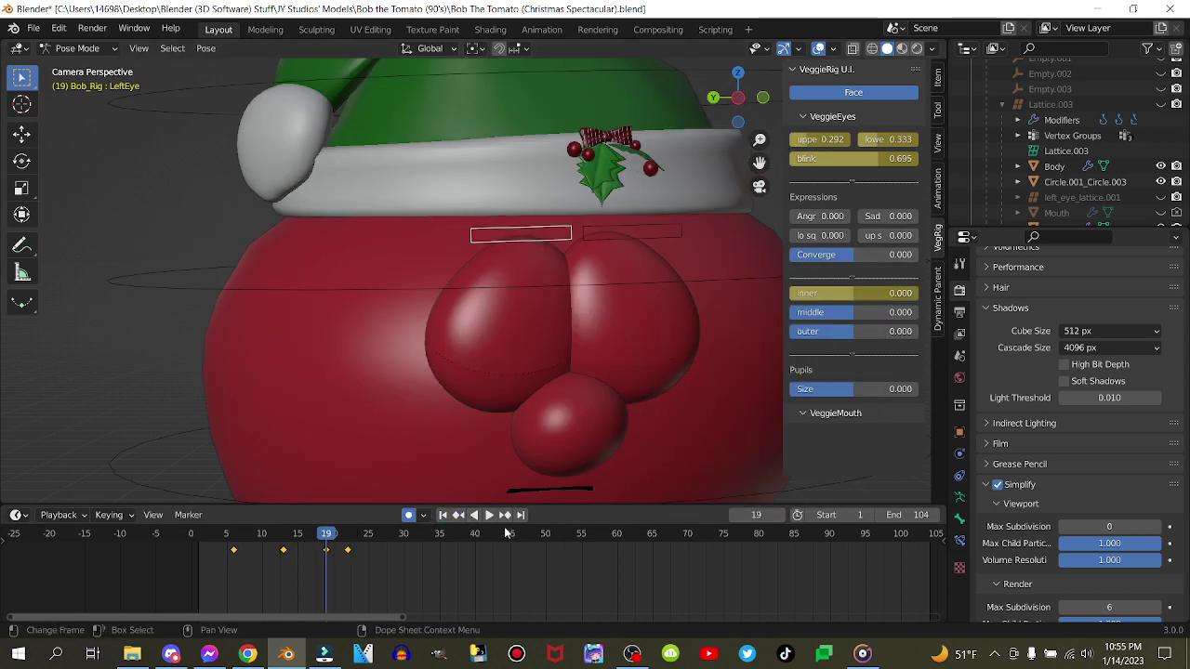
pyautogui.click(505, 515)
pyautogui.moveTo(862, 290); pyautogui.dragTo(895, 290)
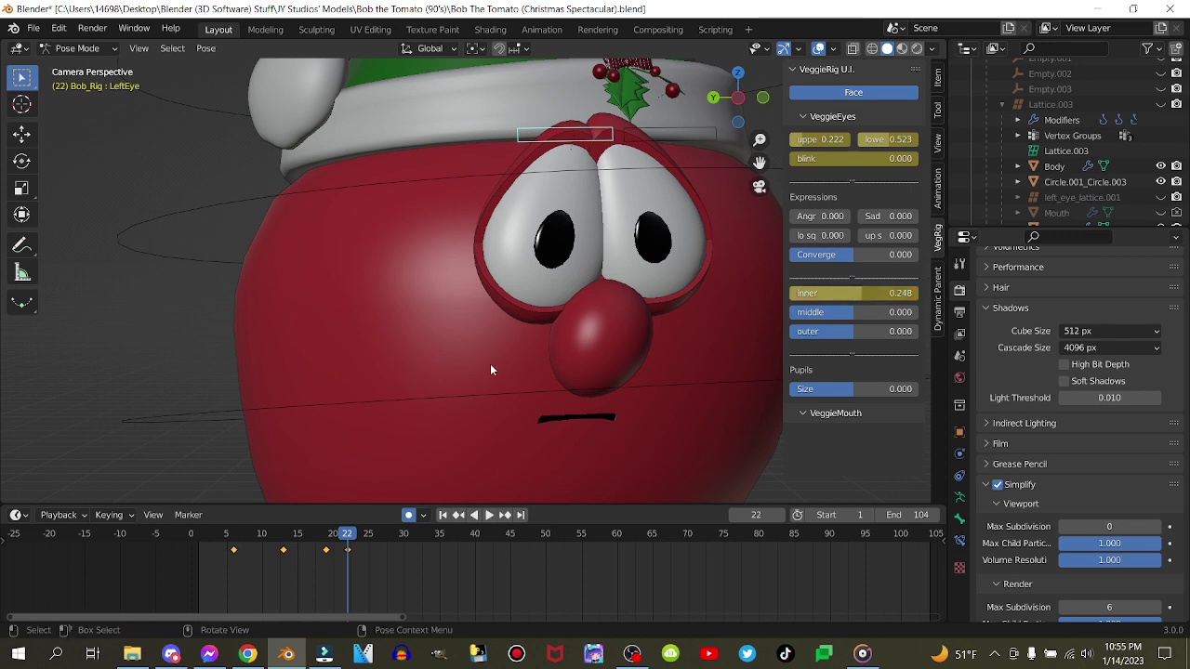
# Play the animation from around frame 6 to review the blink and the eye expression
pyautogui.click(228, 539)
pyautogui.press('space')
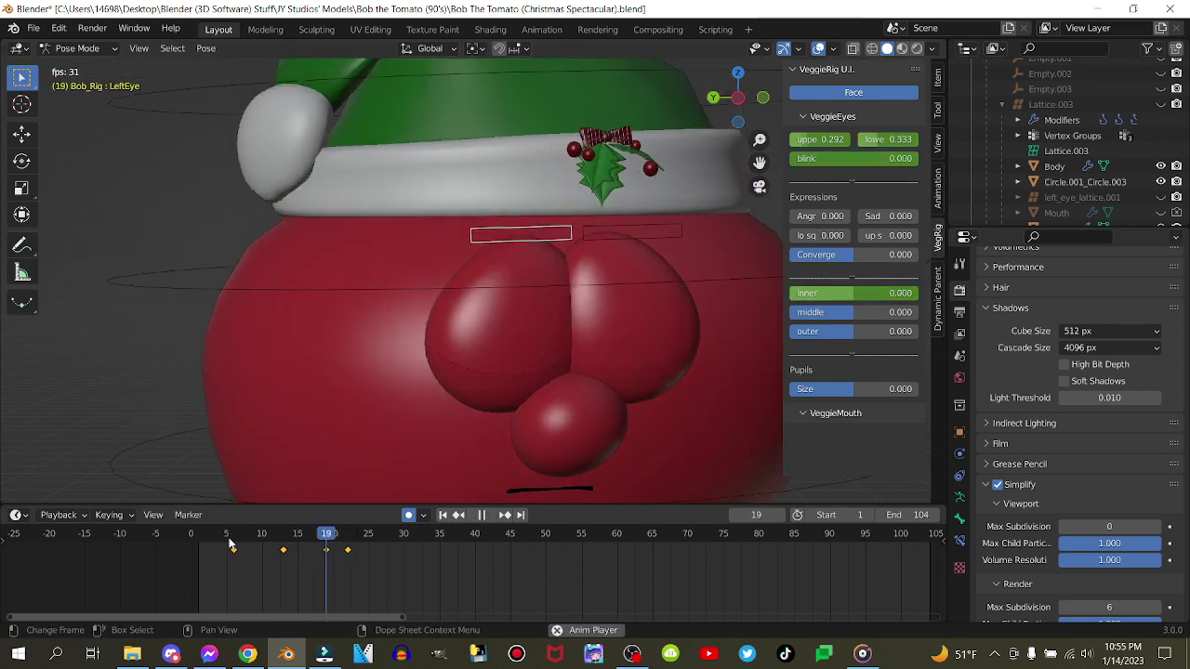
pyautogui.press('space')
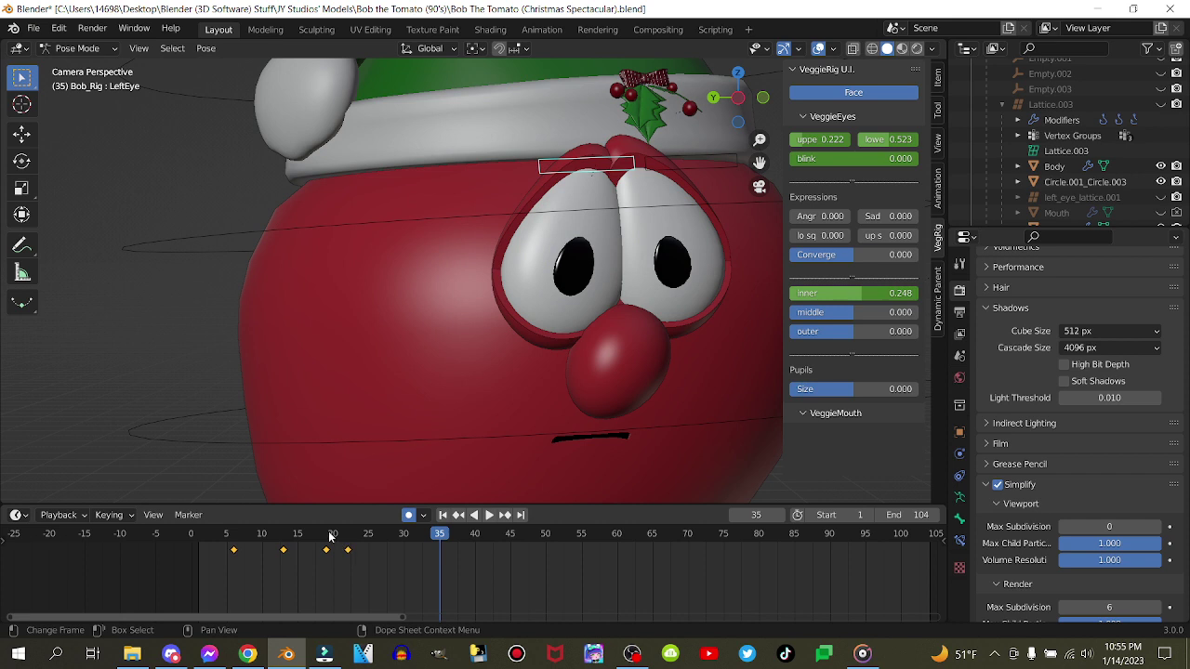
pyautogui.press('space')
pyautogui.press('space')
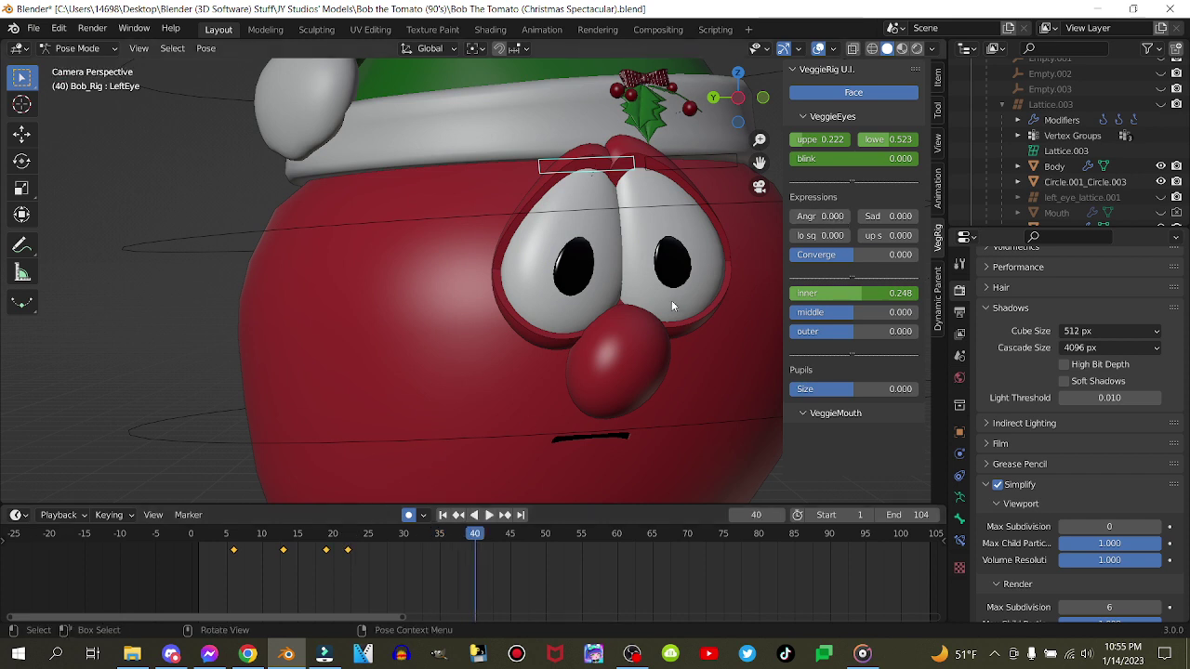
# Go to frame 44 and keyframe the blink value at 0 on the LeftEye and RightEye bones
pyautogui.press('Right')
pyautogui.press('Right')
pyautogui.press('Right')
pyautogui.press('Right')
pyautogui.press('Right')
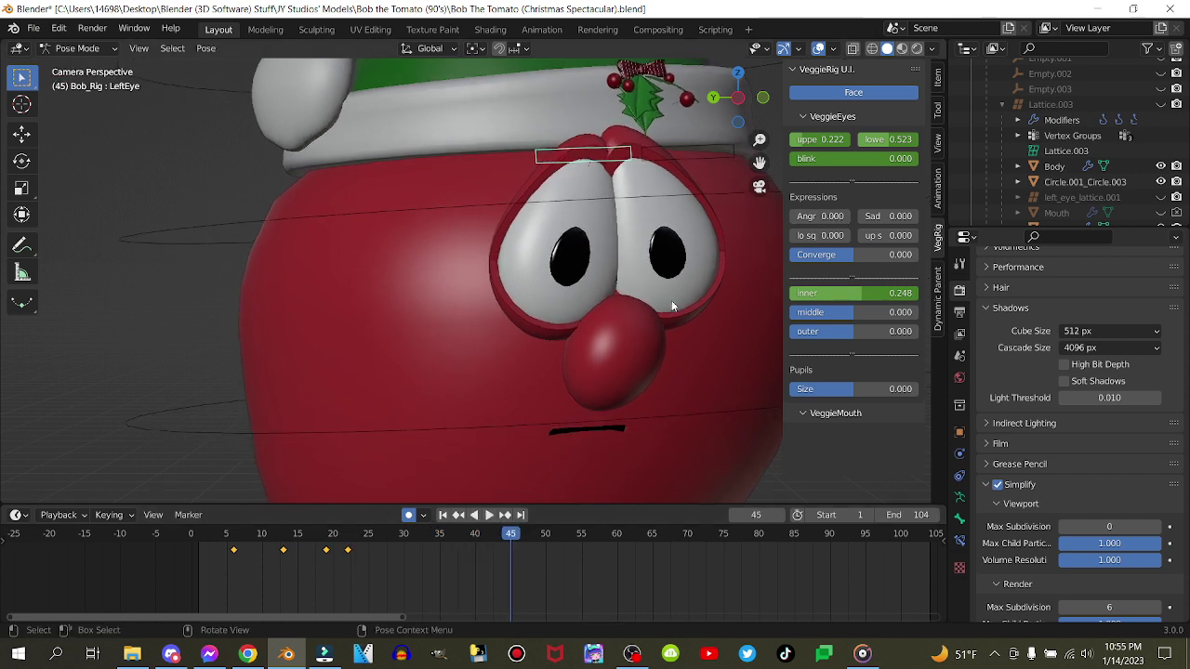
pyautogui.press('Left')
pyautogui.rightClick(855, 159)
pyautogui.click(855, 159)
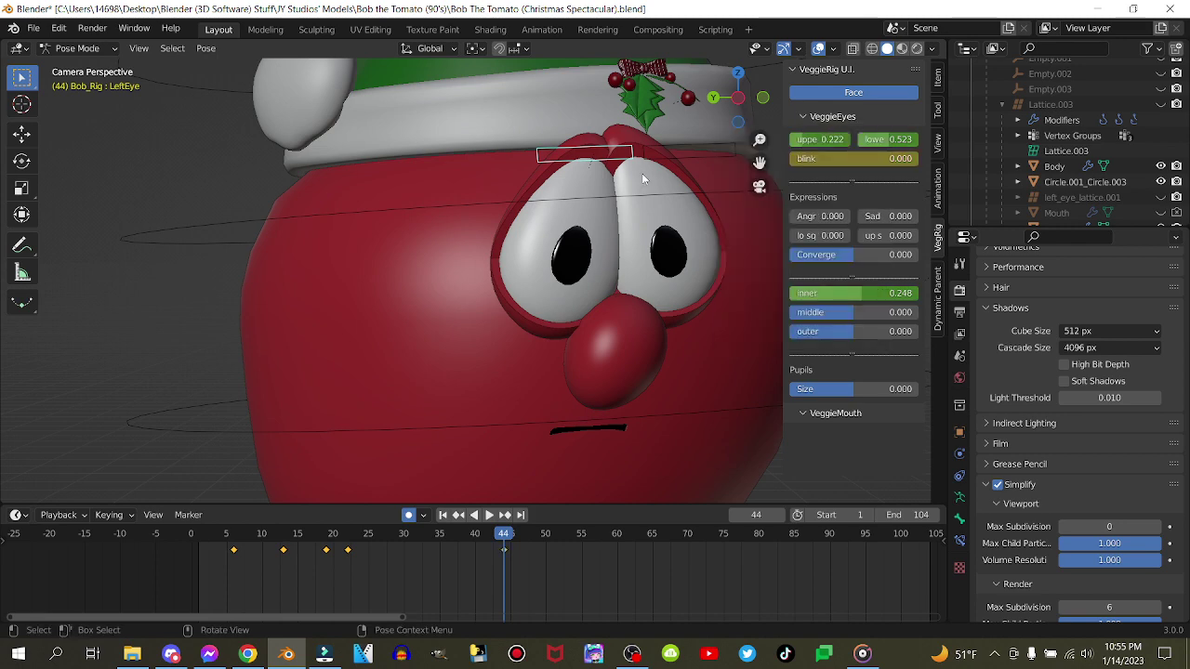
pyautogui.click(653, 156)
pyautogui.rightClick(822, 159)
pyautogui.click(821, 159)
pyautogui.keyDown('shift'); pyautogui.click(595, 160); pyautogui.keyUp('shift')
# At frame 50, select the Middle2 bone and shift it slightly downward and sideways
pyautogui.press('Right')
pyautogui.press('Right')
pyautogui.press('Right')
pyautogui.press('Right')
pyautogui.press('Right')
pyautogui.press('Right')
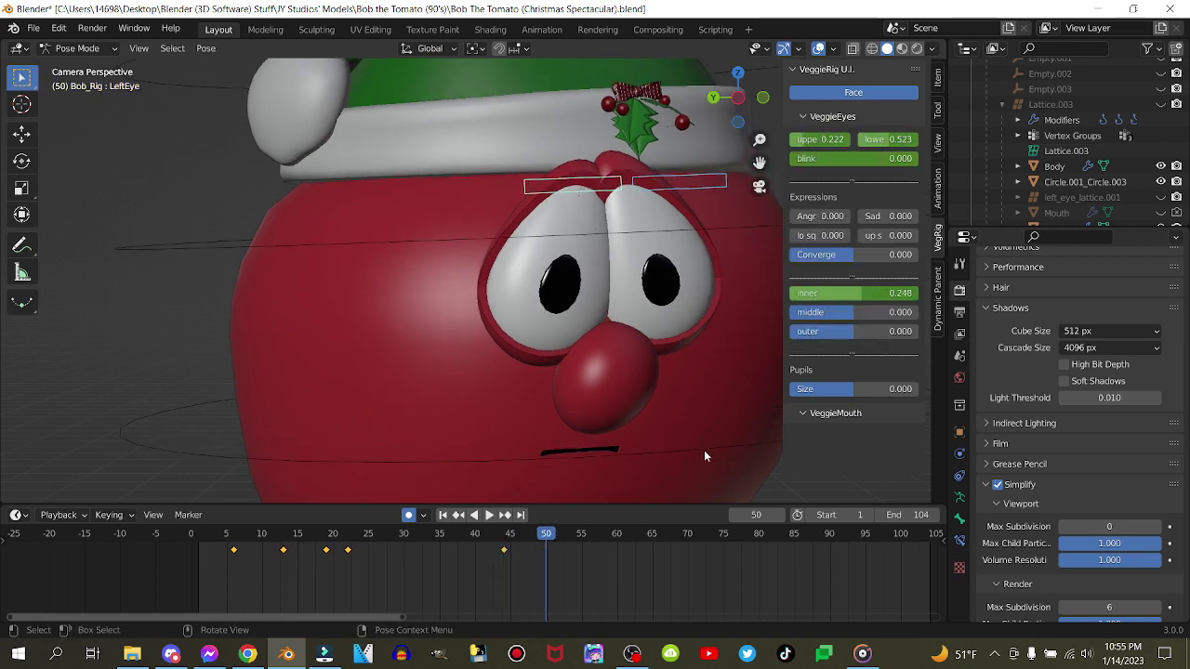
pyautogui.click(703, 451)
pyautogui.press('g')
pyautogui.click(686, 470)
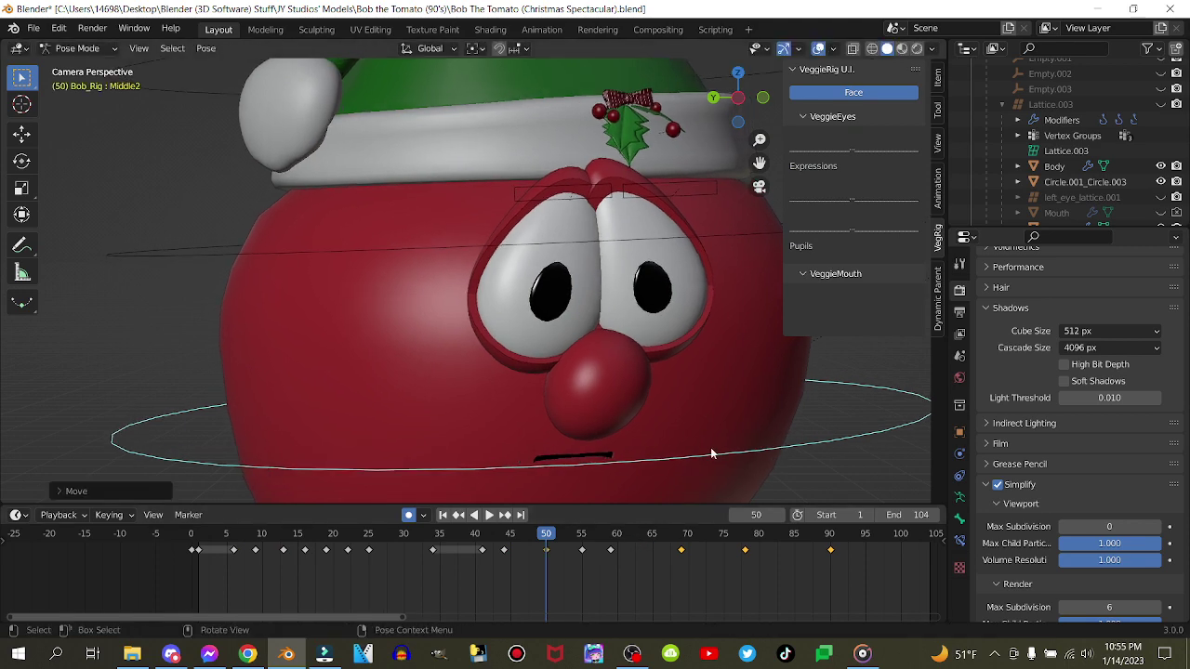
# Shift the Middle2 bone slightly sideways at frame 55, play the motion and scrub back to frame 57
pyautogui.click(582, 538)
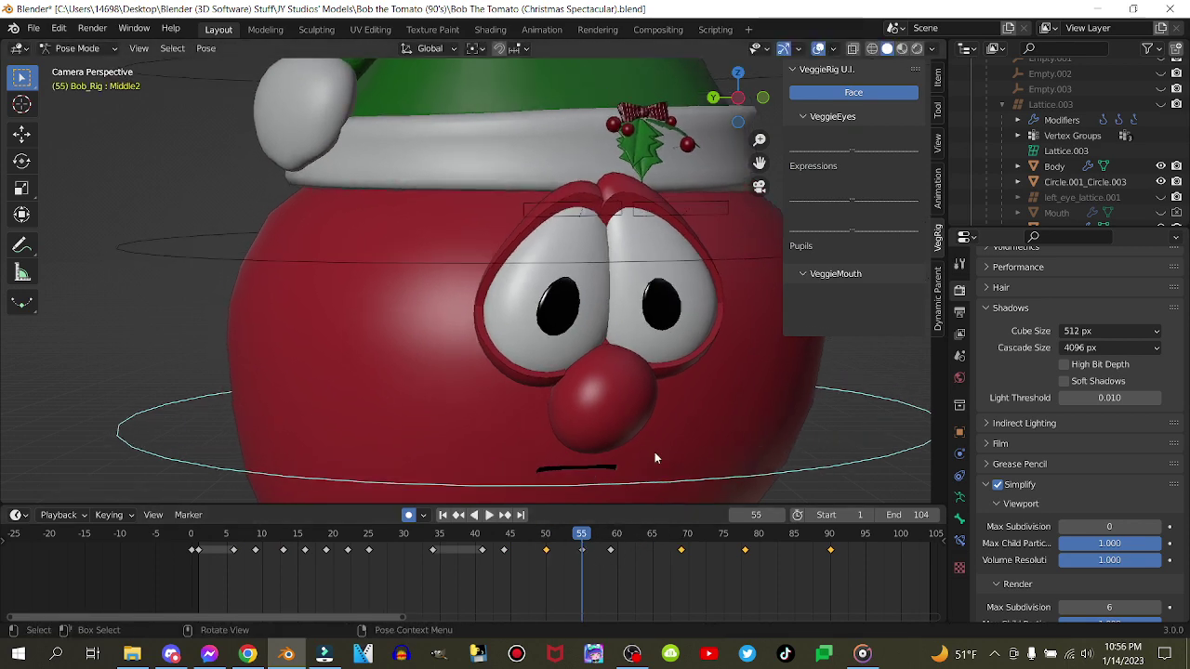
pyautogui.press('g')
pyautogui.click(629, 453)
pyautogui.press('space')
pyautogui.press('space')
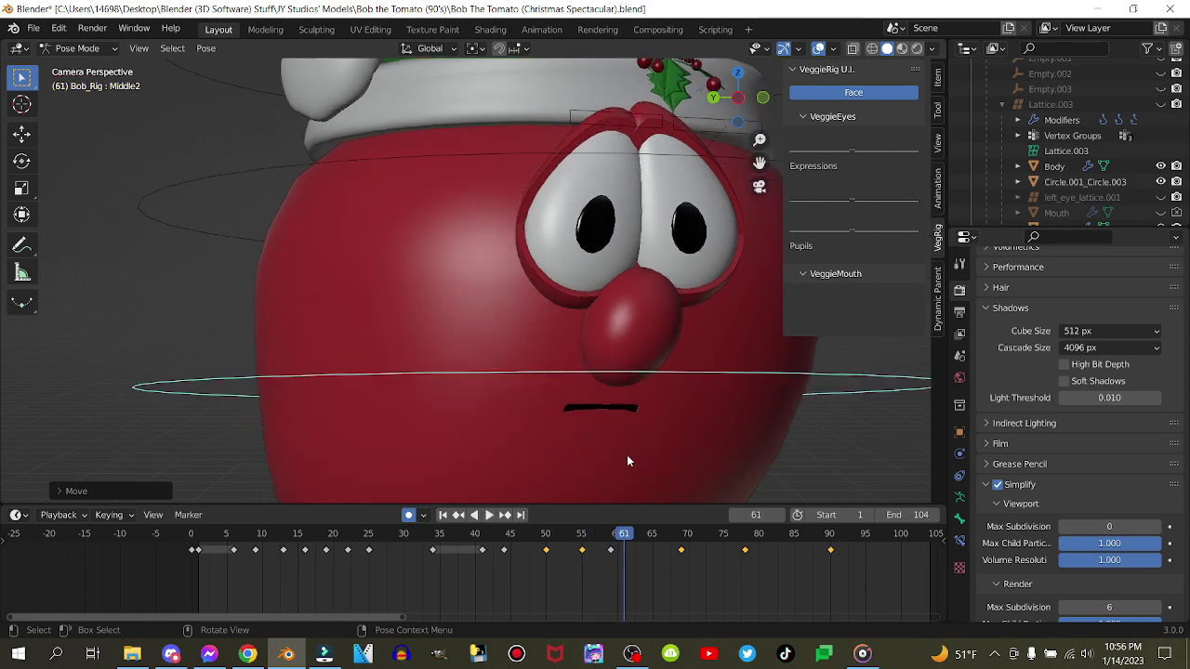
pyautogui.moveTo(611, 539); pyautogui.dragTo(596, 537)
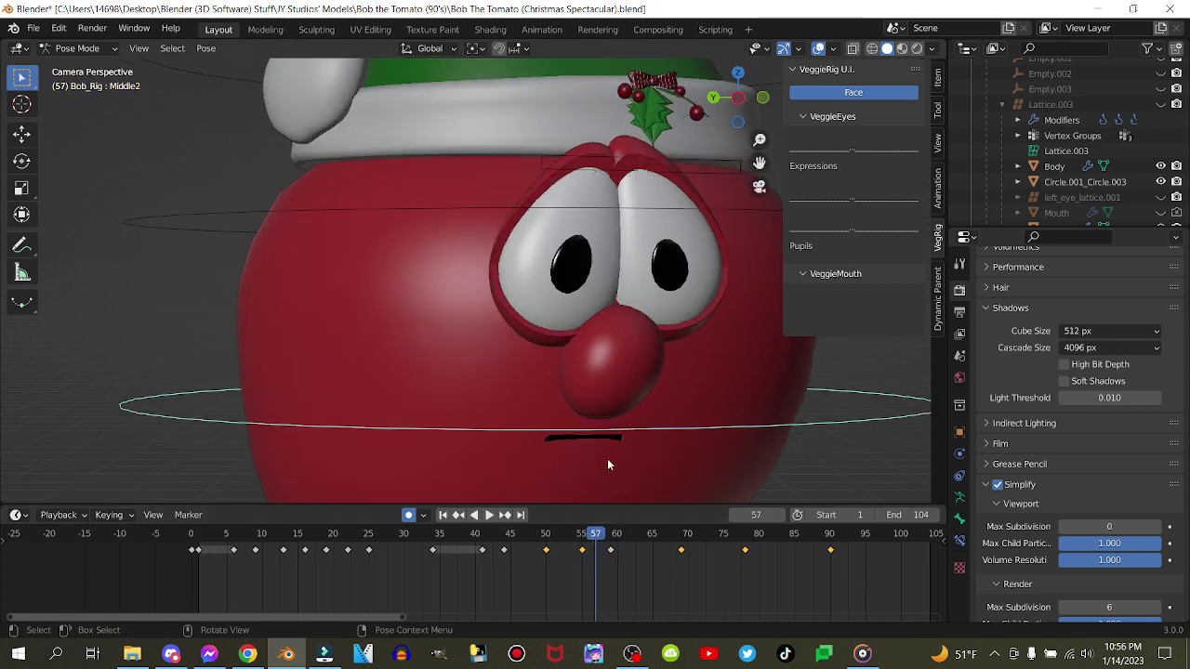
# Shift the Middle2 bone slightly at frame 57 and replay the motion leading up to it
pyautogui.press('g')
pyautogui.click(606, 470)
pyautogui.click(533, 534)
pyautogui.press('space')
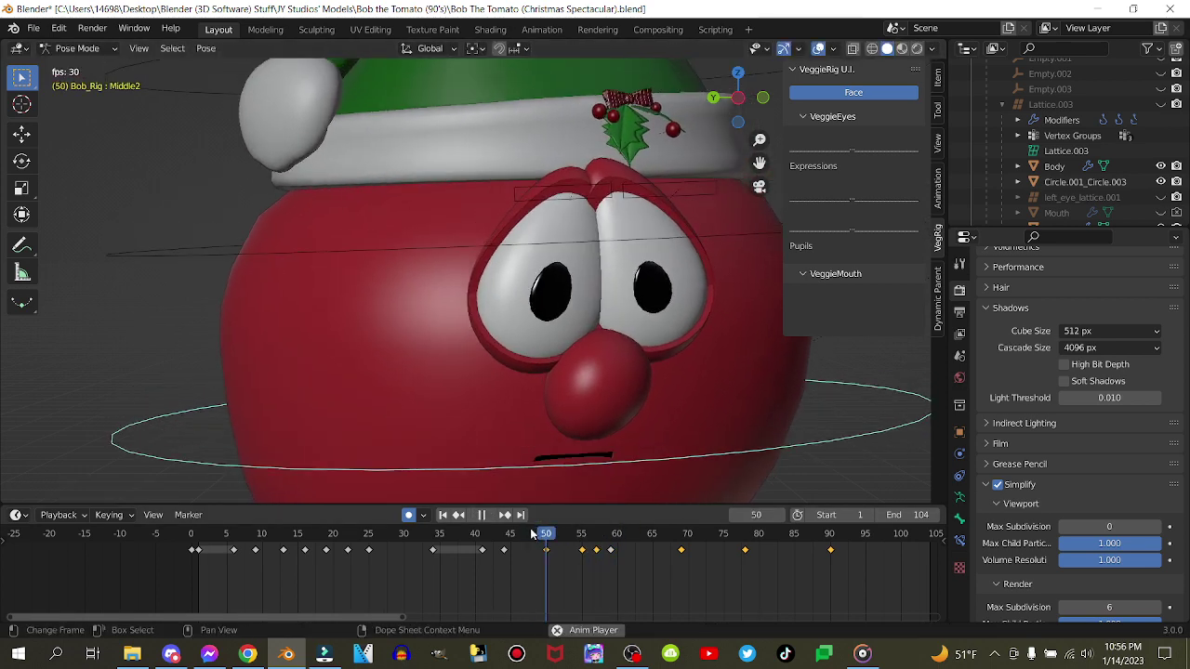
pyautogui.press('space')
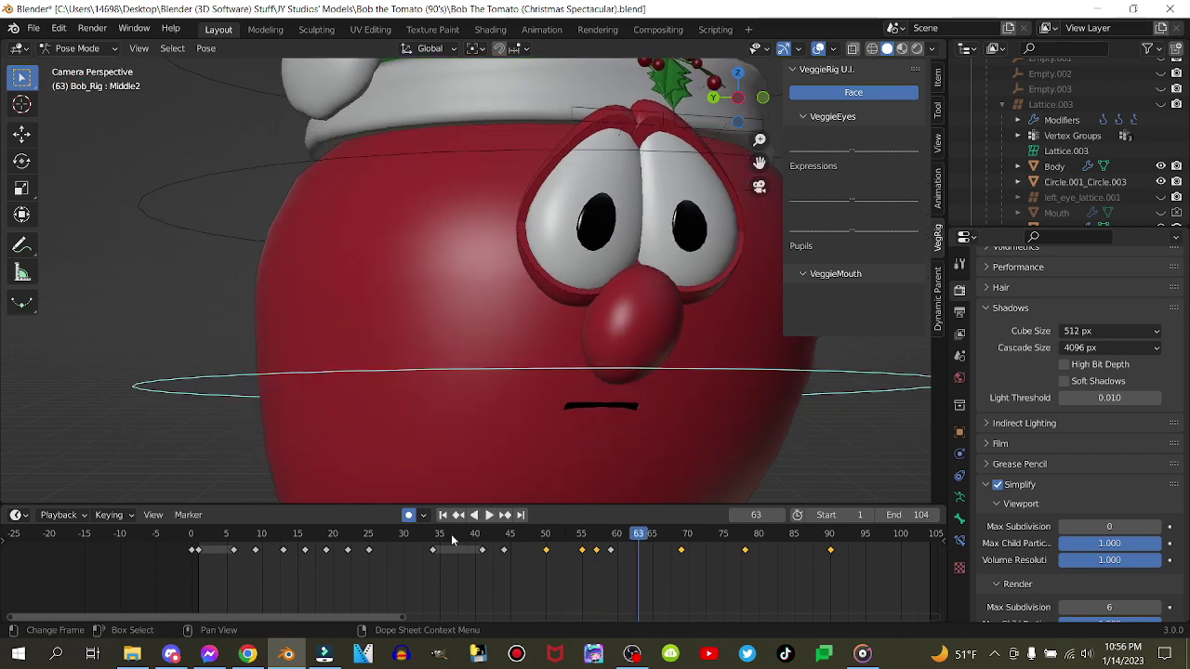
pyautogui.click(453, 540)
pyautogui.press('space')
pyautogui.press('space')
# At frame 50, close the eyes by raising blink to about 0.638 on RightEye and 0.667 on LeftEye, and play back the animation
pyautogui.moveTo(565, 539)
pyautogui.mouseDown()
pyautogui.moveTo(511, 543)
pyautogui.moveTo(544, 543)
pyautogui.mouseUp()
pyautogui.click(569, 205)
pyautogui.keyDown('shift'); pyautogui.click(655, 192); pyautogui.keyUp('shift')
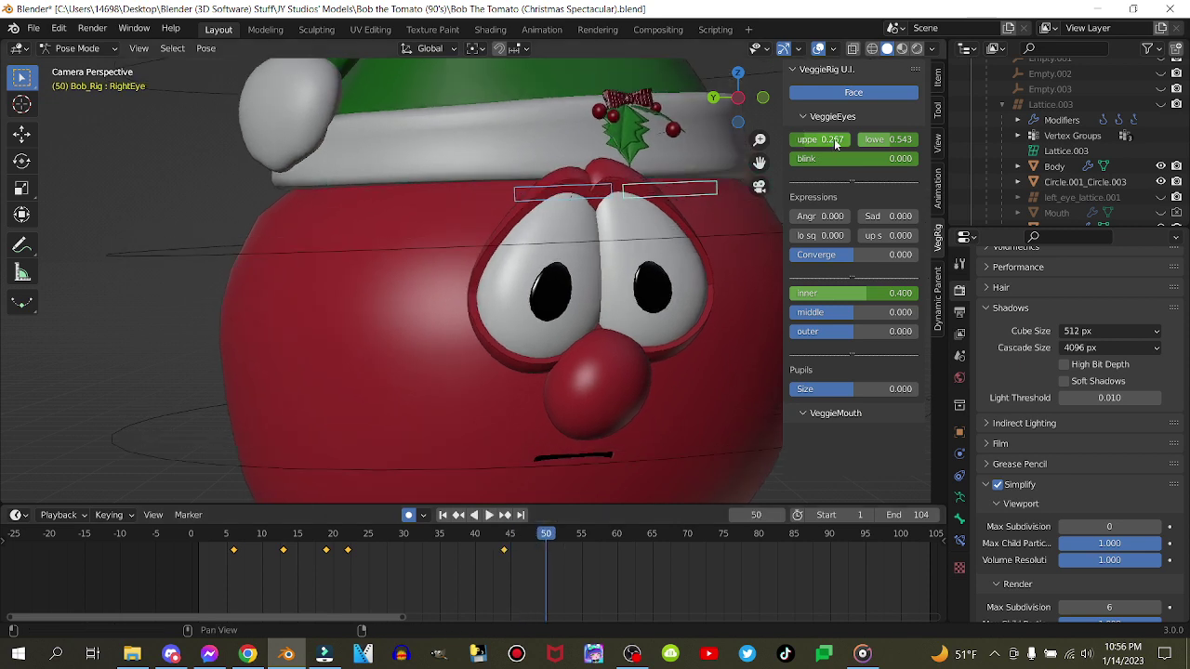
pyautogui.moveTo(810, 159); pyautogui.dragTo(887, 158)
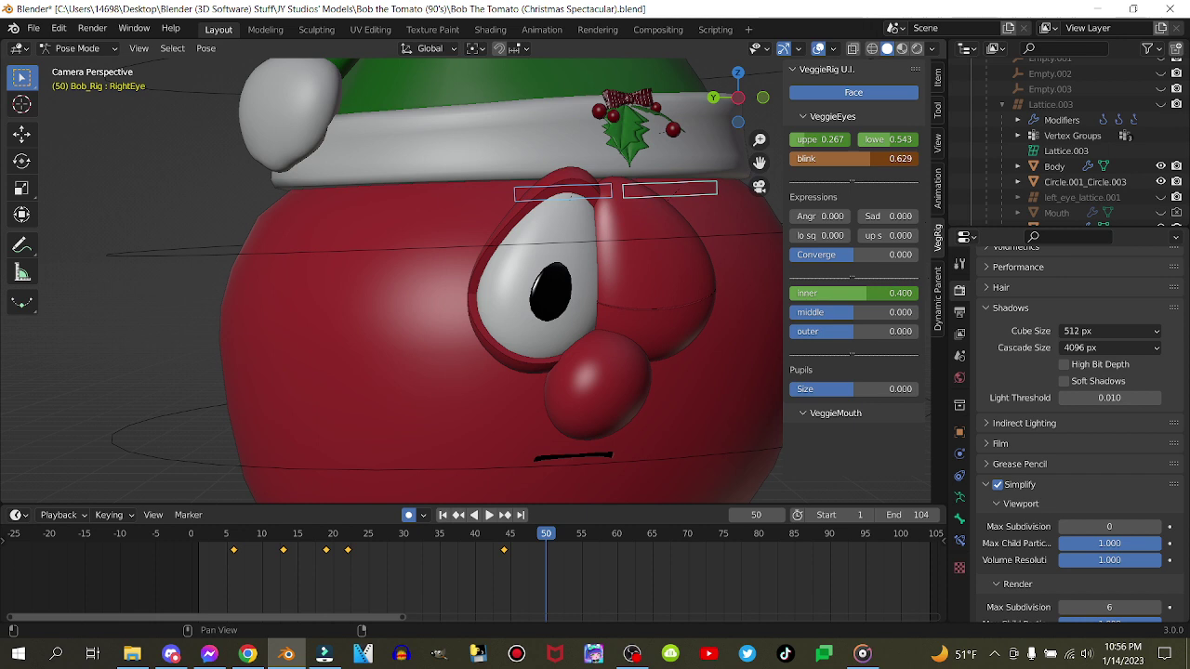
pyautogui.keyDown('shift'); pyautogui.click(564, 188); pyautogui.keyUp('shift')
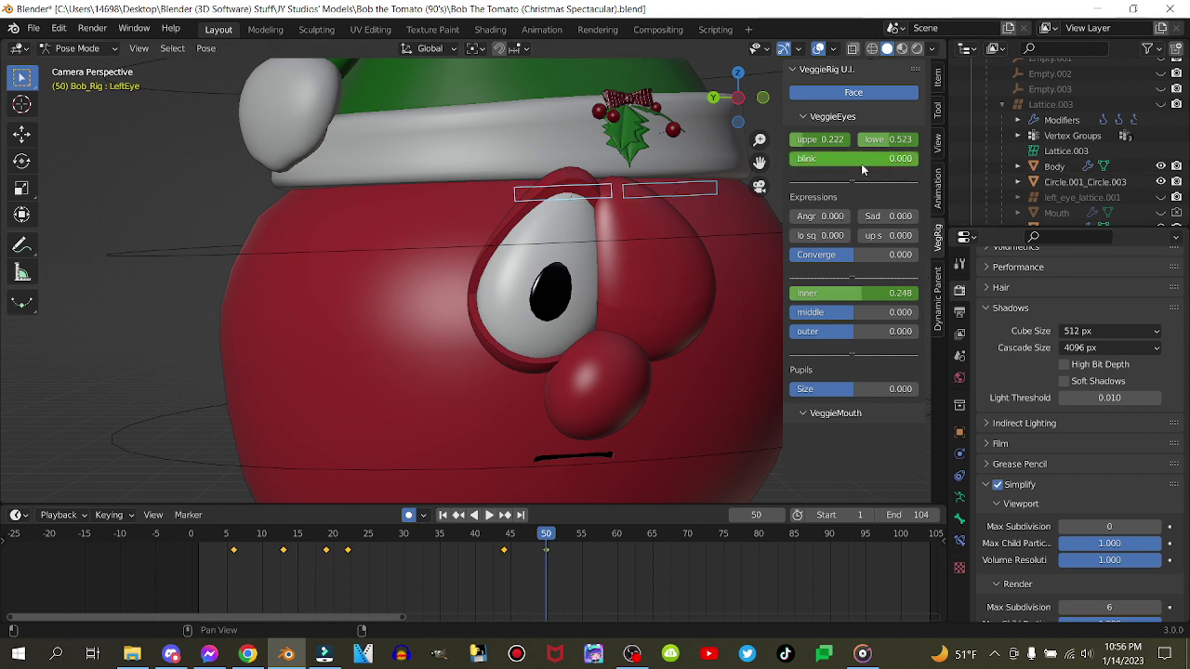
pyautogui.moveTo(818, 159); pyautogui.dragTo(904, 159)
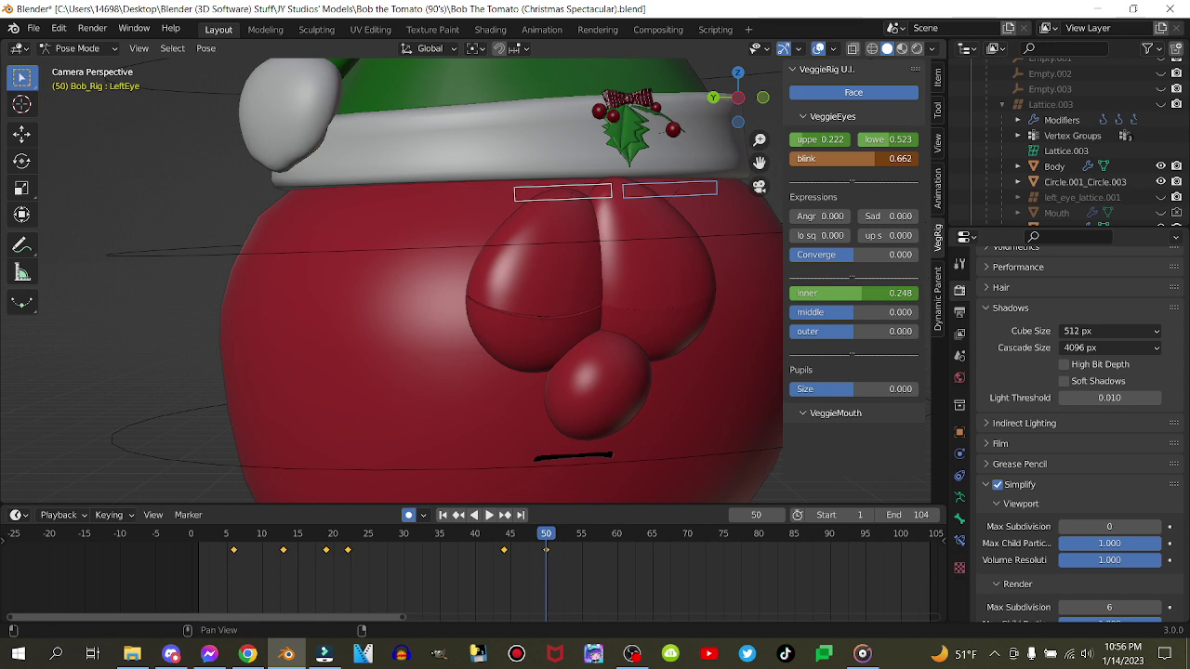
pyautogui.click(269, 539)
pyautogui.press('space')
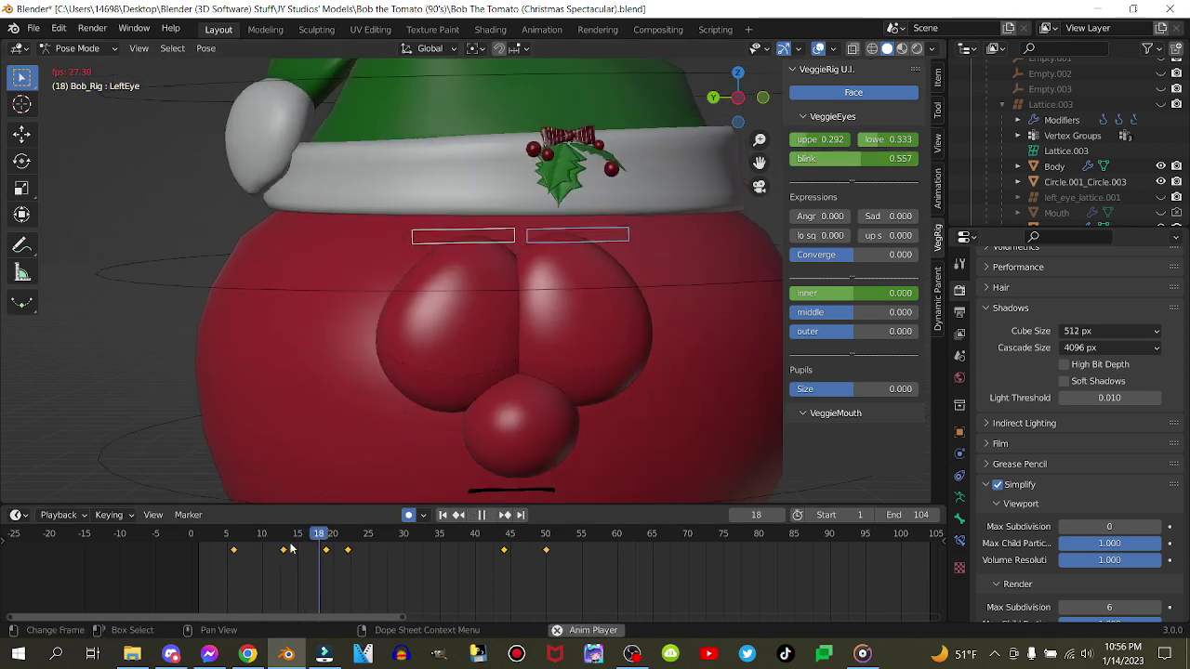
pyautogui.press('space')
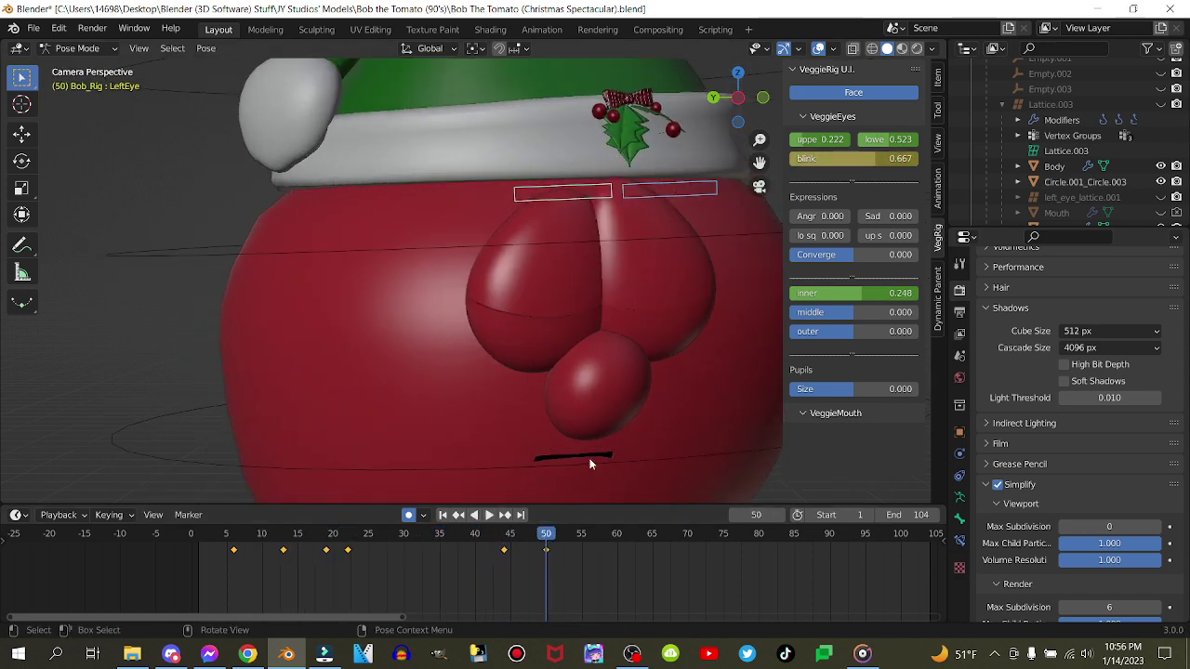
# At frame 44, insert keyframes for the inner expression value on the LeftEye and RightEye bones
pyautogui.click(502, 534)
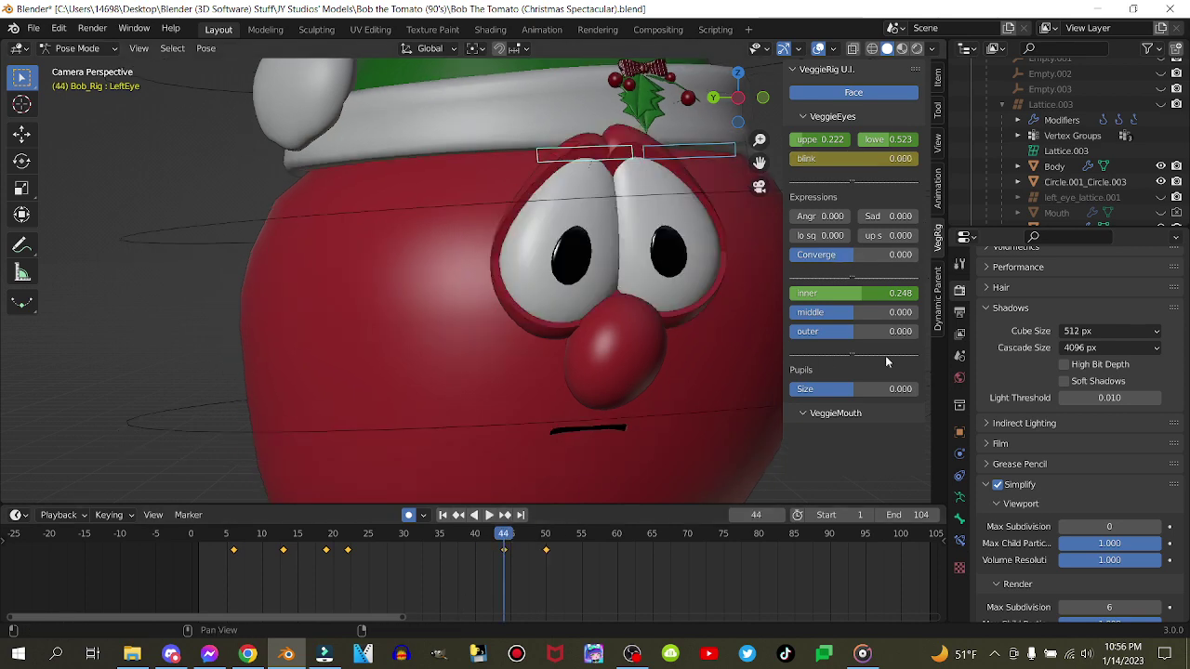
pyautogui.rightClick(807, 293)
pyautogui.rightClick(865, 289)
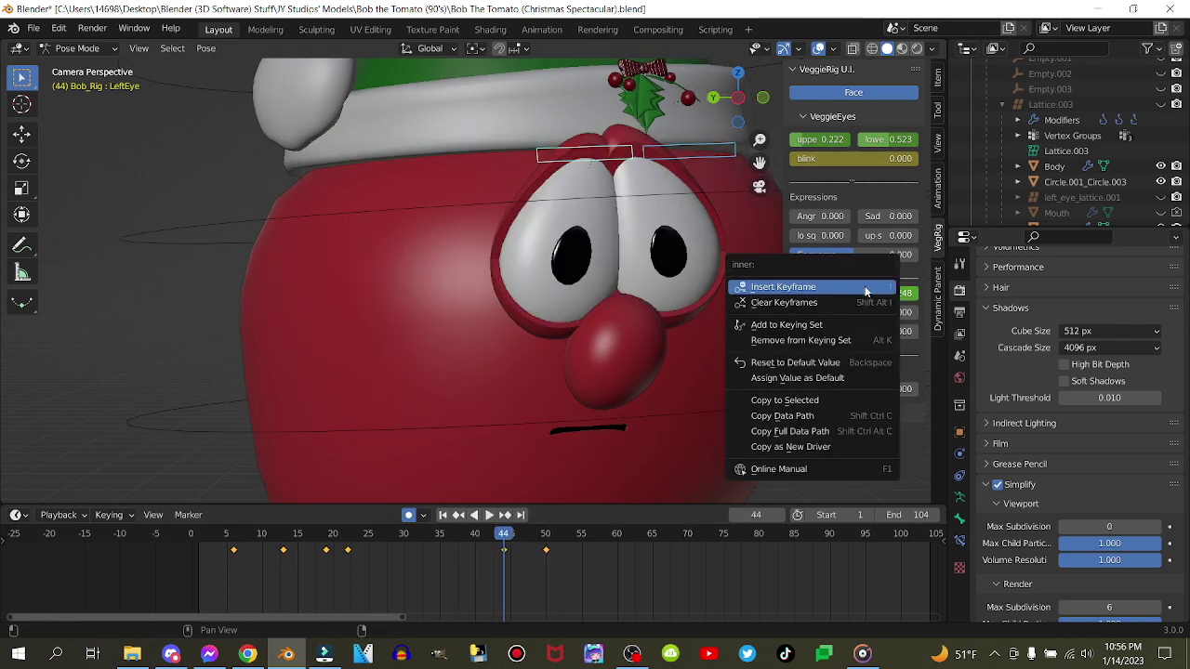
pyautogui.click(866, 289)
pyautogui.click(663, 153)
pyautogui.rightClick(867, 293)
pyautogui.click(866, 293)
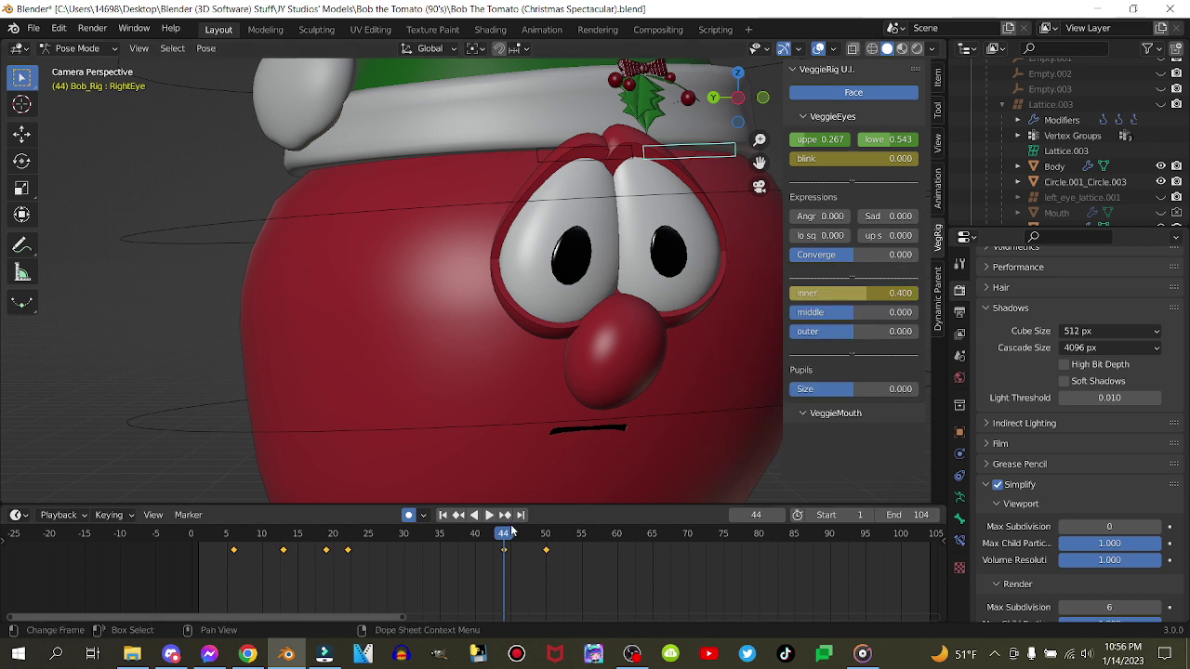
# Go to the frame 50 keyframe and set RightEye's inner value to 0.057
pyautogui.click(507, 519)
pyautogui.moveTo(870, 294)
pyautogui.mouseDown()
pyautogui.moveTo(827, 295)
pyautogui.moveTo(860, 293)
pyautogui.mouseUp()
pyautogui.click(859, 294)
pyautogui.write('057143')
pyautogui.press('Return')
# At frame 50, set LeftEye's inner value to 0.095 and raise its blink to 0.676 to seal the eyelid
pyautogui.click(587, 199)
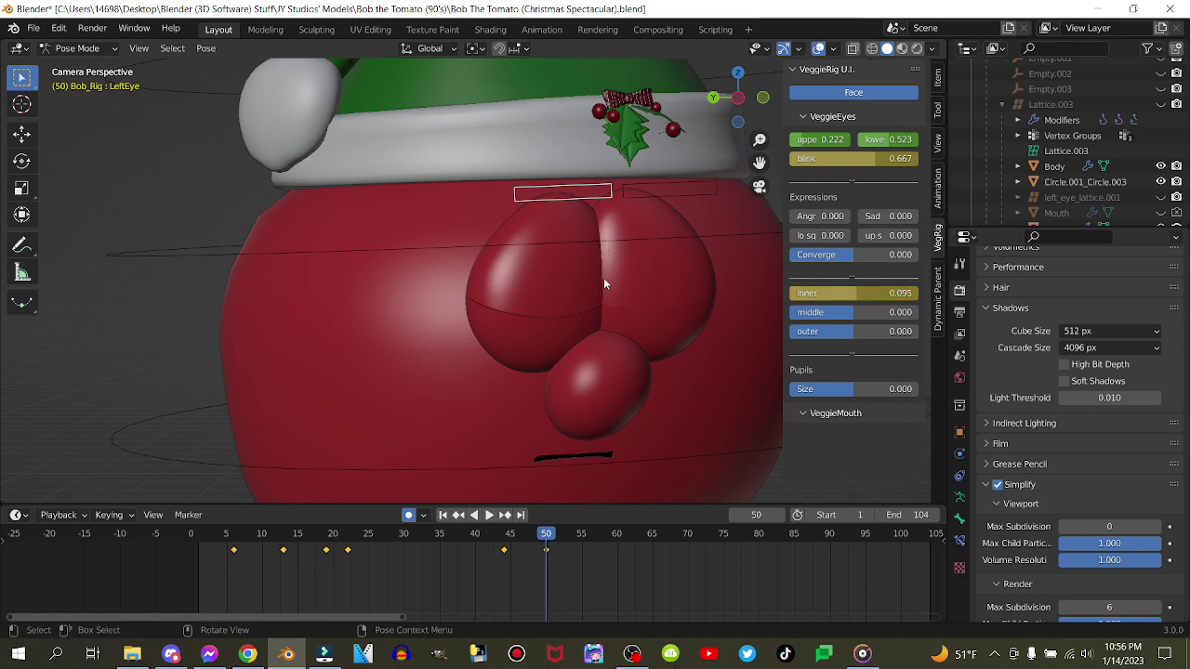
pyautogui.scroll(5, 584, 300)
pyautogui.scroll(-1, 581, 297)
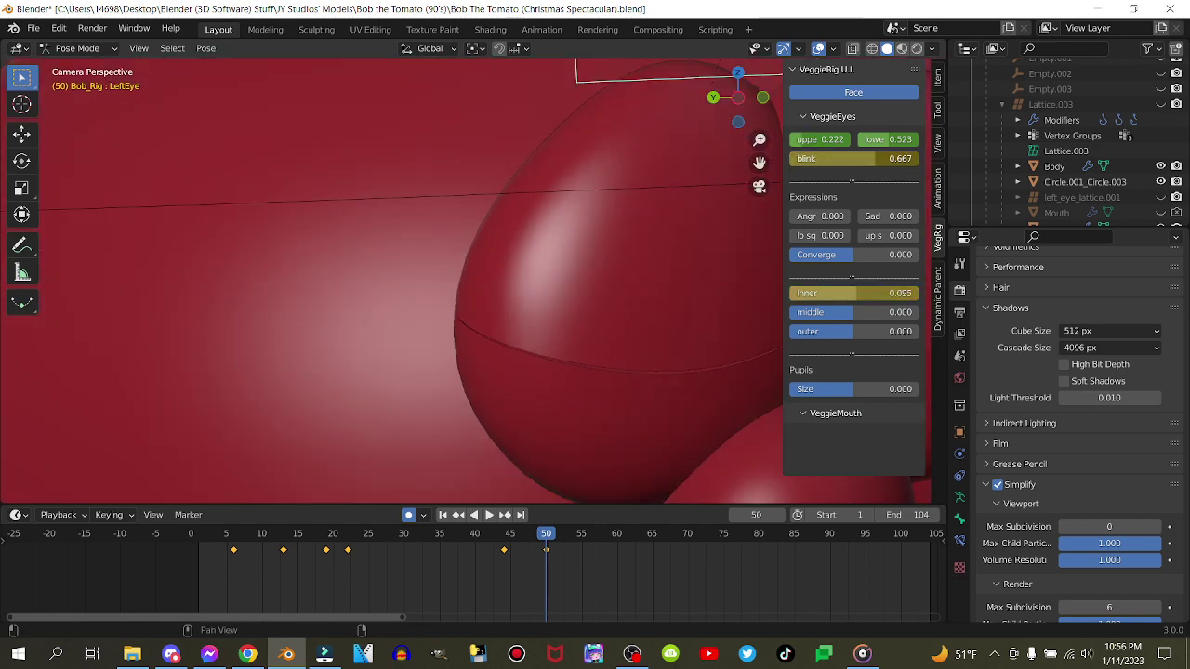
pyautogui.moveTo(875, 159); pyautogui.dragTo(874, 159)
pyautogui.scroll(-6, 476, 279)
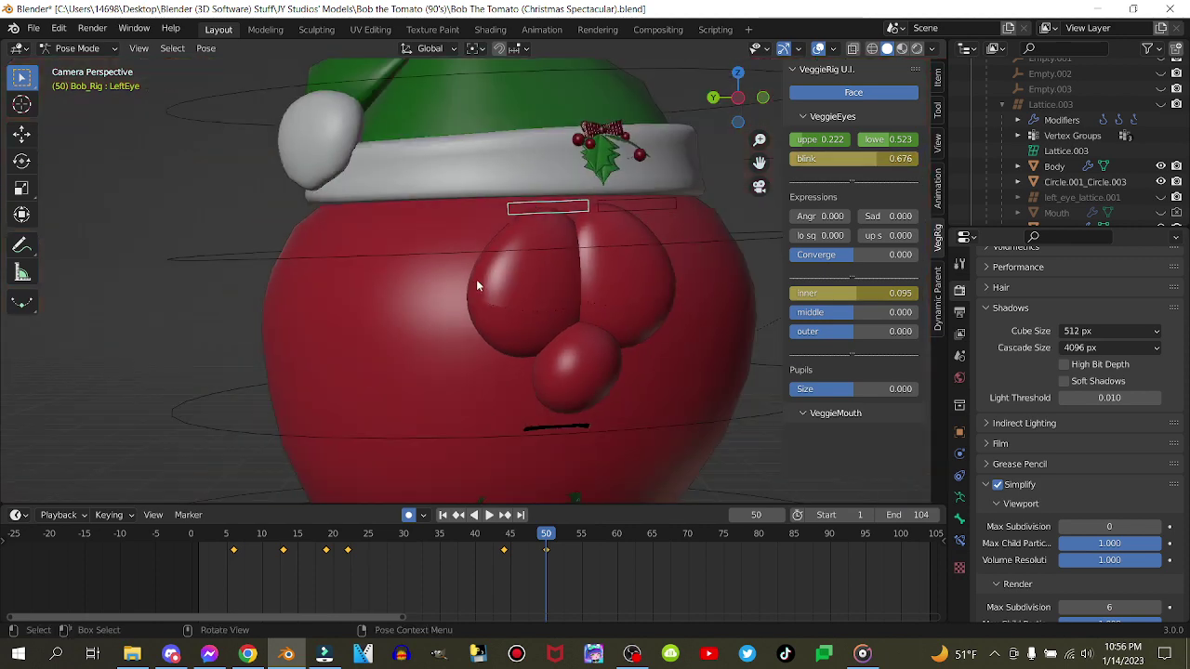
# With both eye bones selected, duplicate their frame 50 keyframes to frame 55 to hold the eyes closed
pyautogui.keyDown('shift'); pyautogui.moveTo(512, 313); pyautogui.dragTo(460, 319, button='middle'); pyautogui.keyUp('shift')
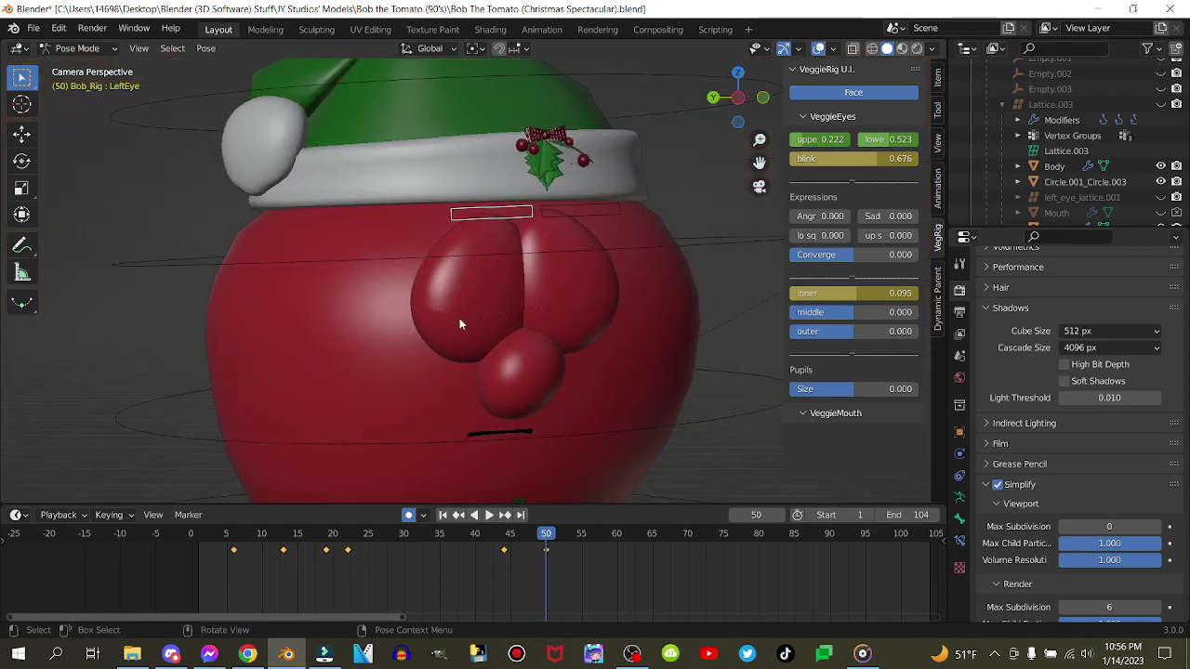
pyautogui.keyDown('shift'); pyautogui.click(568, 213); pyautogui.keyUp('shift')
pyautogui.press('space')
pyautogui.press('space')
pyautogui.press('Left')
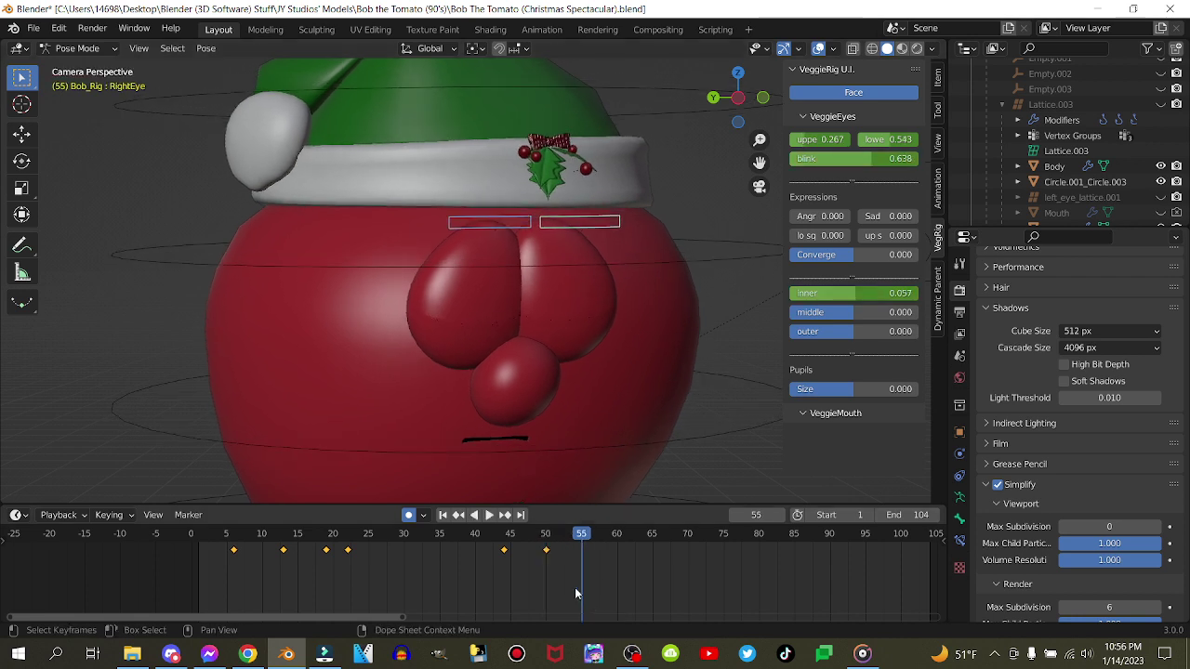
pyautogui.click(547, 552)
pyautogui.hotkey('shift', 'd')
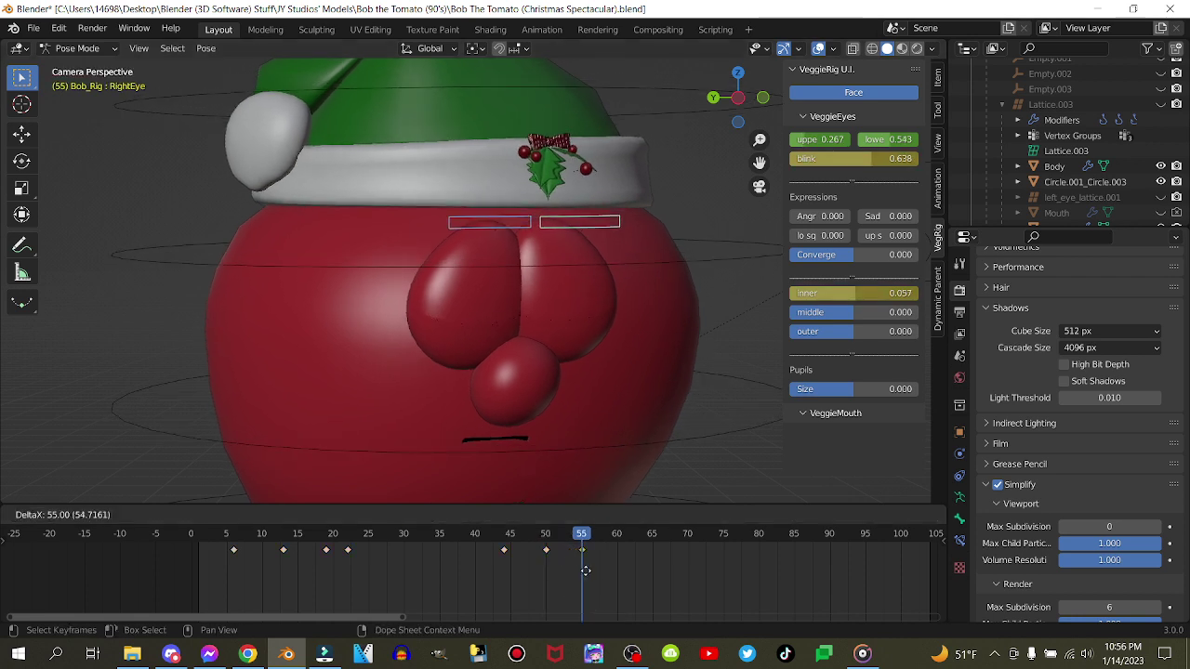
pyautogui.click(586, 570)
# Go to frame 59 and reopen the eyes by setting blink to 0 on the RightEye and LeftEye bones
pyautogui.press('Right')
pyautogui.press('Right')
pyautogui.press('Right')
pyautogui.press('Right')
pyautogui.press('Right')
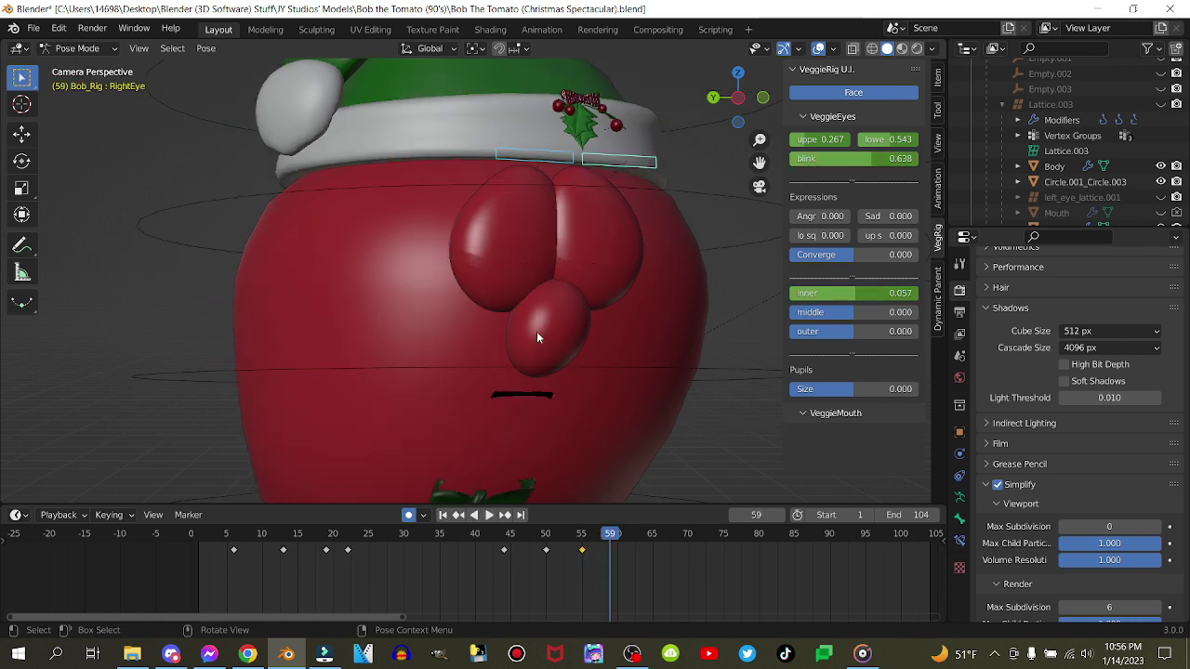
pyautogui.press('Left')
pyautogui.moveTo(860, 164); pyautogui.dragTo(789, 162)
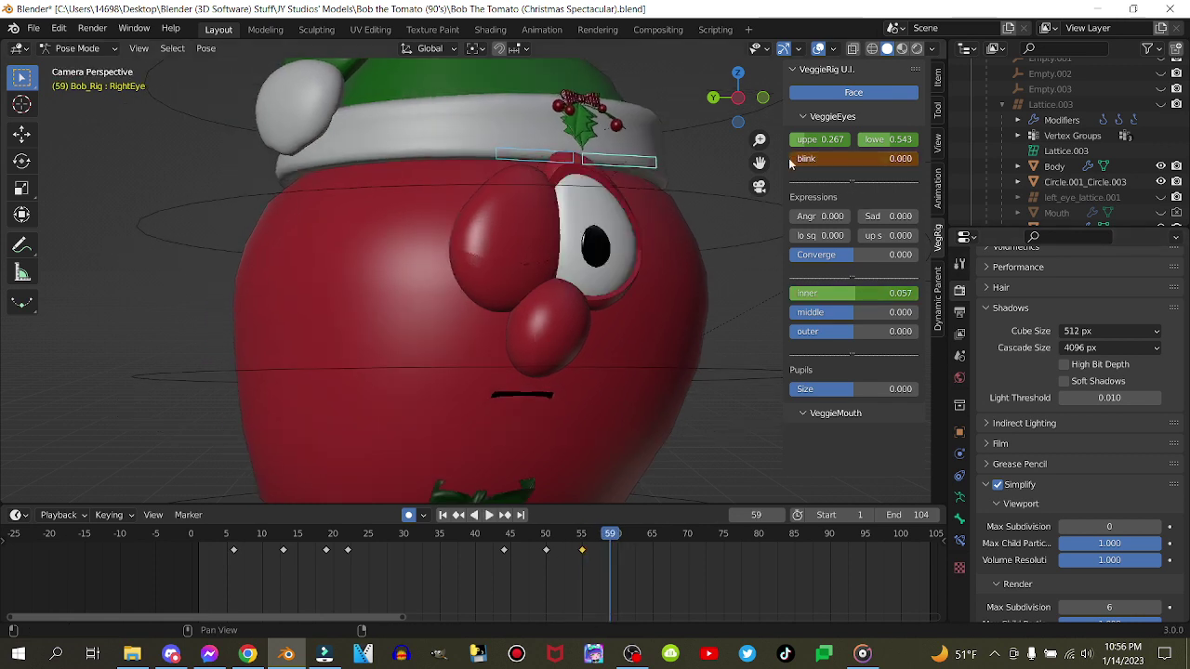
pyautogui.click(553, 154)
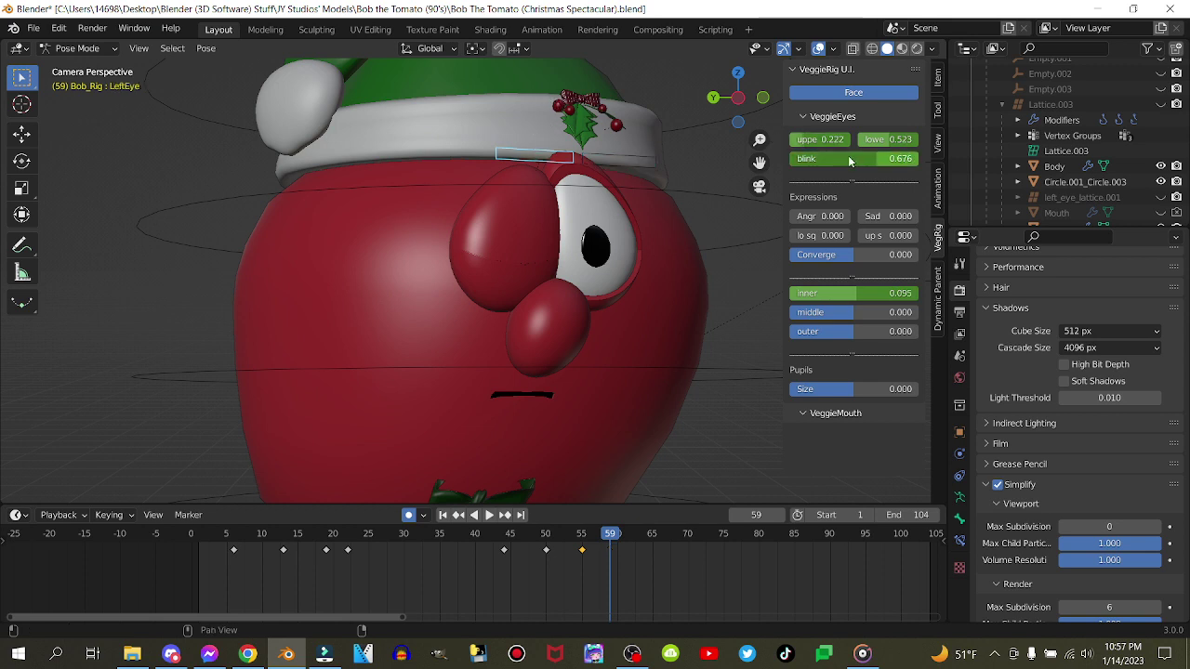
pyautogui.moveTo(849, 159); pyautogui.dragTo(786, 162)
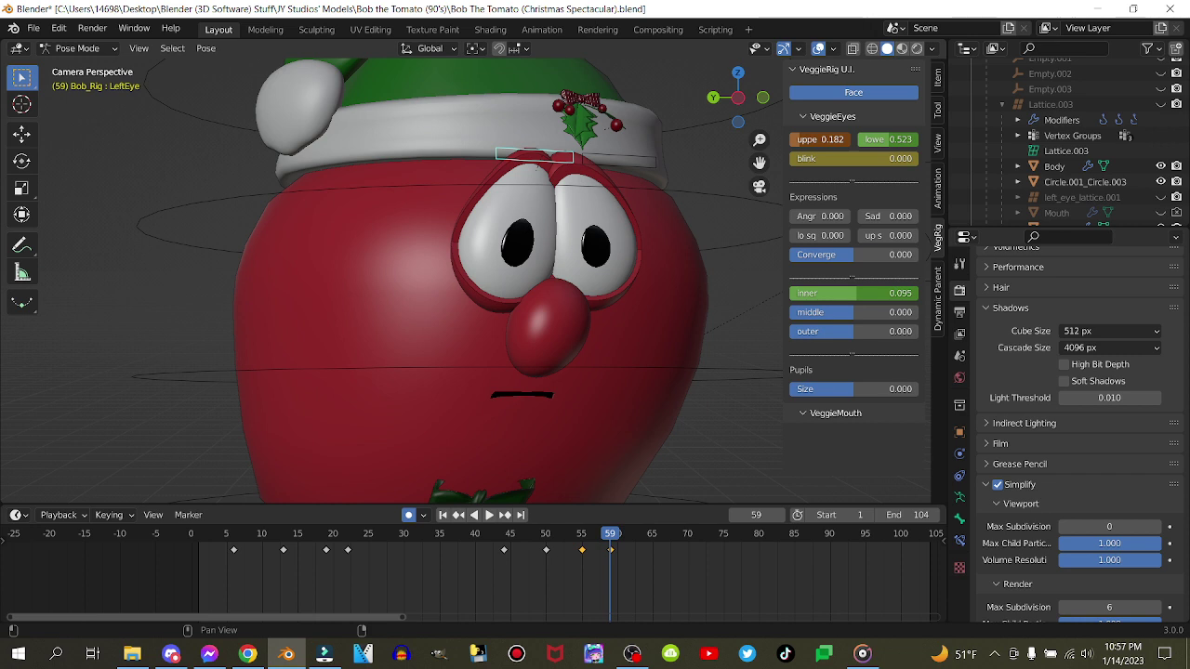
# At frame 59, set the upper eyelid value to 0.182 on LeftEye and 0.217 on RightEye, and play back the blink
pyautogui.moveTo(797, 142); pyautogui.dragTo(796, 142)
pyautogui.click(599, 161)
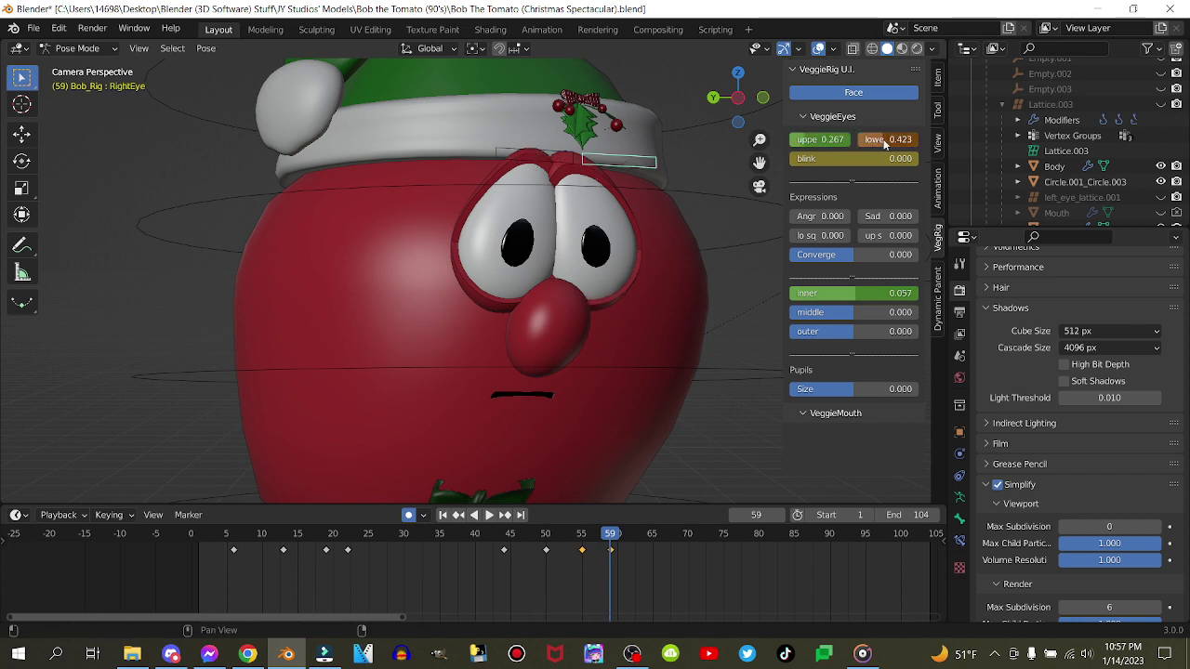
pyautogui.moveTo(884, 144); pyautogui.dragTo(891, 144)
pyautogui.moveTo(818, 142); pyautogui.dragTo(815, 141)
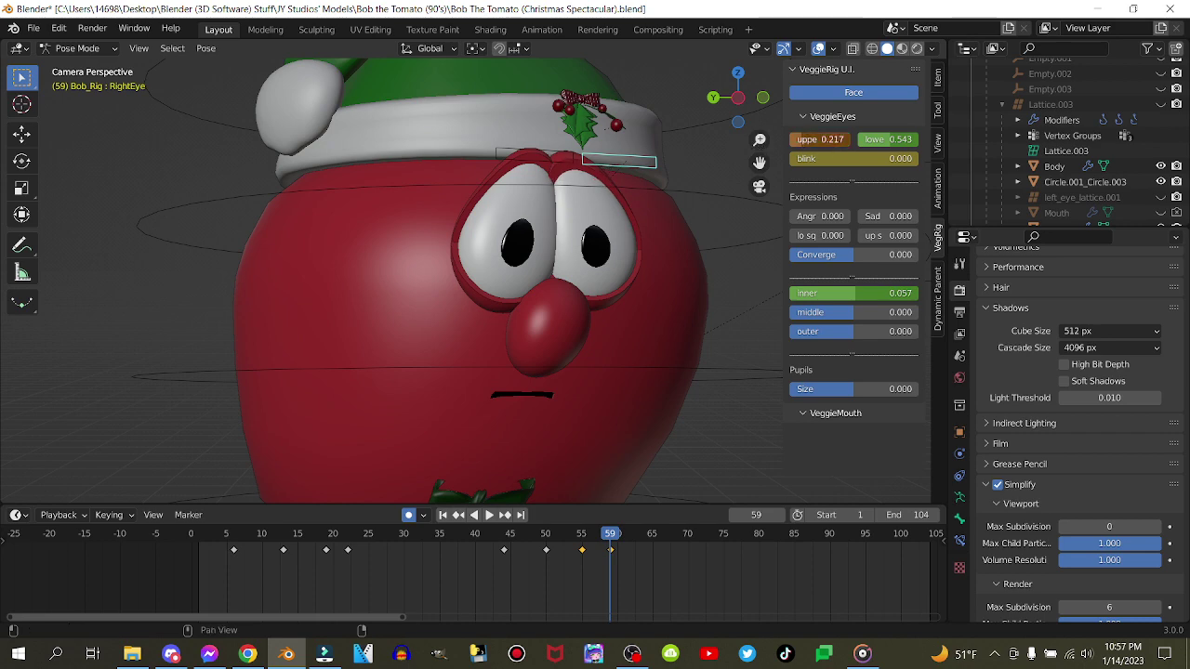
pyautogui.press('space')
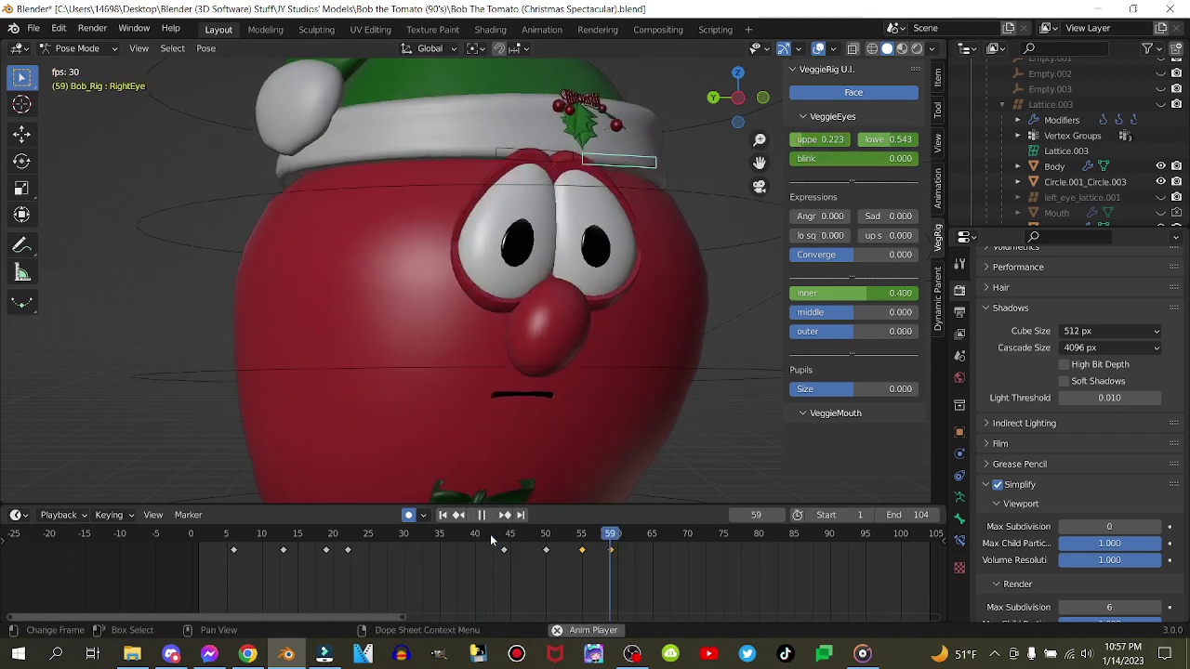
pyautogui.press('Escape')
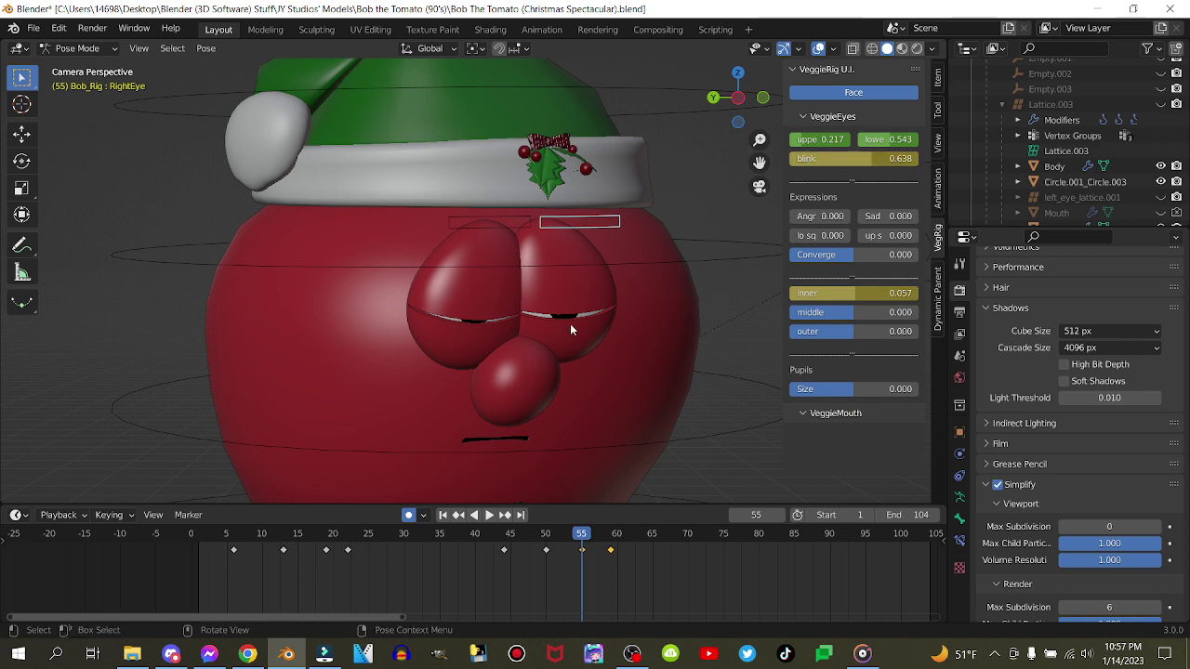
# Reselect both eye bones and duplicate their frame 50 keyframes onto frame 55 again
pyautogui.click(542, 296)
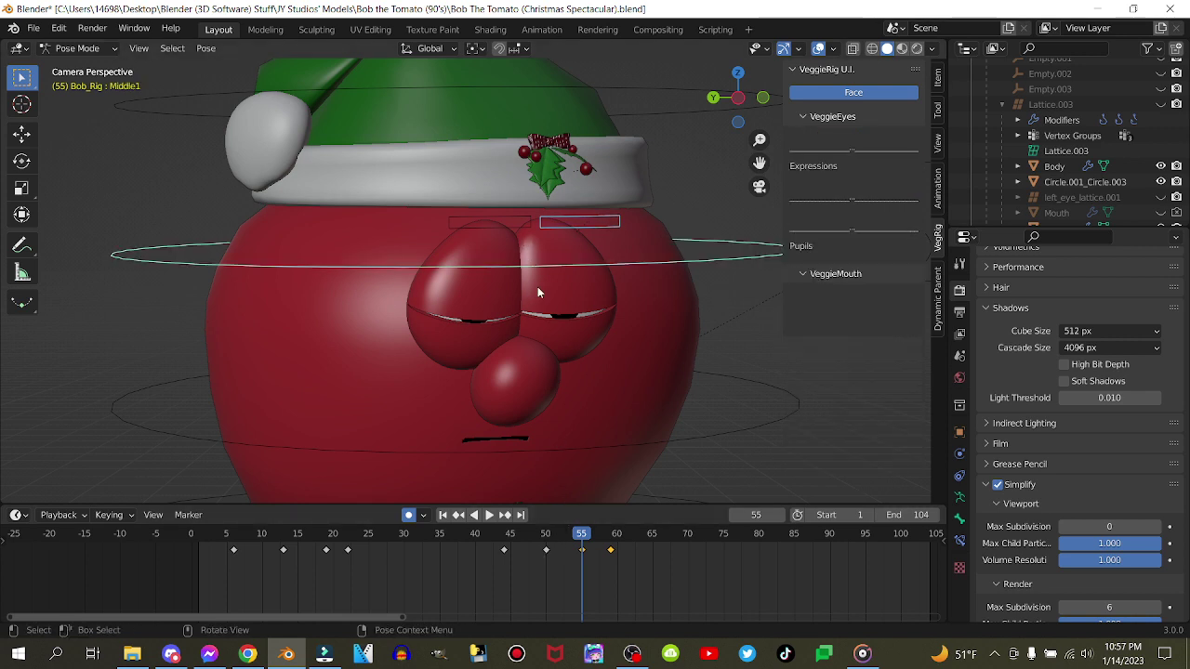
pyautogui.click(528, 227)
pyautogui.keyDown('shift'); pyautogui.click(548, 229); pyautogui.keyUp('shift')
pyautogui.click(546, 550)
pyautogui.hotkey('shift', 'd')
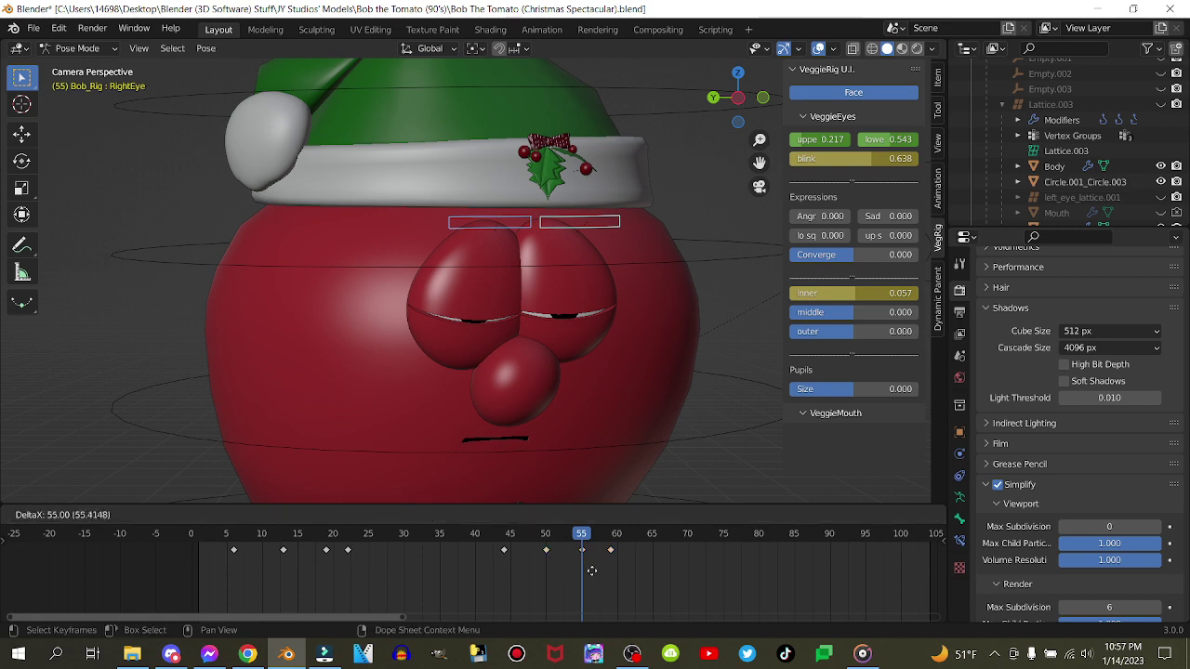
pyautogui.click(585, 571)
# At frame 55, close the eyelid gaps by raising blink to about 0.671 on RightEye and 0.7 on LeftEye
pyautogui.scroll(4, 679, 319)
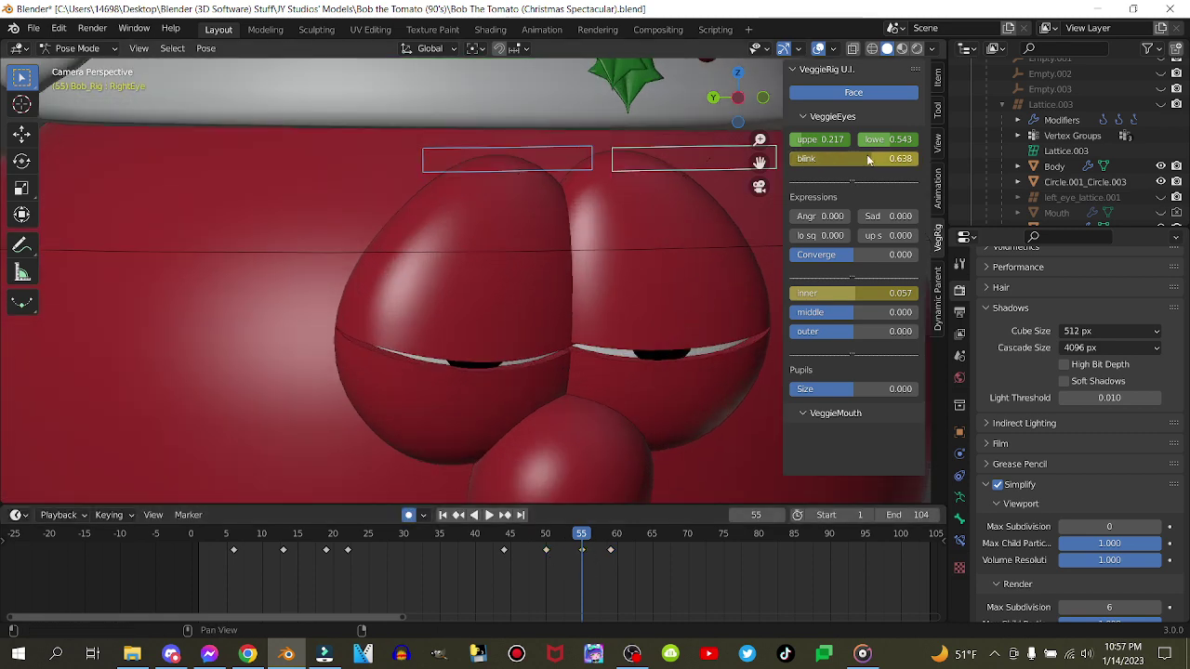
pyautogui.moveTo(868, 160)
pyautogui.mouseDown()
pyautogui.moveTo(883, 160)
pyautogui.moveTo(870, 160)
pyautogui.mouseUp()
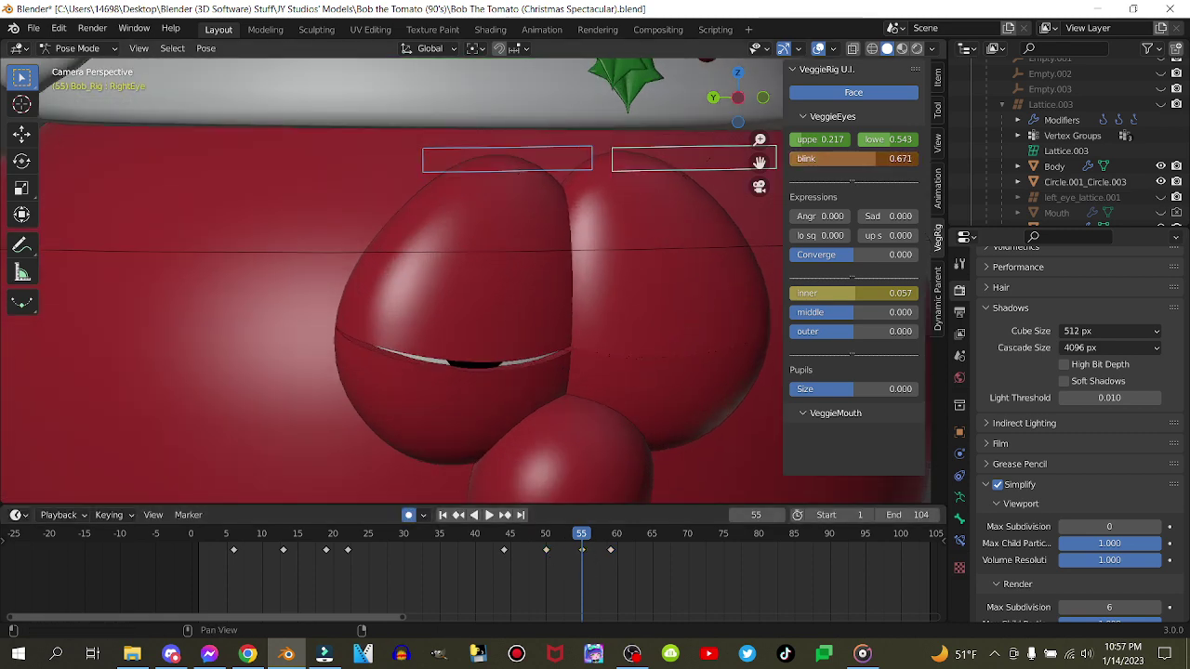
pyautogui.keyDown('shift'); pyautogui.click(591, 155); pyautogui.keyUp('shift')
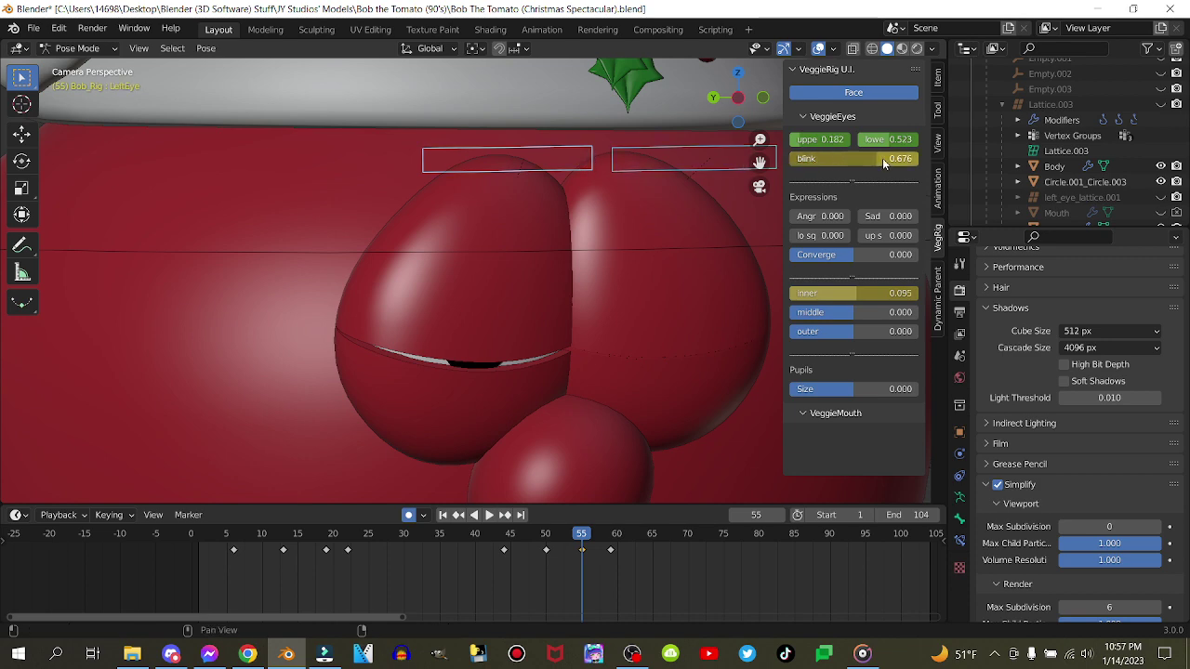
pyautogui.moveTo(884, 160); pyautogui.dragTo(888, 159)
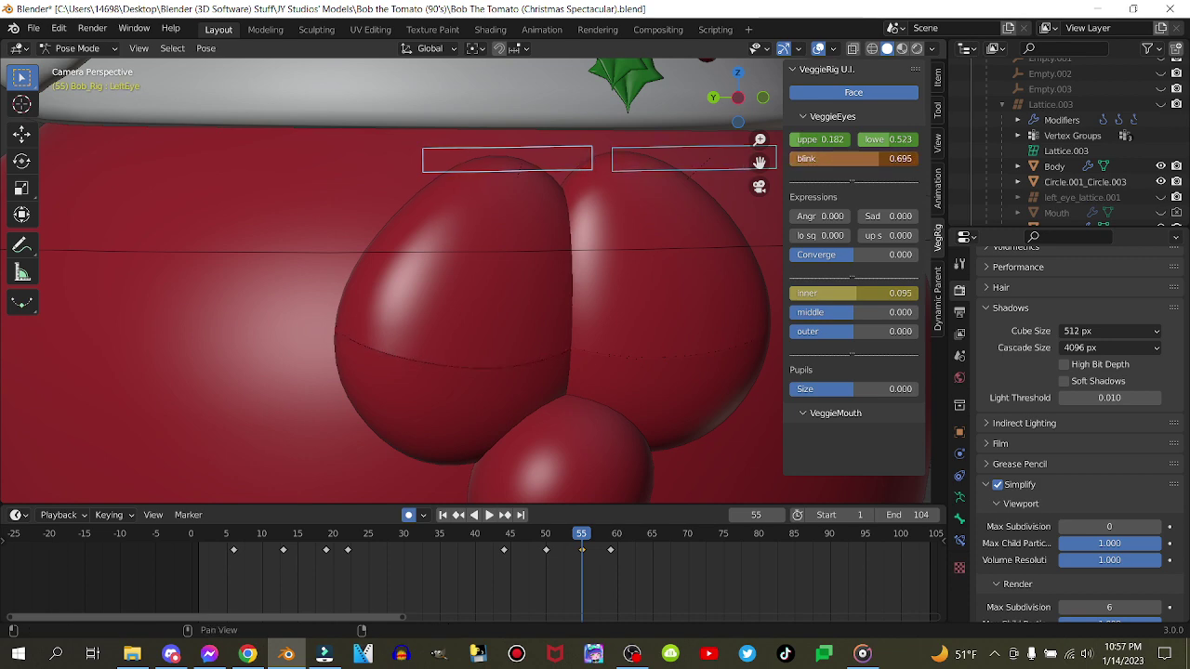
pyautogui.scroll(-6, 642, 302)
# Play the blink from frame 43, duplicate the frame 55 eye keyframes onto frame 50, and play the animation again
pyautogui.click(499, 540)
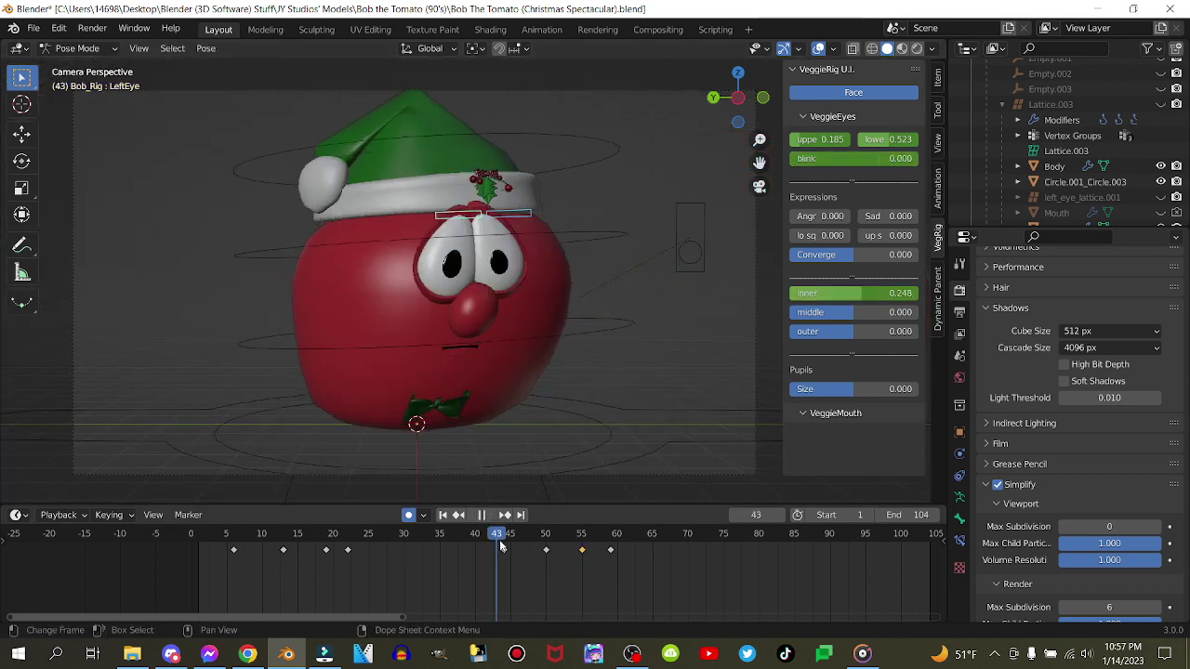
pyautogui.press('space')
pyautogui.press('space')
pyautogui.click(545, 549)
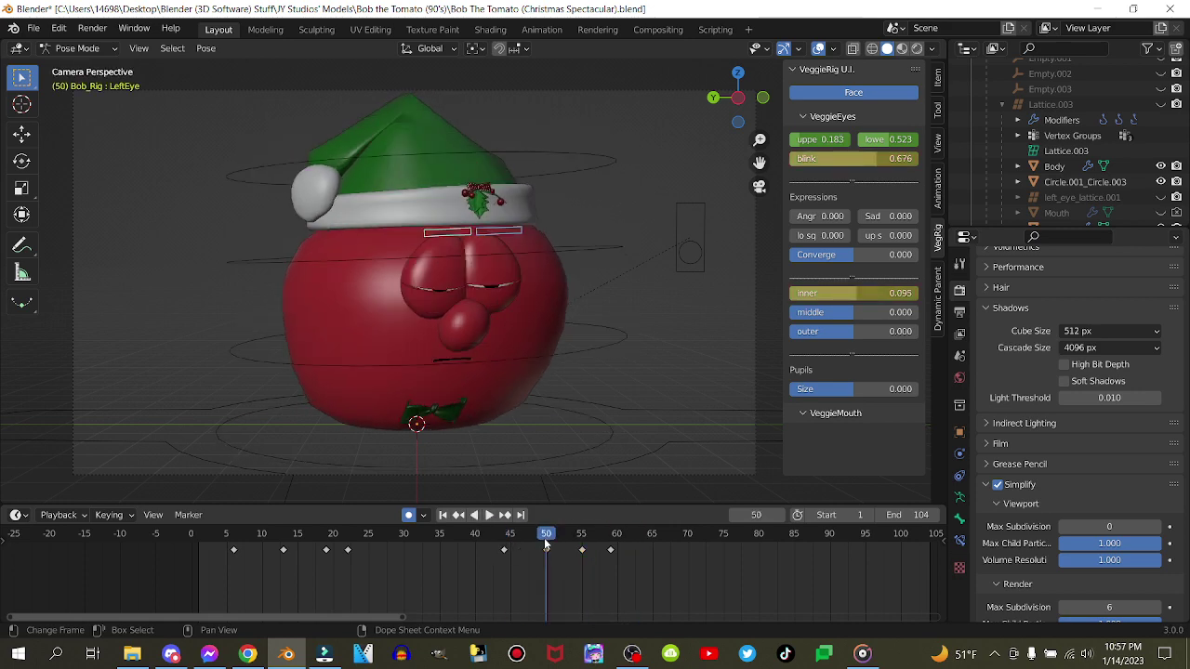
pyautogui.hotkey('shift', 'd')
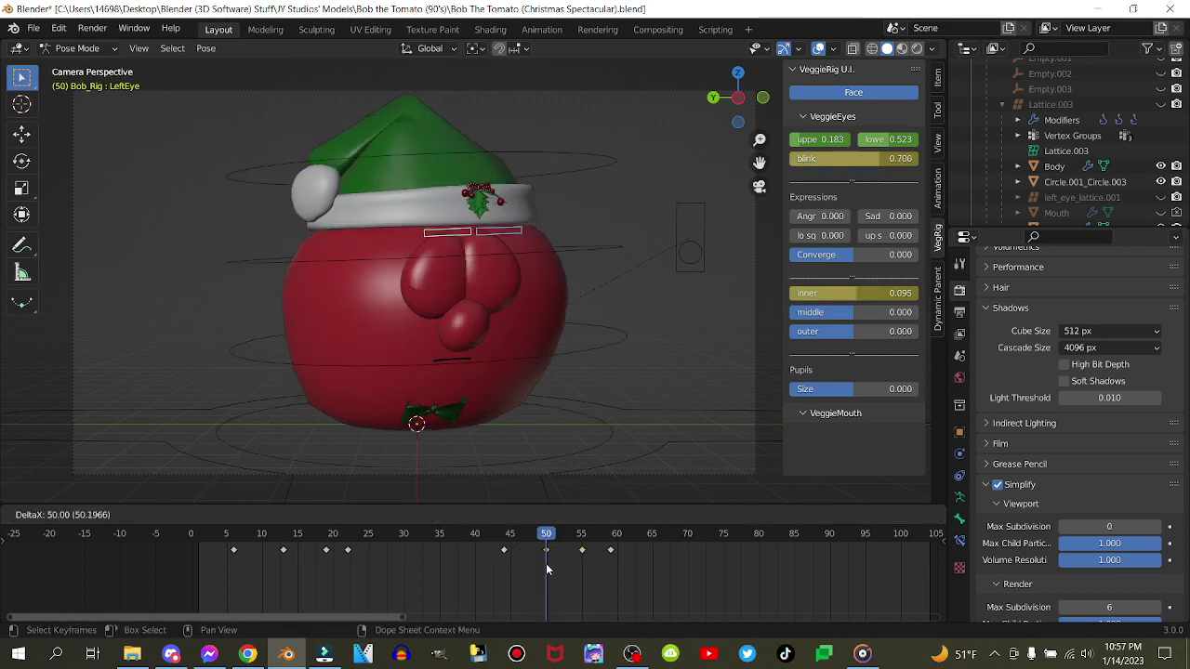
pyautogui.click(546, 569)
pyautogui.press('space')
pyautogui.press('space')
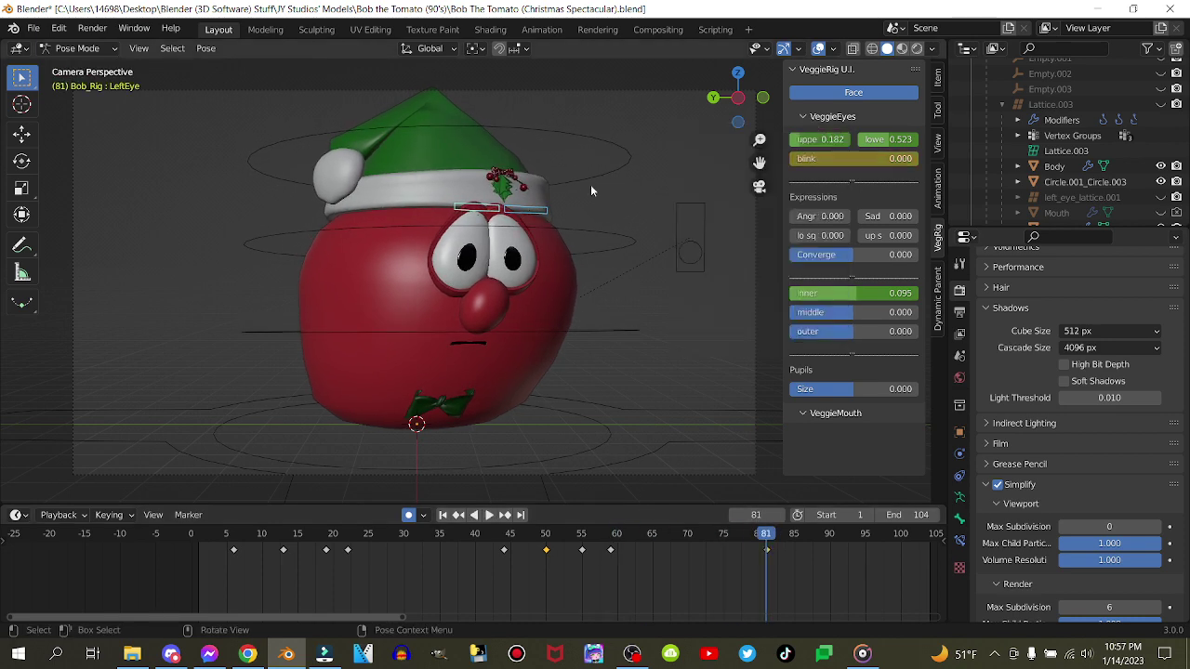
# Add RightEye to the bone selection and keyframe its blink value at frame 81
pyautogui.keyDown('shift'); pyautogui.click(520, 214); pyautogui.keyUp('shift')
pyautogui.rightClick(834, 167)
pyautogui.rightClick(863, 161)
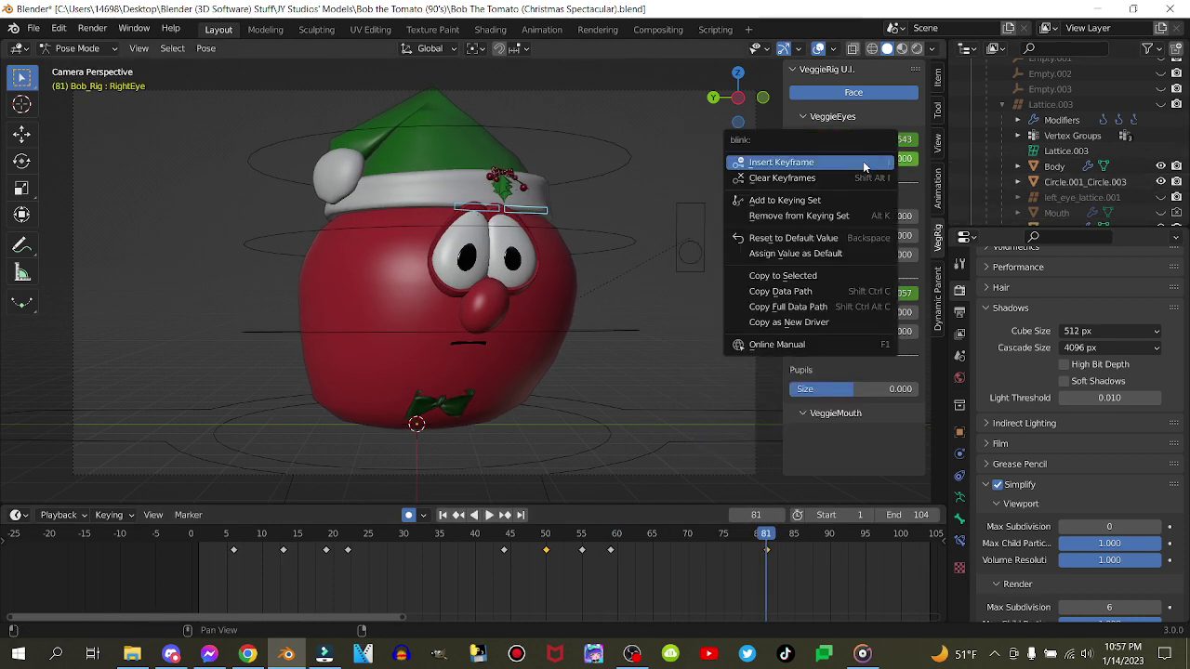
pyautogui.click(863, 162)
# Duplicate the frame 81 eye keyframe onto frame 91
pyautogui.scroll(6, 536, 576)
pyautogui.moveTo(811, 555); pyautogui.dragTo(518, 566, button='middle')
pyautogui.scroll(12, 516, 564)
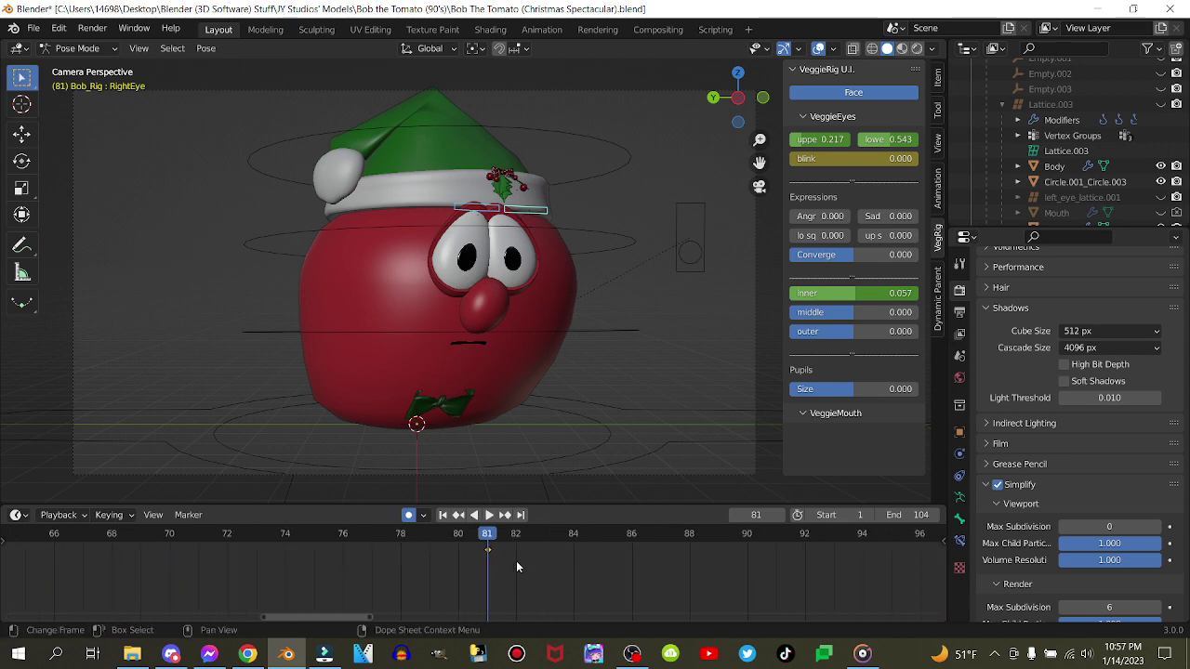
pyautogui.hotkey('shift', 'd')
pyautogui.click(795, 570)
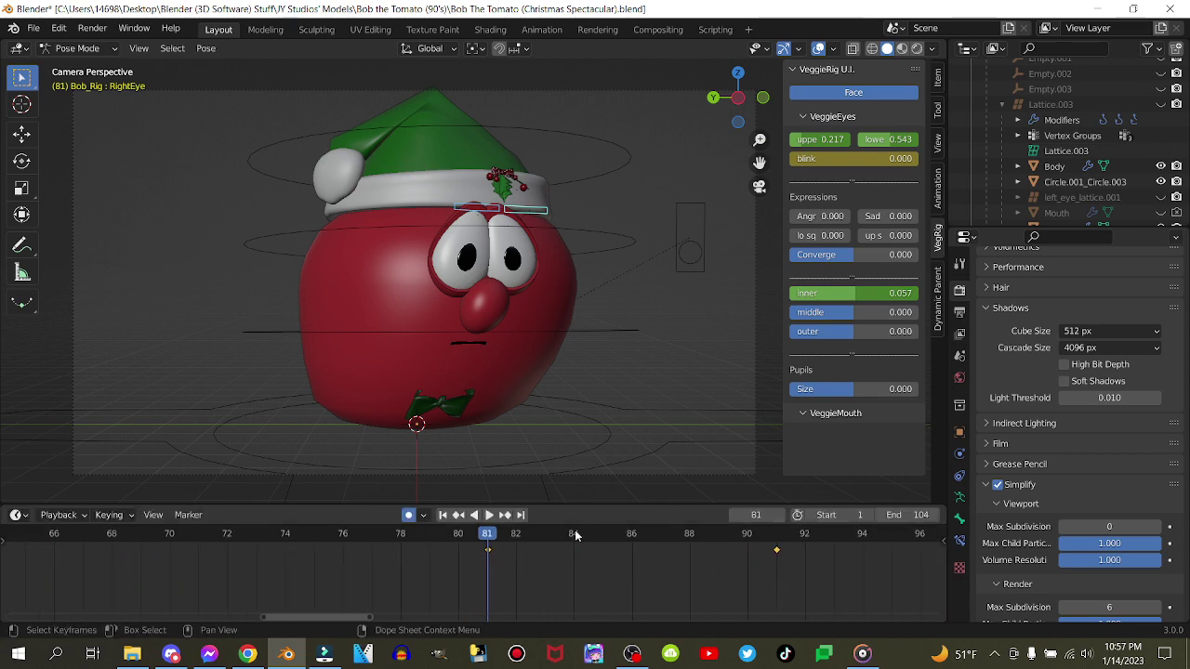
# At frame 83, close both eyes by raising blink on RightEye and setting it to about 0.695 on LeftEye
pyautogui.press('Right')
pyautogui.press('Right')
pyautogui.scroll(9, 537, 276)
pyautogui.keyDown('shift'); pyautogui.moveTo(555, 210); pyautogui.dragTo(526, 322, button='middle'); pyautogui.keyUp('shift')
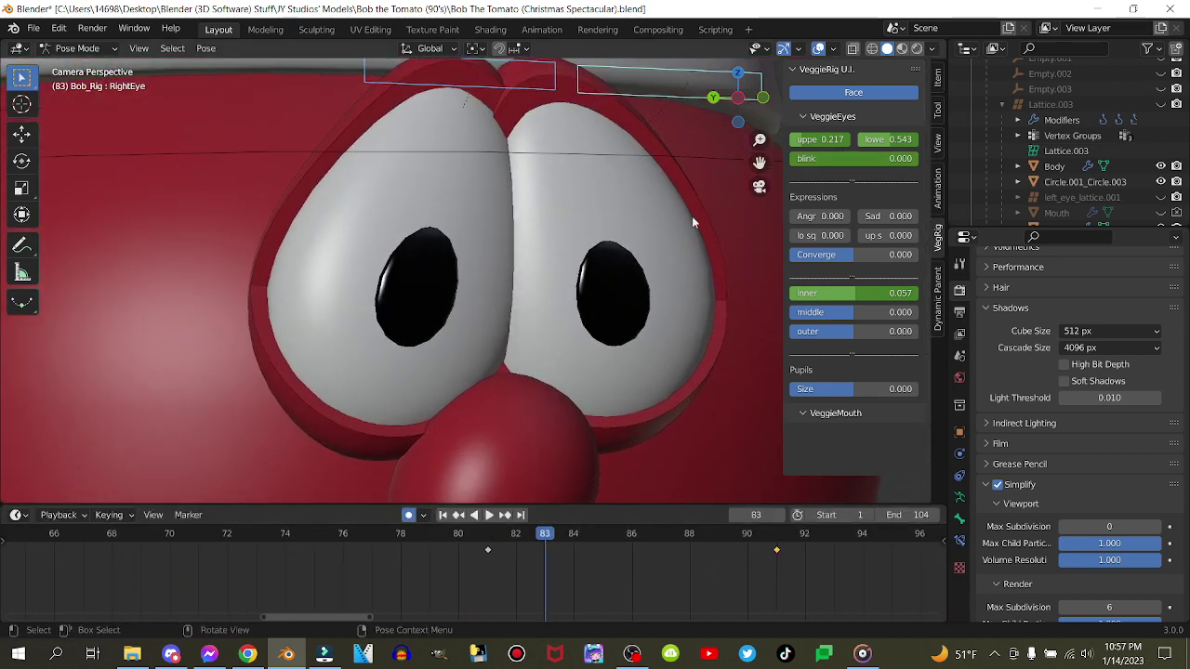
pyautogui.moveTo(818, 159); pyautogui.dragTo(904, 159)
pyautogui.click(509, 88)
pyautogui.moveTo(824, 158); pyautogui.dragTo(878, 159)
pyautogui.scroll(-11, 636, 247)
pyautogui.scroll(2, 611, 361)
pyautogui.moveTo(609, 401)
pyautogui.keyDown('shift'); pyautogui.mouseDown(button='middle')
pyautogui.moveTo(610, 331)
pyautogui.moveTo(603, 381)
pyautogui.mouseUp(button='middle'); pyautogui.keyUp('shift')
pyautogui.scroll(-20, 539, 559)
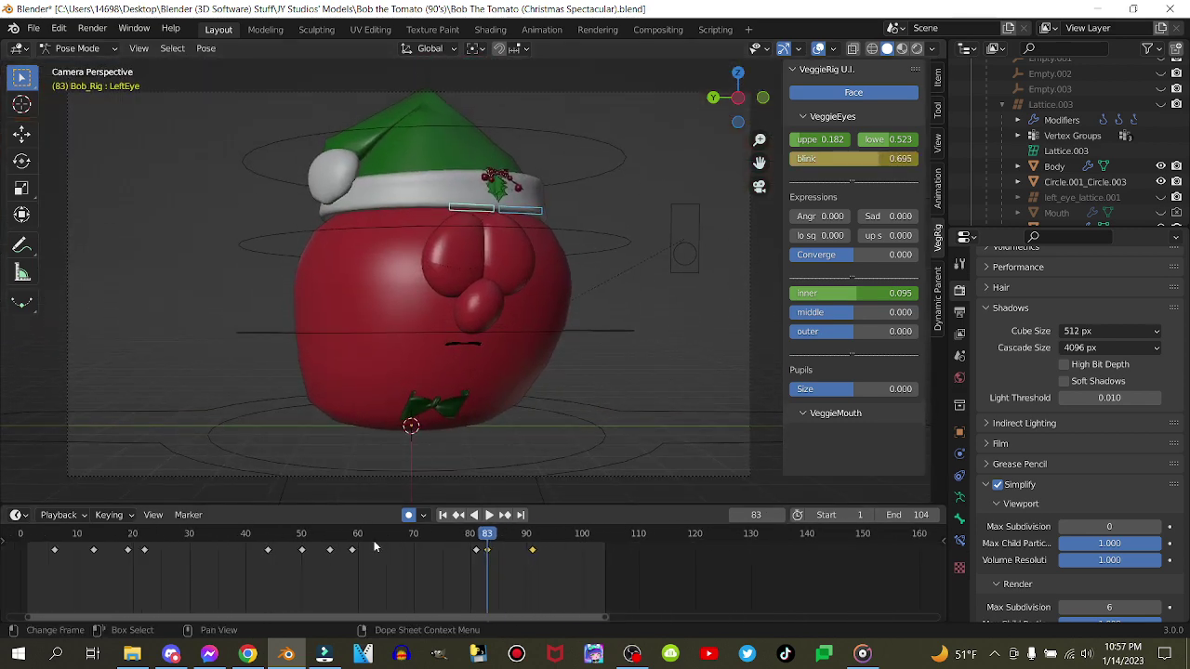
# Play the animation from the start and insert a Location, Rotation & Scale keyframe for both eye bones at frame 6
pyautogui.click(441, 516)
pyautogui.moveTo(327, 578); pyautogui.dragTo(401, 591, button='middle')
pyautogui.scroll(4, 404, 591)
pyautogui.press('space')
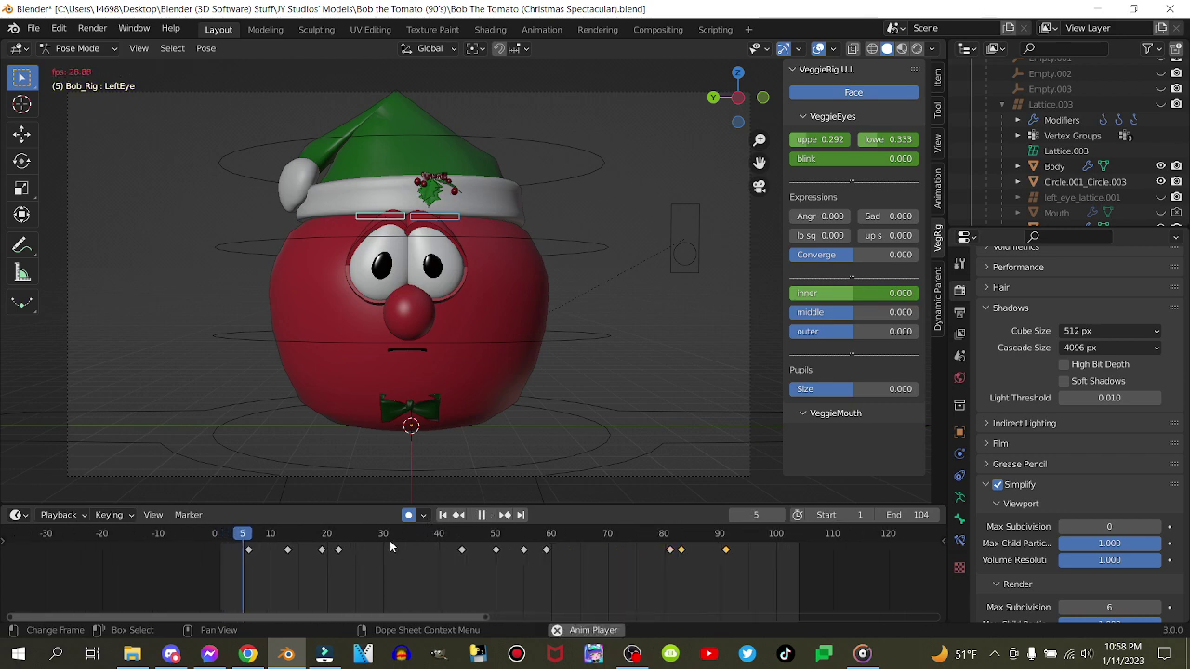
pyautogui.press('space')
pyautogui.press('Down')
pyautogui.press('i')
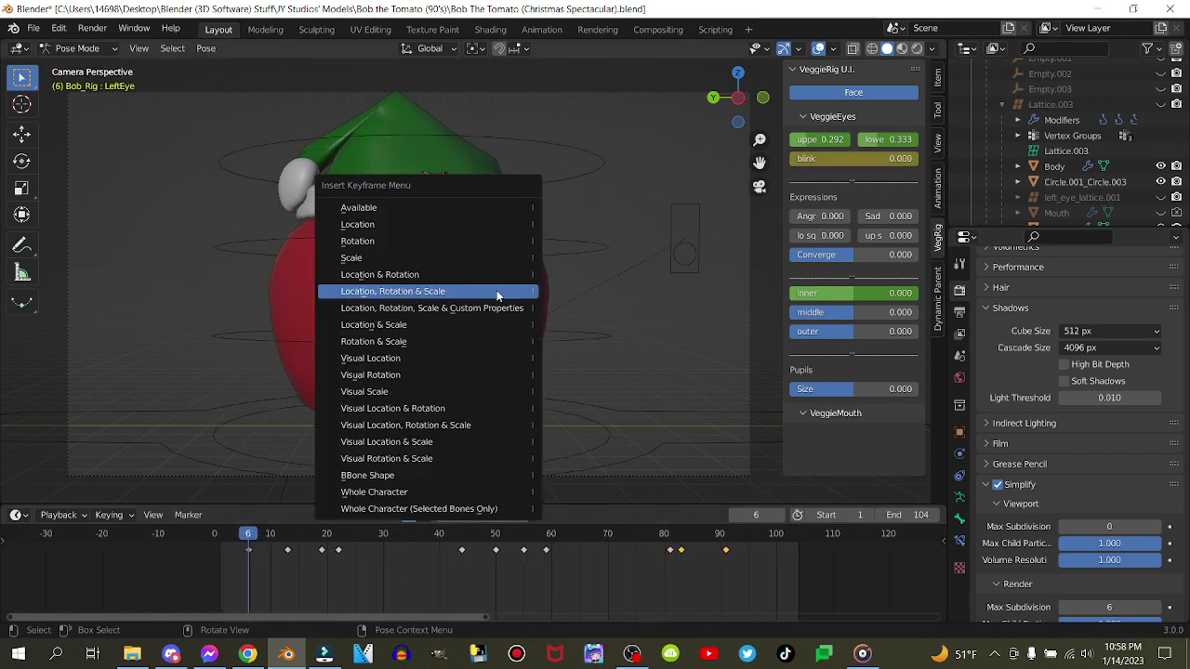
pyautogui.click(496, 291)
# Lower both eye bones along Z at frame 13 and insert a keyframe for them at frame 19
pyautogui.click(289, 534)
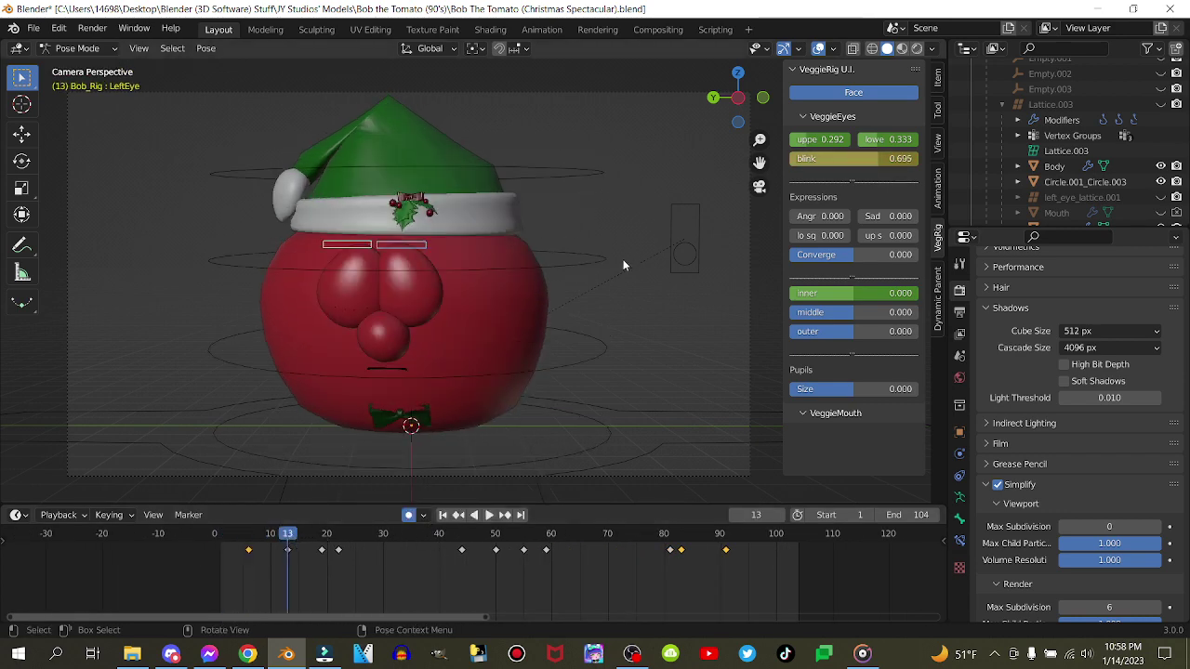
pyautogui.press('g')
pyautogui.press('z')
pyautogui.click(608, 286)
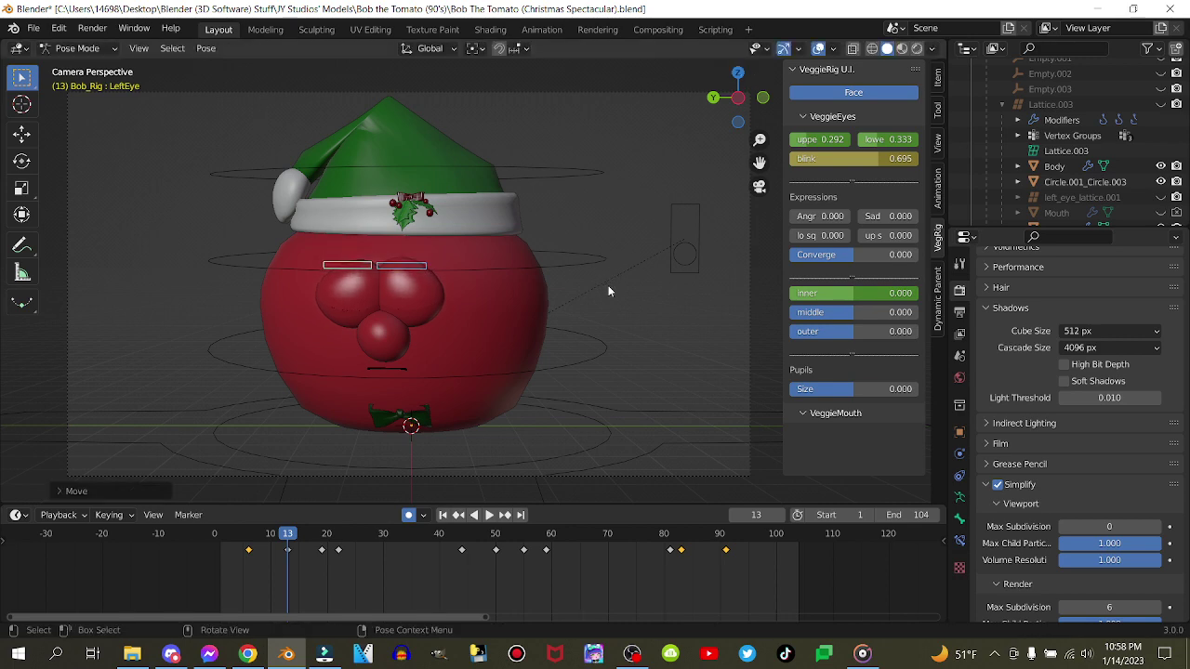
pyautogui.click(505, 516)
pyautogui.press('i')
pyautogui.click(575, 193)
# Raise both eye bones slightly at frame 22 and play the animation onward
pyautogui.click(505, 515)
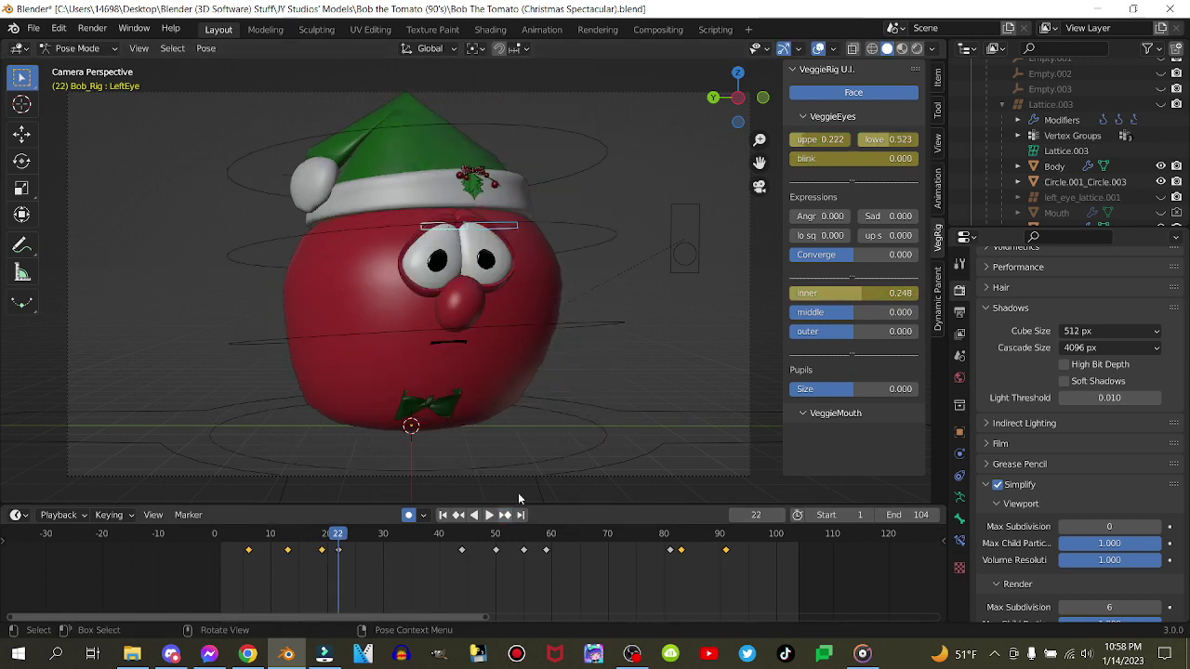
pyautogui.press('g')
pyautogui.click(584, 385)
pyautogui.press('space')
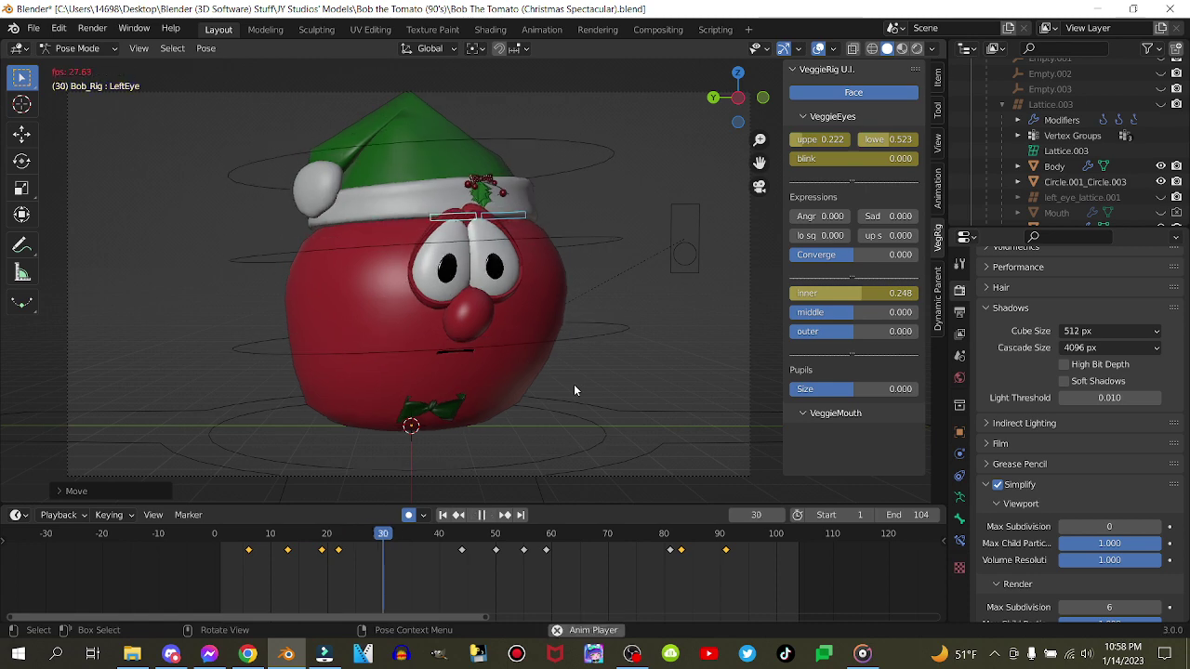
pyautogui.press('space')
# Insert a transform keyframe for both eye bones at frame 44
pyautogui.press('space')
pyautogui.press('space')
pyautogui.press('Left')
pyautogui.press('Left')
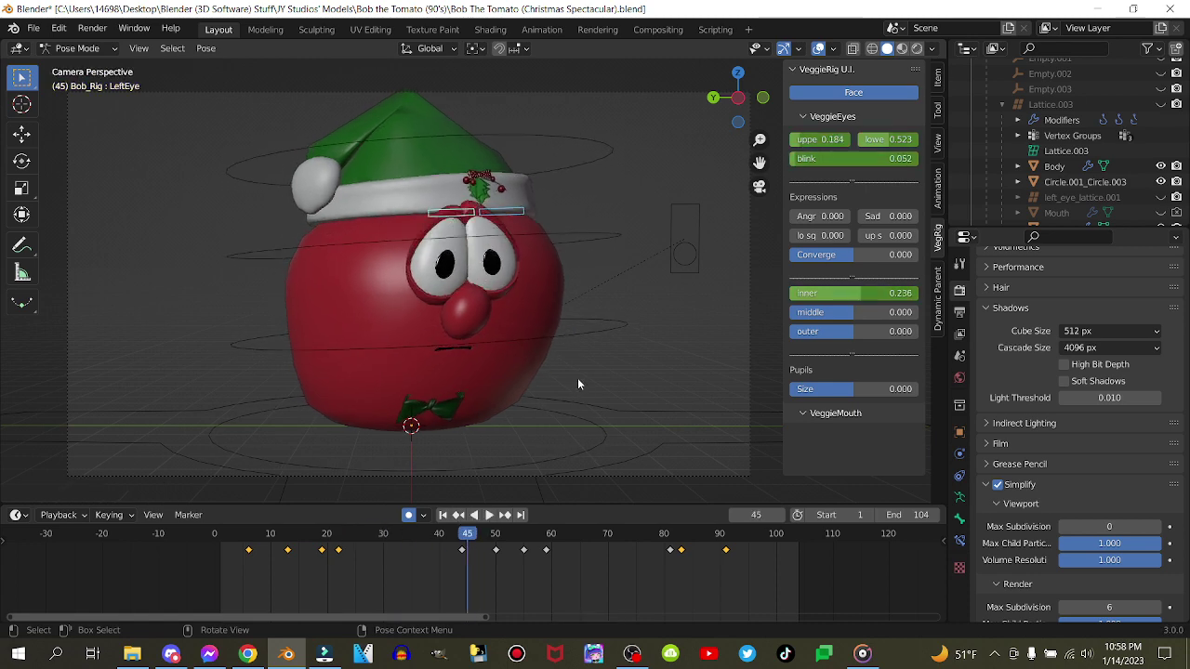
pyautogui.press('Left')
pyautogui.press('i')
pyautogui.click(568, 353)
# Lower both eye bones for the closed eyes at frame 50 and adjust their position at frame 55
pyautogui.press('space')
pyautogui.press('space')
pyautogui.press('Right')
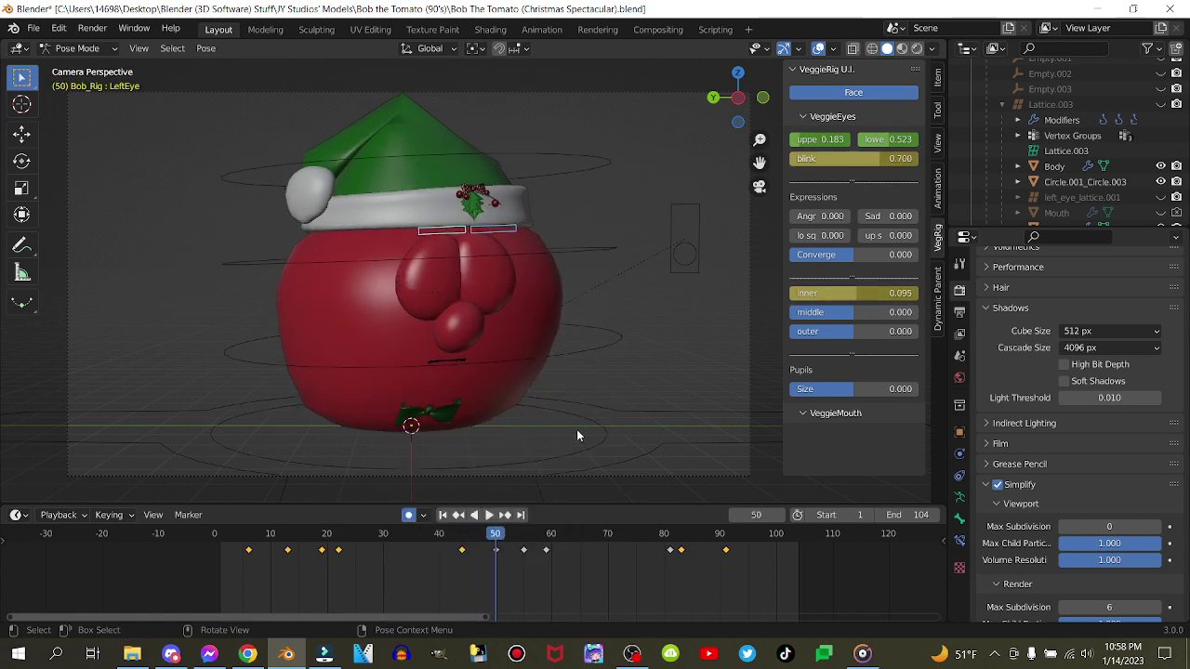
pyautogui.press('g')
pyautogui.click(601, 410)
pyautogui.press('space')
pyautogui.press('space')
pyautogui.press('Right')
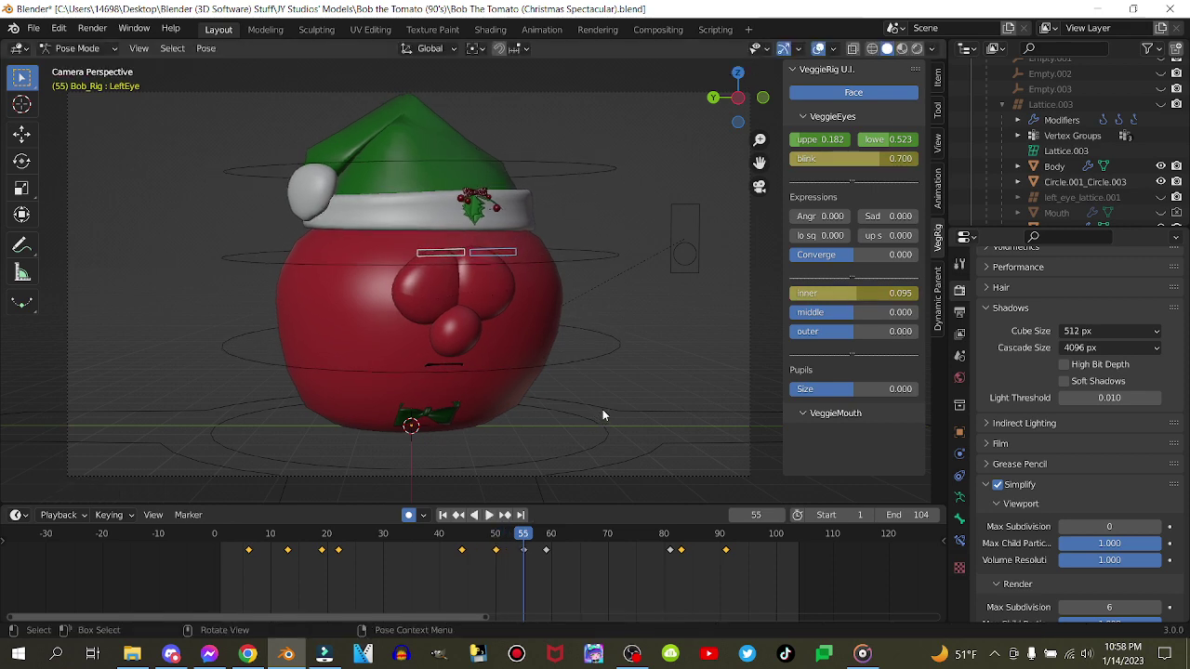
pyautogui.press('g')
pyautogui.click(608, 403)
# Raise both eye bones at frame 59 for the reopened eyes and play the animation onward
pyautogui.press('Right')
pyautogui.press('Right')
pyautogui.press('Right')
pyautogui.press('Right')
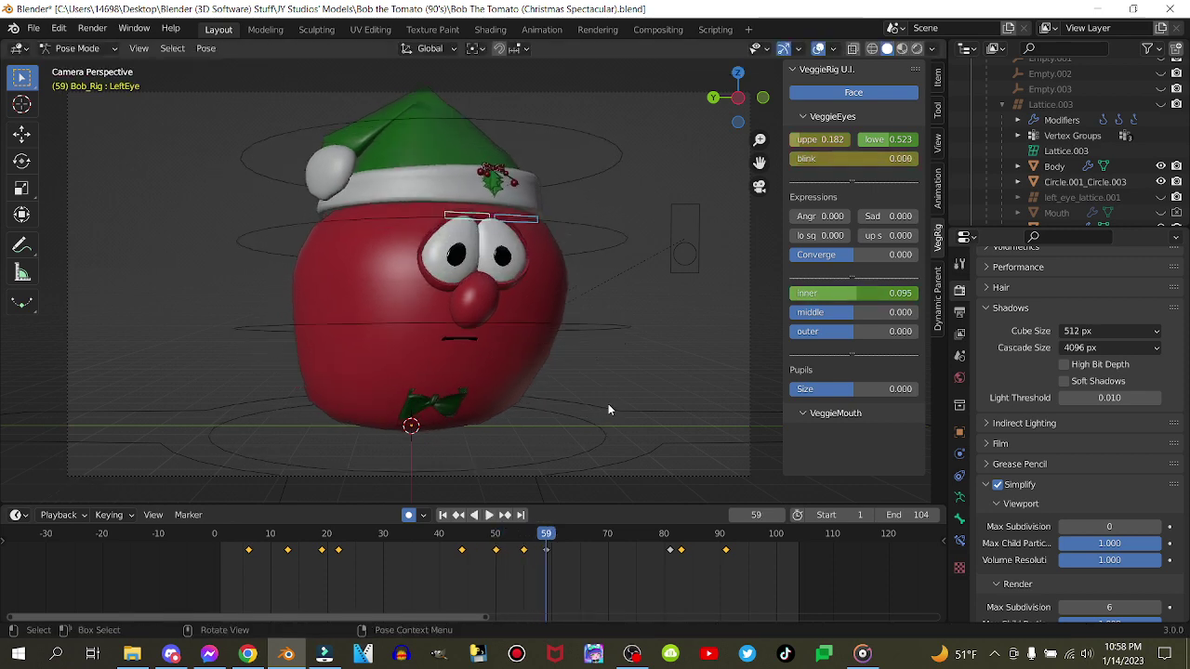
pyautogui.press('g')
pyautogui.click(656, 369)
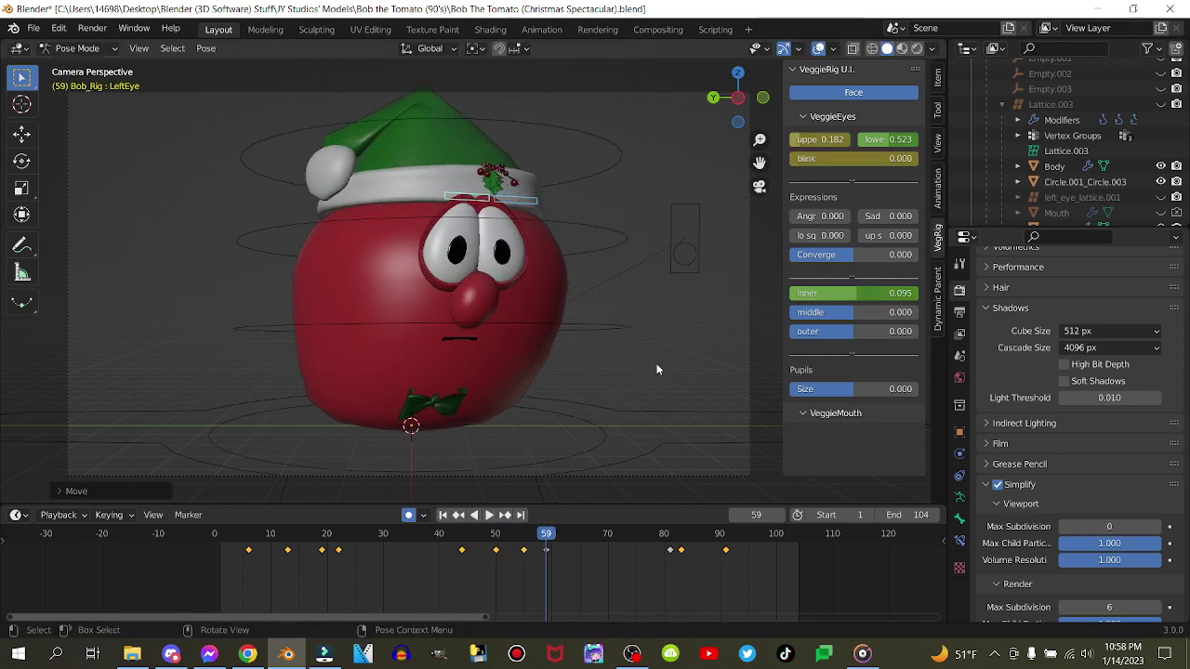
pyautogui.press('space')
pyautogui.press('space')
# Insert transform keyframes for both eye bones at frames 81 and 91
pyautogui.press('Right')
pyautogui.press('Right')
pyautogui.press('Right')
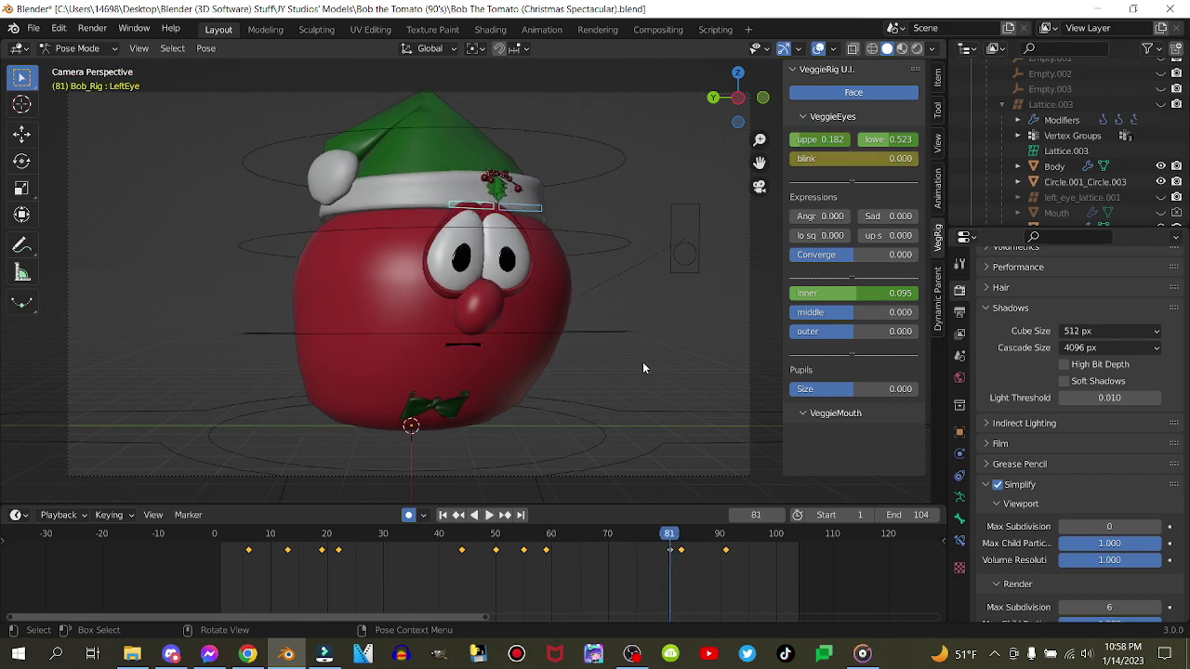
pyautogui.press('i')
pyautogui.click(632, 350)
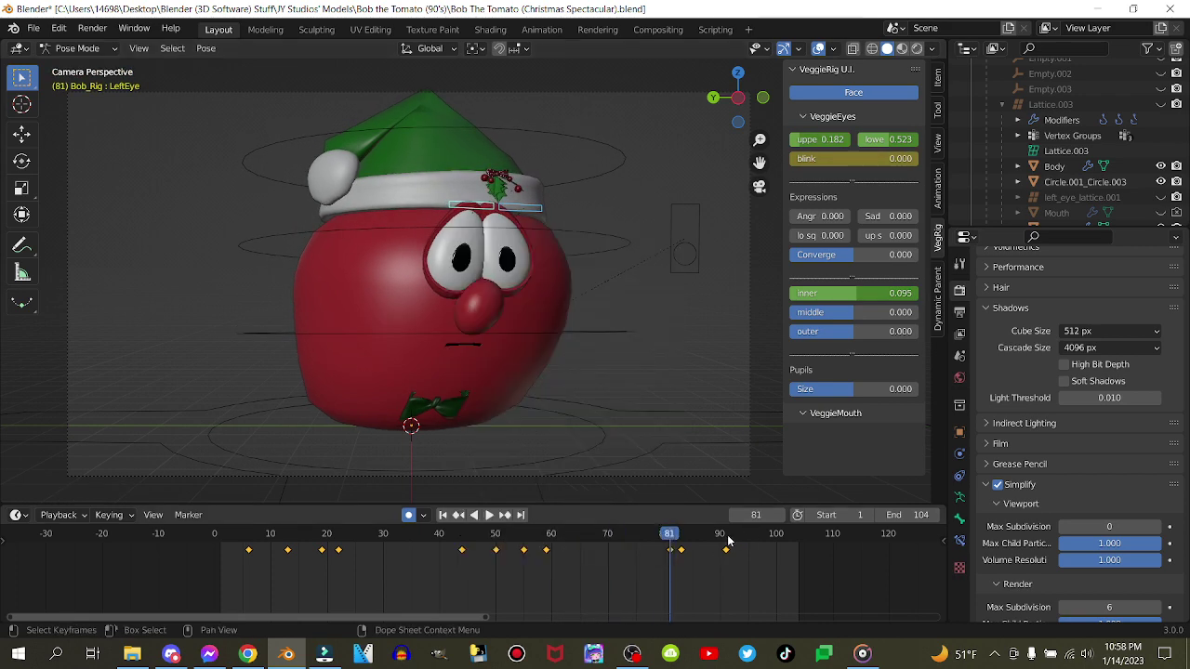
pyautogui.click(727, 536)
pyautogui.press('i')
pyautogui.click(698, 324)
# Lower both eye bones along Z at frame 83 for the final blink
pyautogui.click(683, 530)
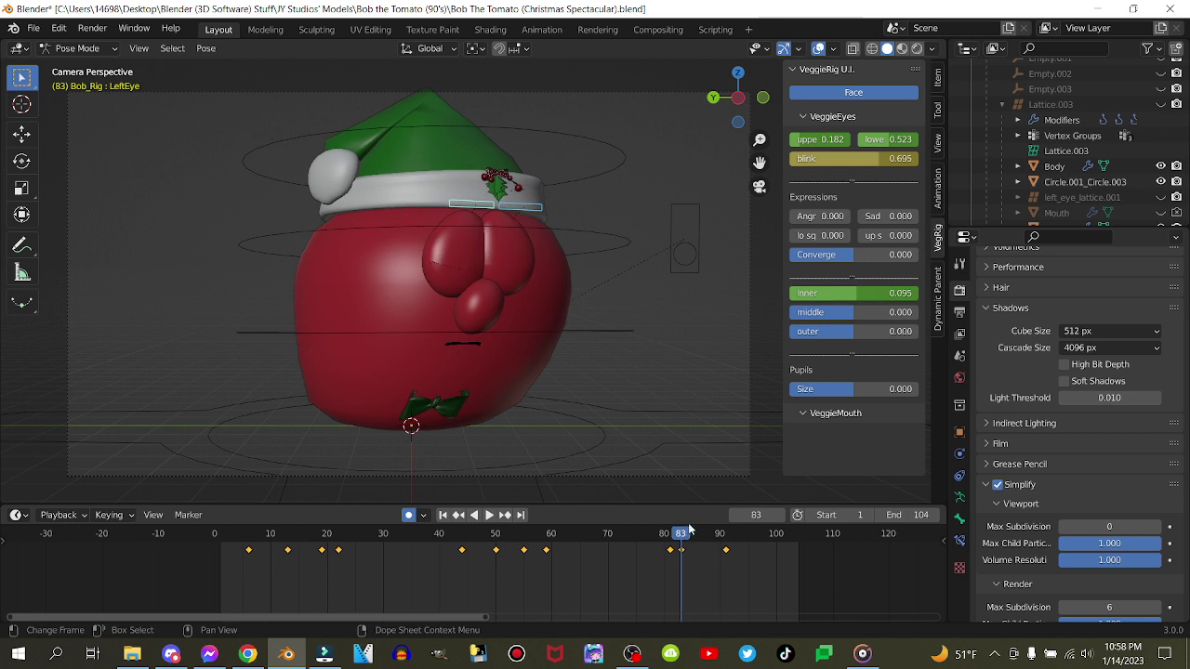
pyautogui.press('g')
pyautogui.press('z')
pyautogui.click(659, 414)
# Set the handle type of the selected eye keyframes to Vector and play back the animation
pyautogui.scroll(-5, 558, 569)
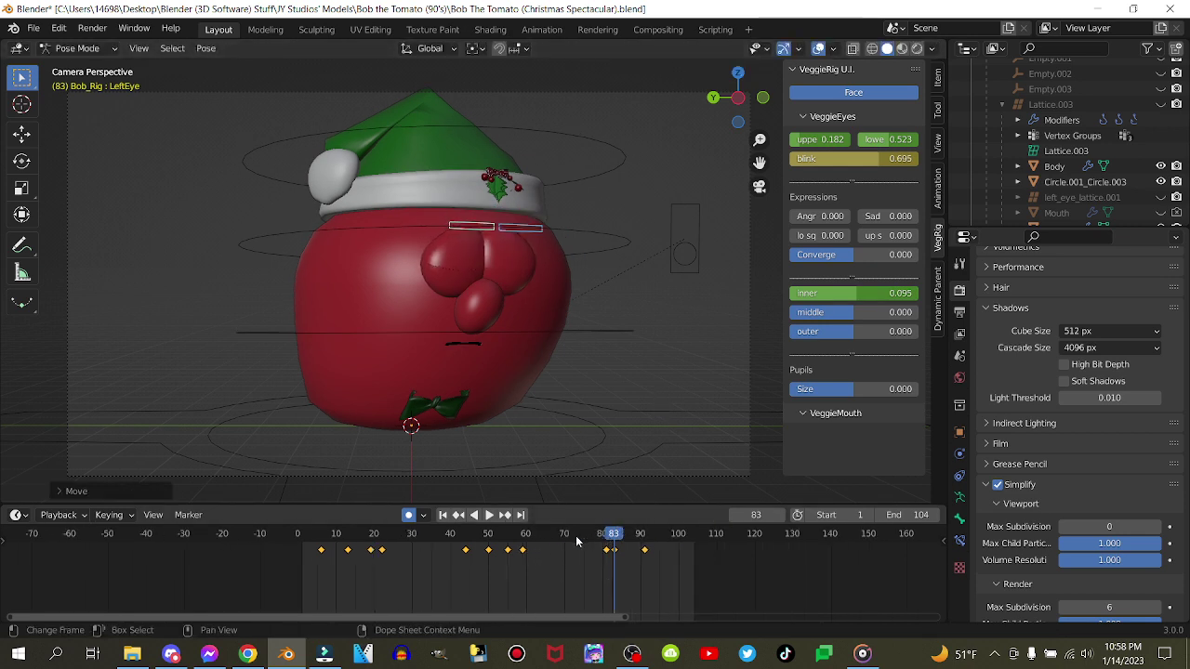
pyautogui.rightClick(576, 541)
pyautogui.moveTo(567, 498)
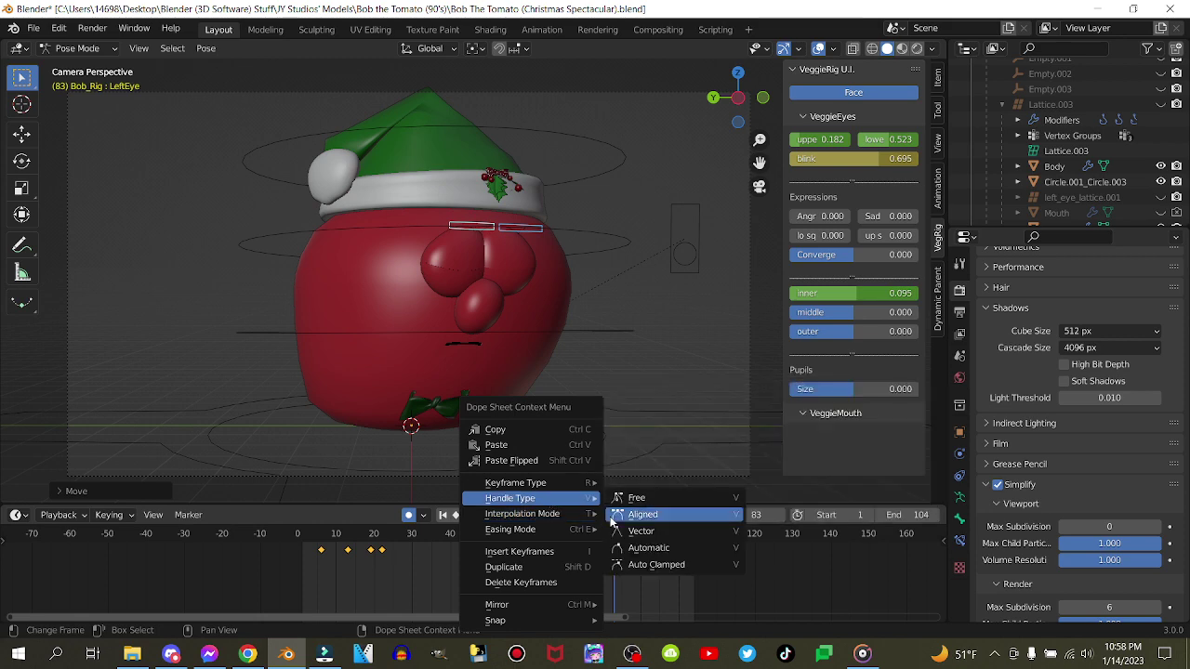
pyautogui.click(641, 531)
pyautogui.press('space')
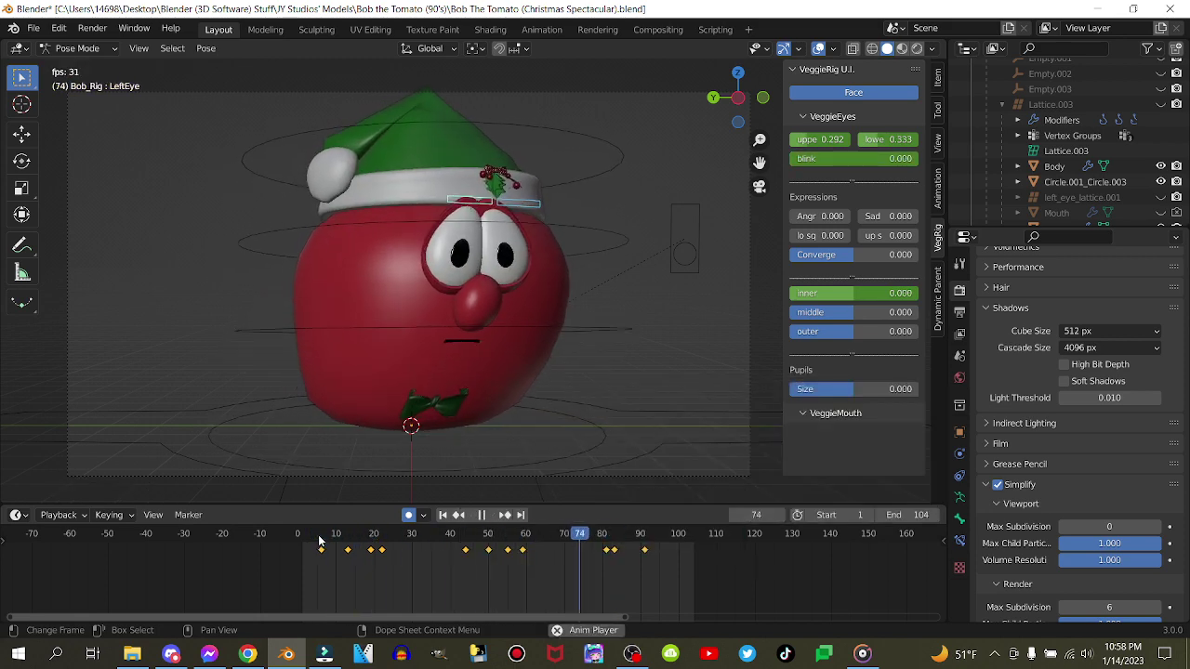
pyautogui.press('space')
# At frame 6, switch to Object Mode, select the eyeballs and set the transform pivot point to Individual Origins
pyautogui.moveTo(582, 547)
pyautogui.mouseDown(button='middle')
pyautogui.moveTo(483, 566)
pyautogui.moveTo(573, 567)
pyautogui.mouseUp(button='middle')
pyautogui.scroll(7, 492, 568)
pyautogui.scroll(-2, 496, 555)
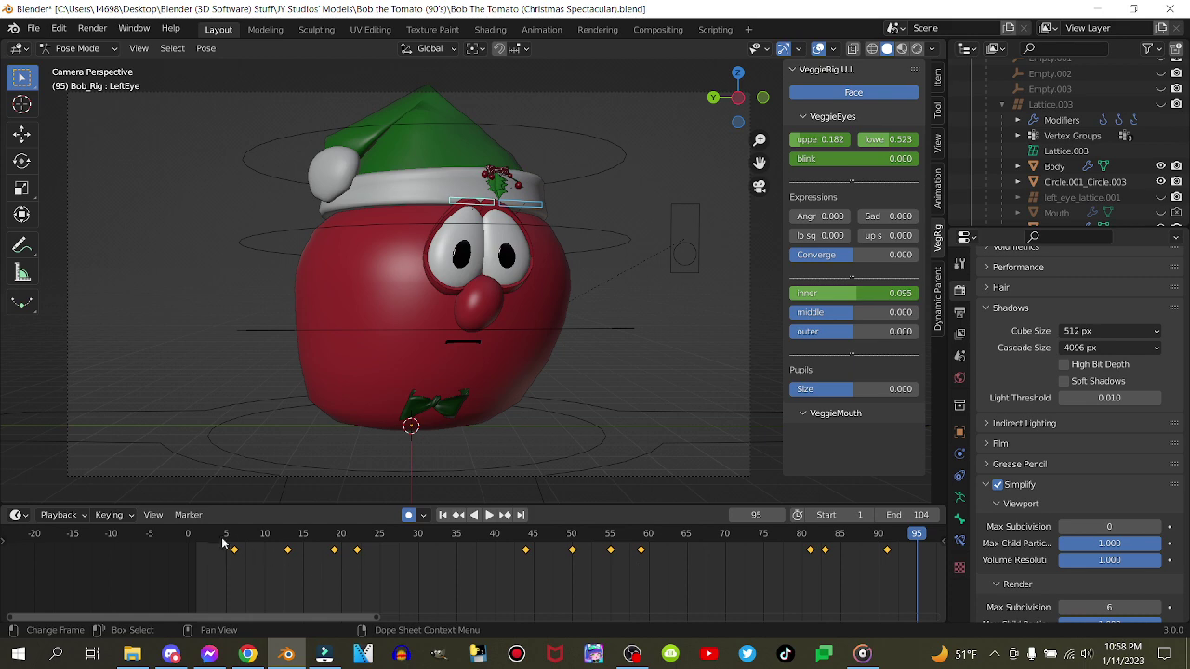
pyautogui.click(232, 534)
pyautogui.click(91, 49)
pyautogui.click(96, 66)
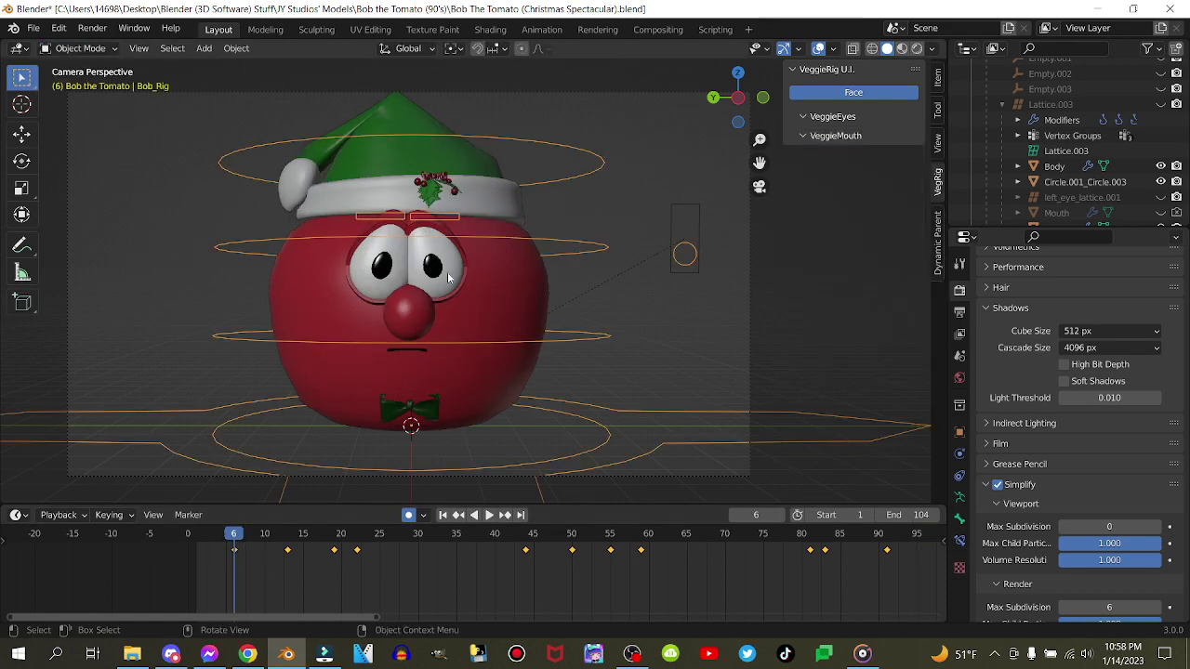
pyautogui.click(465, 223)
pyautogui.click(459, 48)
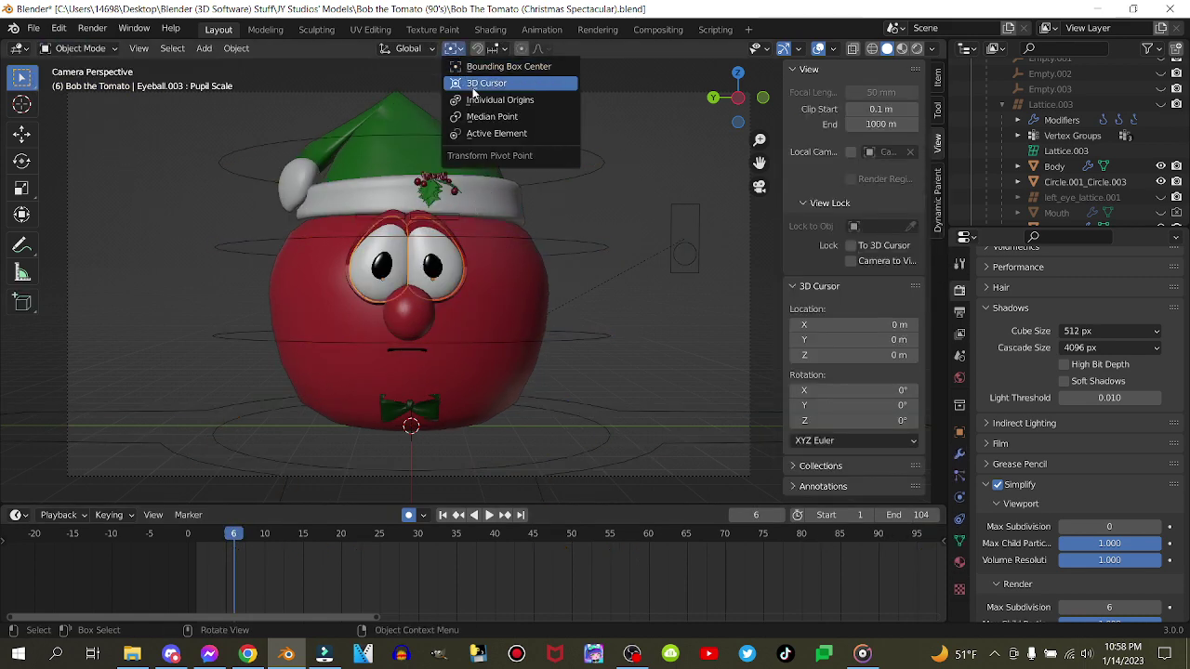
pyautogui.click(484, 80)
# Insert a Location, Rotation & Scale keyframe for the eyeballs at frame 19
pyautogui.press('space')
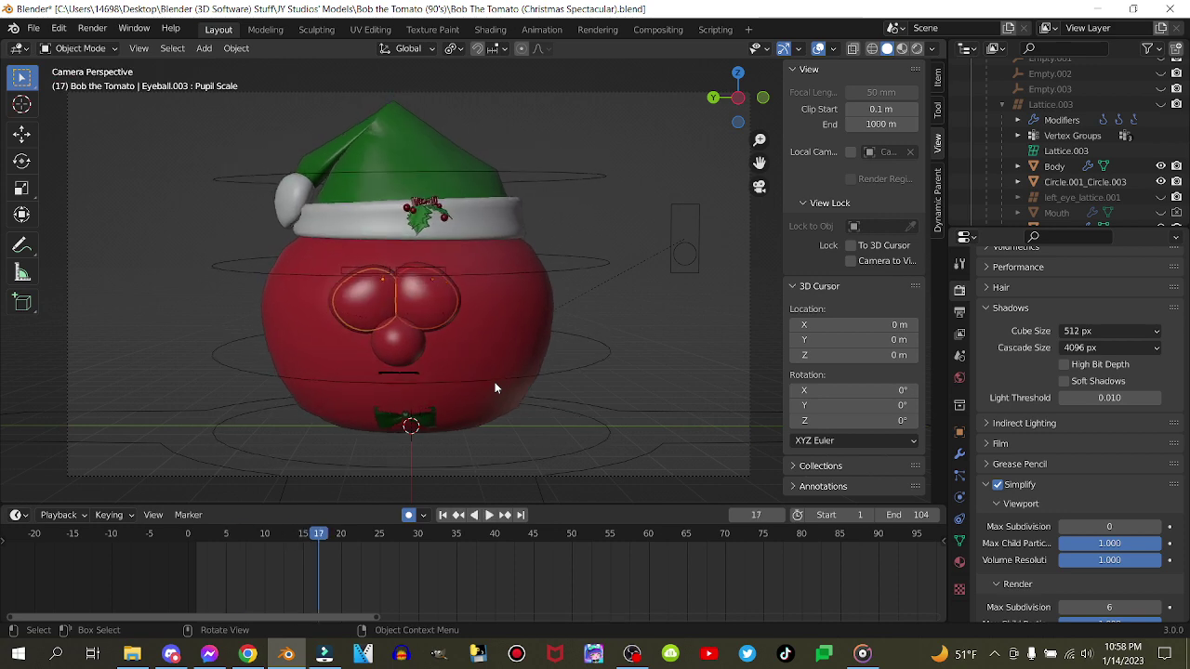
pyautogui.press('Left')
pyautogui.press('i')
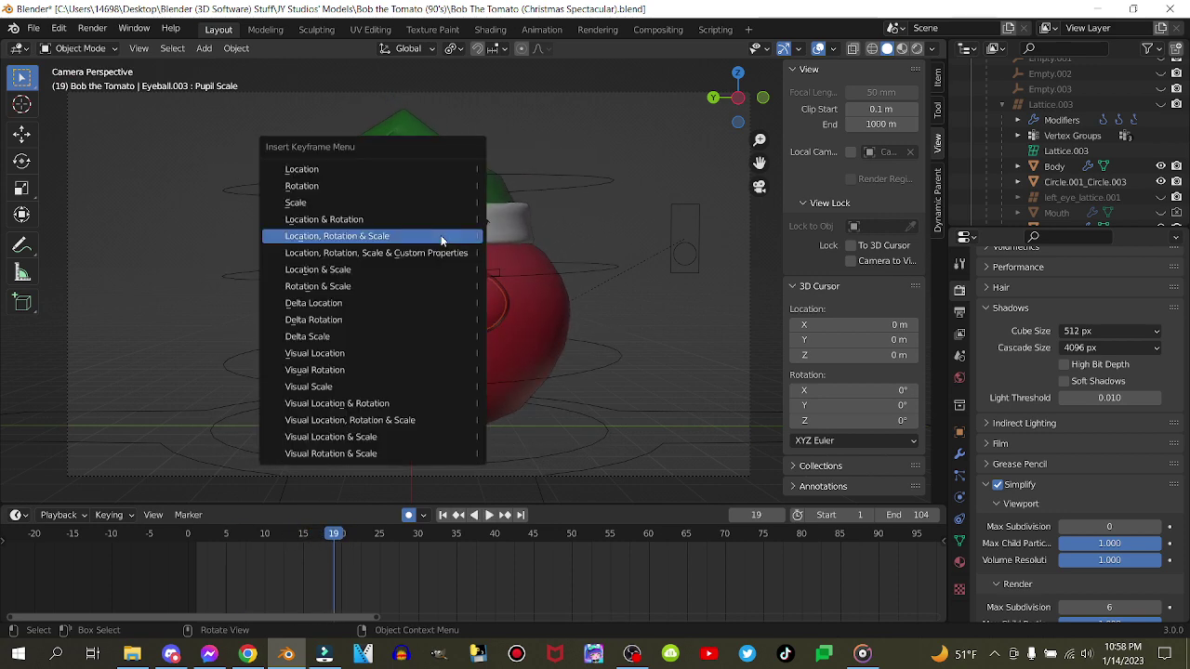
pyautogui.click(441, 238)
# At frame 22, trackball-rotate the eyeballs so the pupils look toward the head turn, and dismiss the notification
pyautogui.press('Right')
pyautogui.press('Right')
pyautogui.press('Right')
pyautogui.press('r')
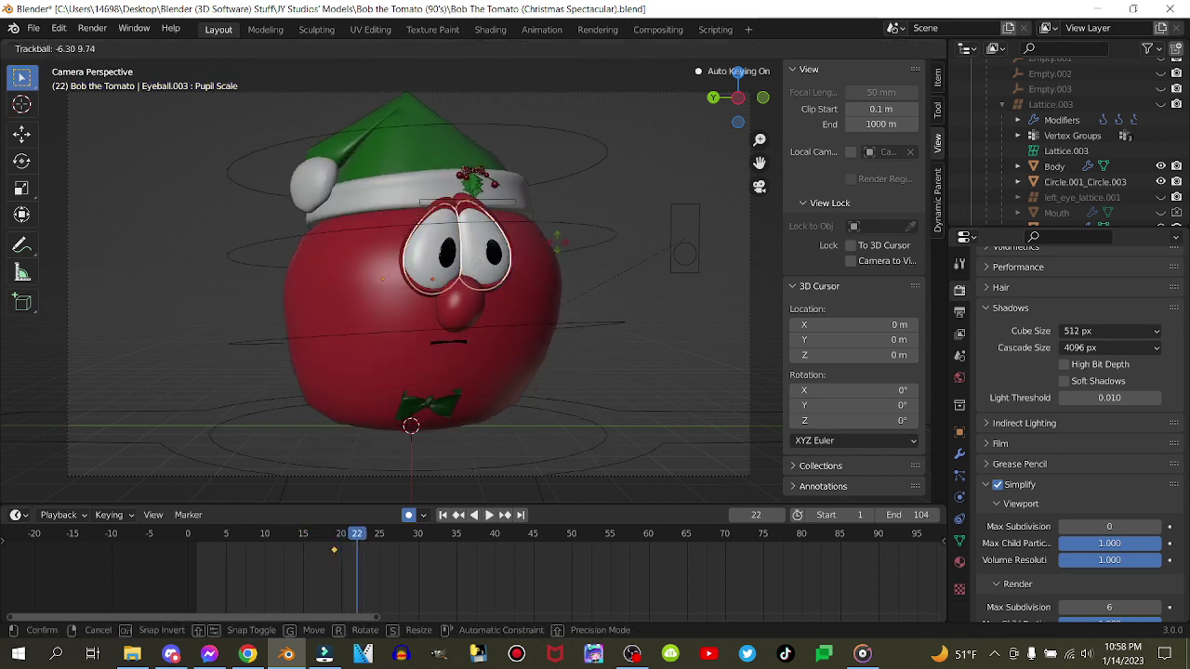
pyautogui.press('r')
pyautogui.click(589, 268)
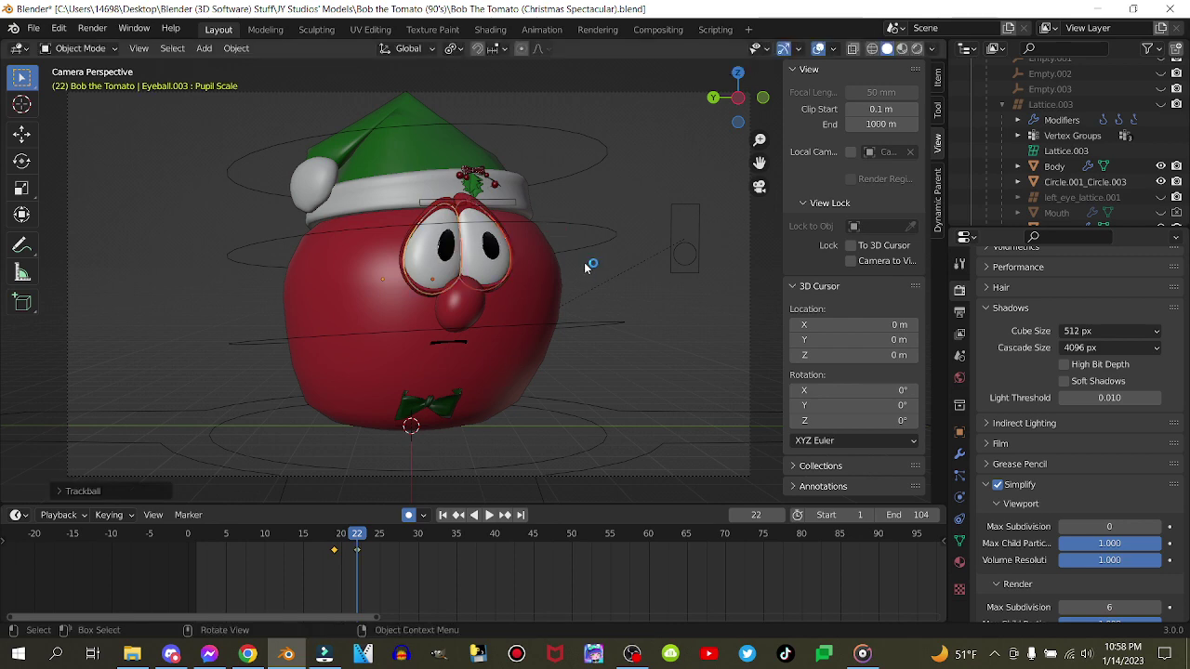
pyautogui.press('r')
pyautogui.press('r')
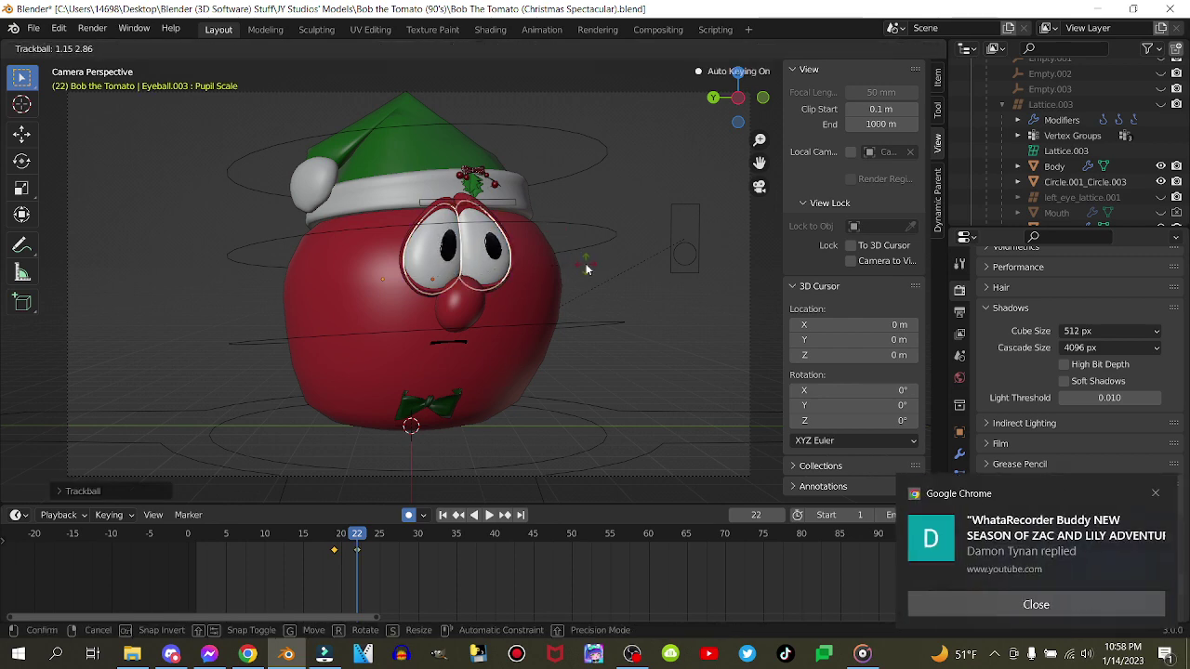
pyautogui.click(587, 268)
pyautogui.click(957, 602)
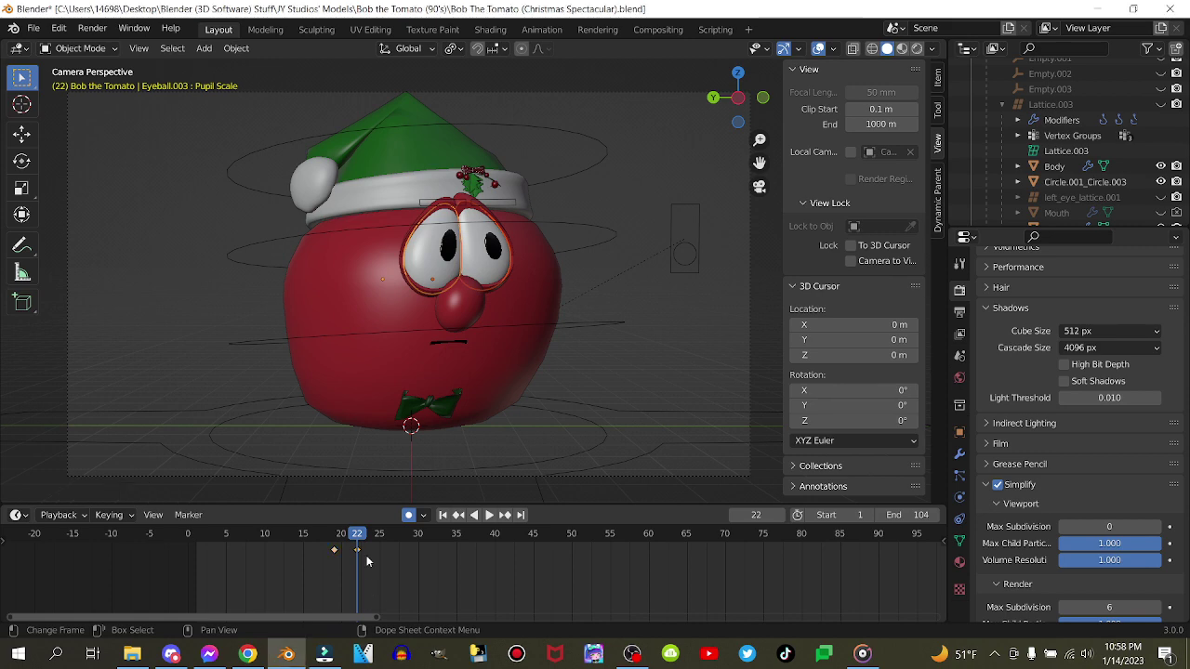
# Move the eyeballs' frame 22 keyframe to frame 20 and play the animation from frame 15
pyautogui.moveTo(357, 553); pyautogui.dragTo(341, 566)
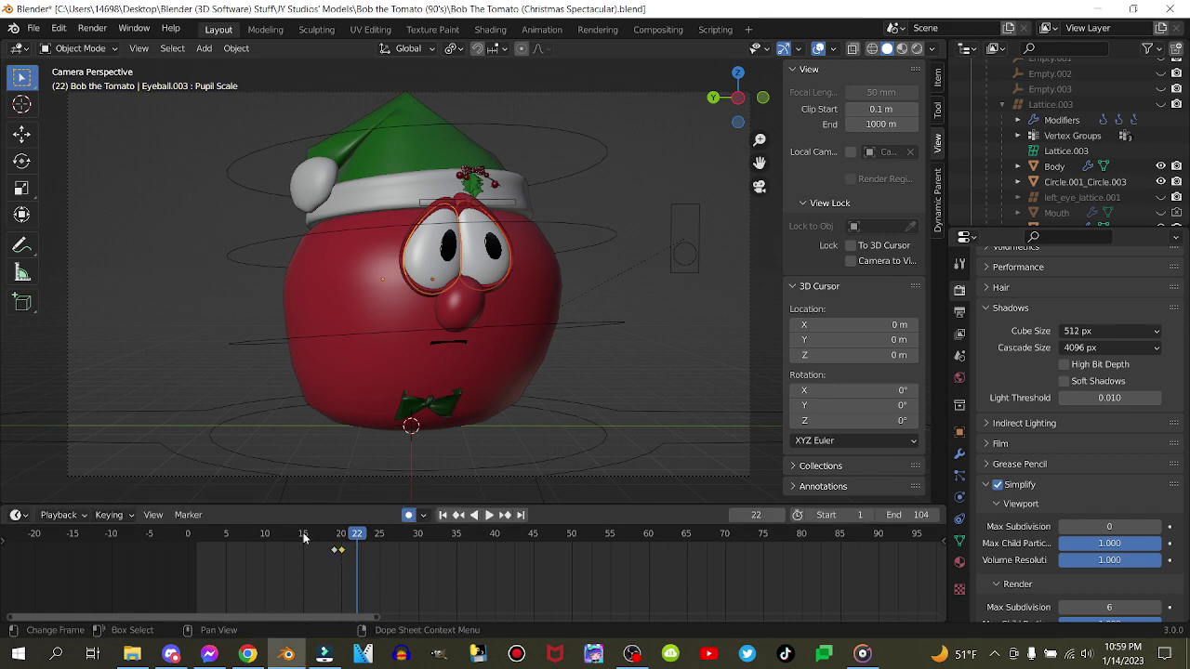
pyautogui.click(303, 537)
pyautogui.press('space')
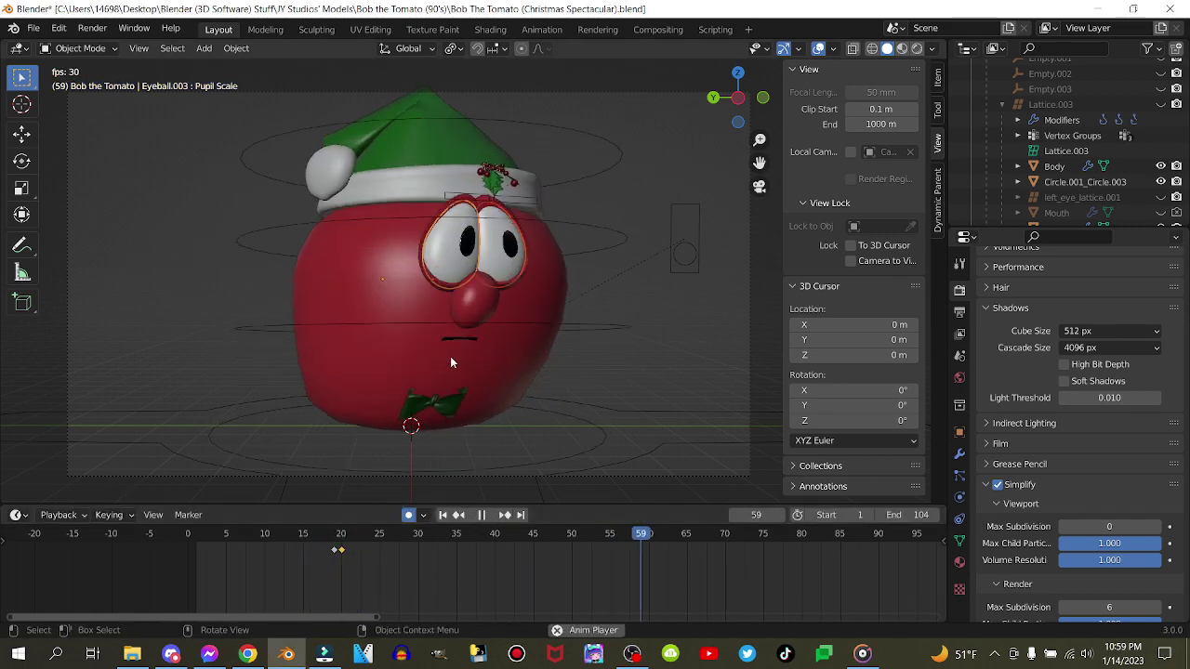
pyautogui.press('space')
# Unhide and select the Mouth object, go to frame 1 and bring up its shape keys
pyautogui.scroll(-5, 1078, 147)
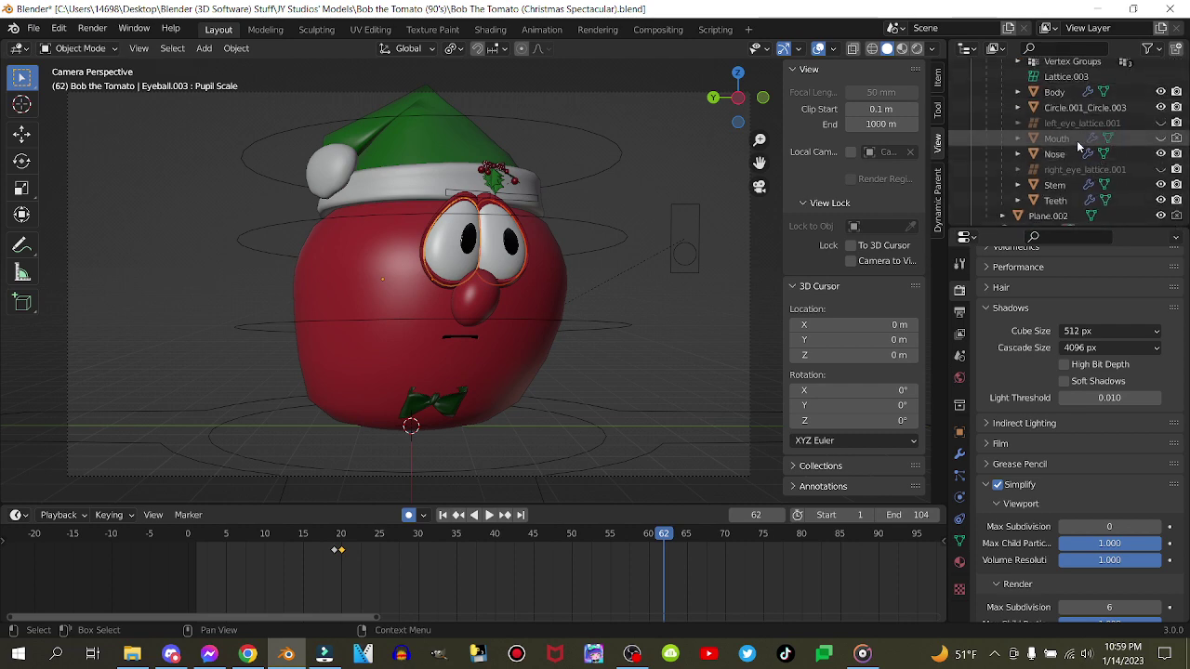
pyautogui.click(1077, 142)
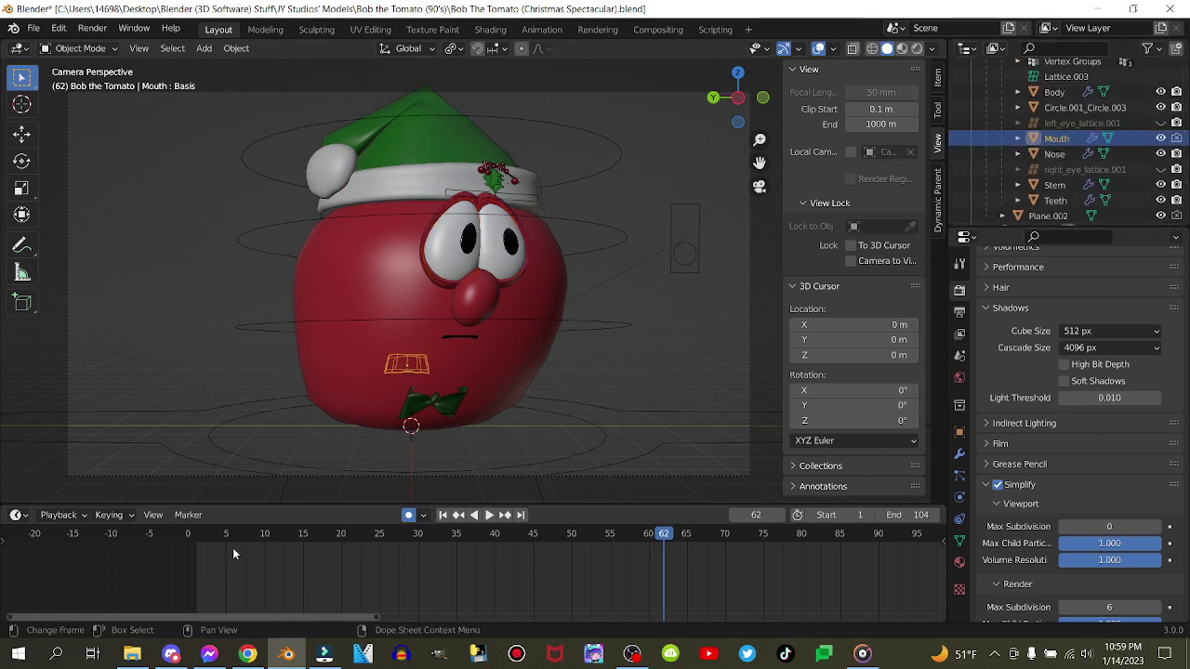
pyautogui.click(198, 537)
pyautogui.click(960, 541)
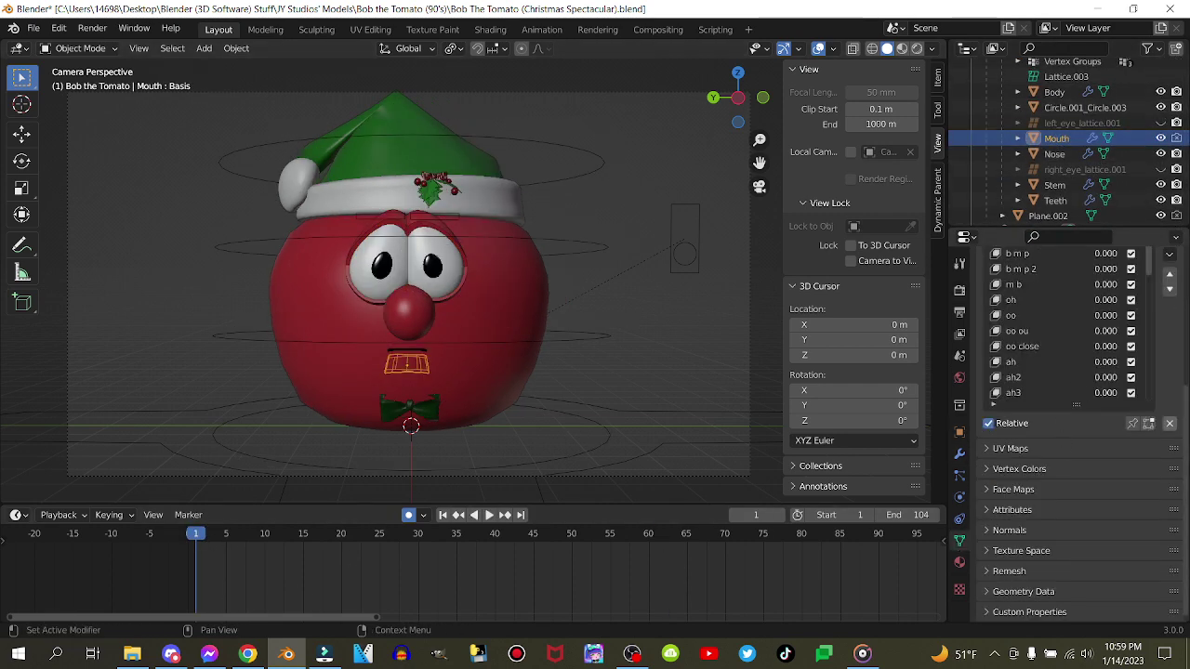
# Set the mouth's b m p 2 shape key to 1.000 and hide the viewport overlays
pyautogui.scroll(3, 1134, 483)
pyautogui.scroll(-5, 1110, 436)
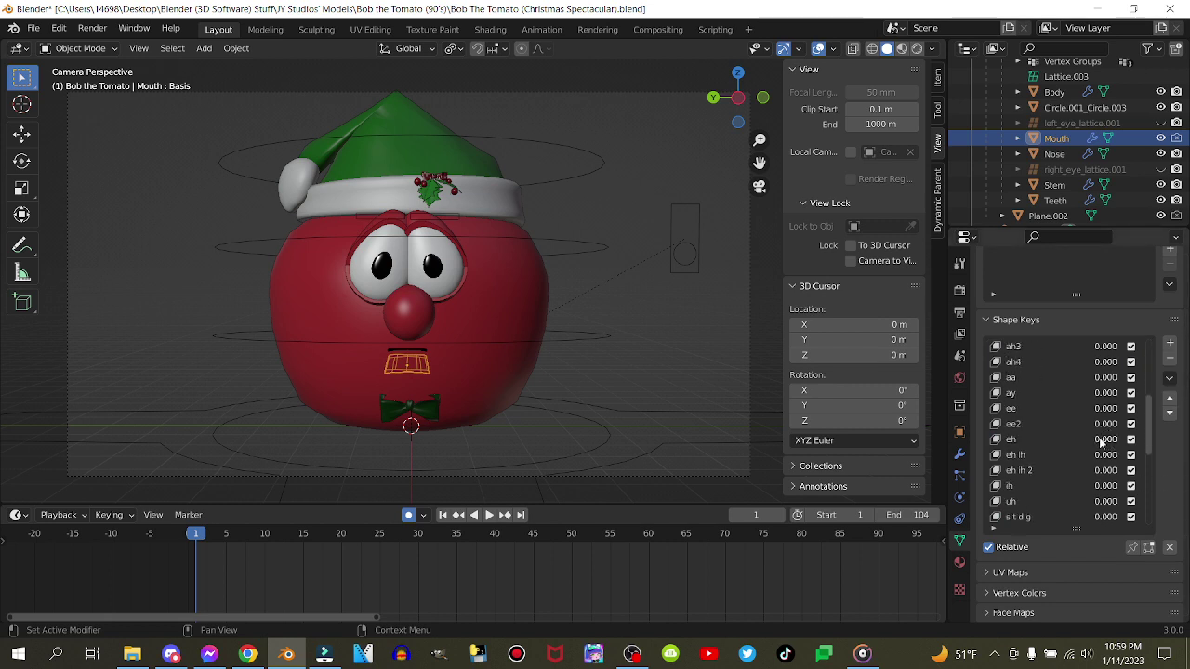
pyautogui.moveTo(1103, 456)
pyautogui.mouseDown()
pyautogui.moveTo(1171, 456)
pyautogui.moveTo(1104, 457)
pyautogui.mouseUp()
pyautogui.scroll(11, 1117, 442)
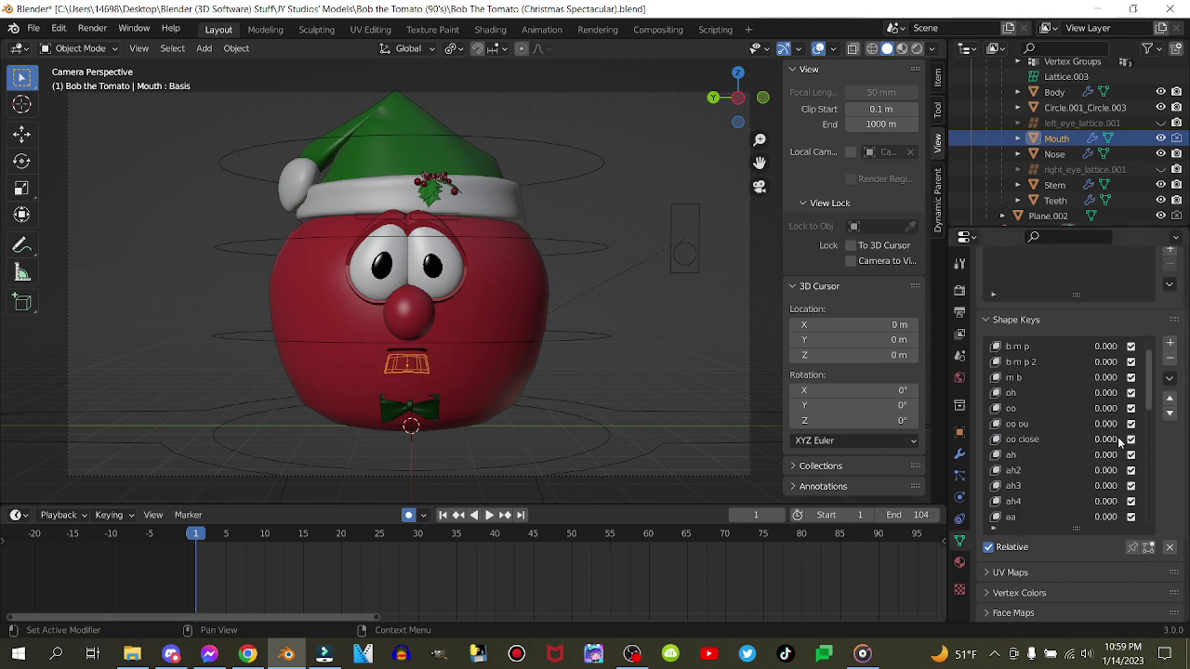
pyautogui.moveTo(1095, 391); pyautogui.dragTo(1162, 390)
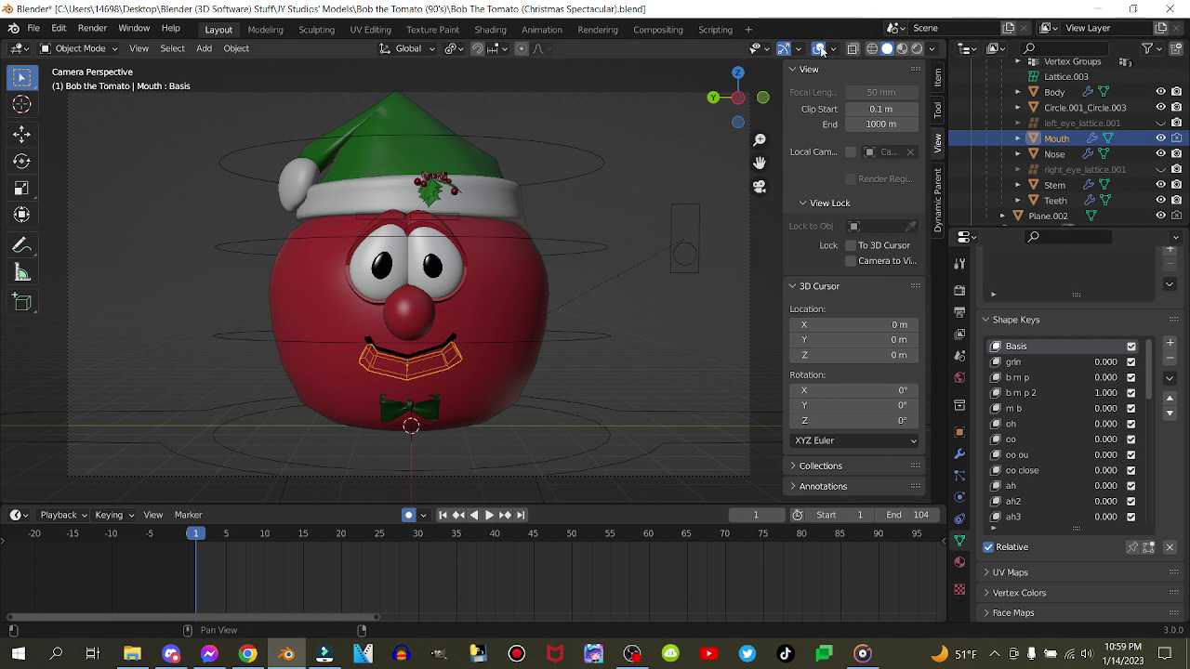
pyautogui.click(820, 49)
# Insert a keyframe for the mouth's b m p 2 shape key at frame 6
pyautogui.press('space')
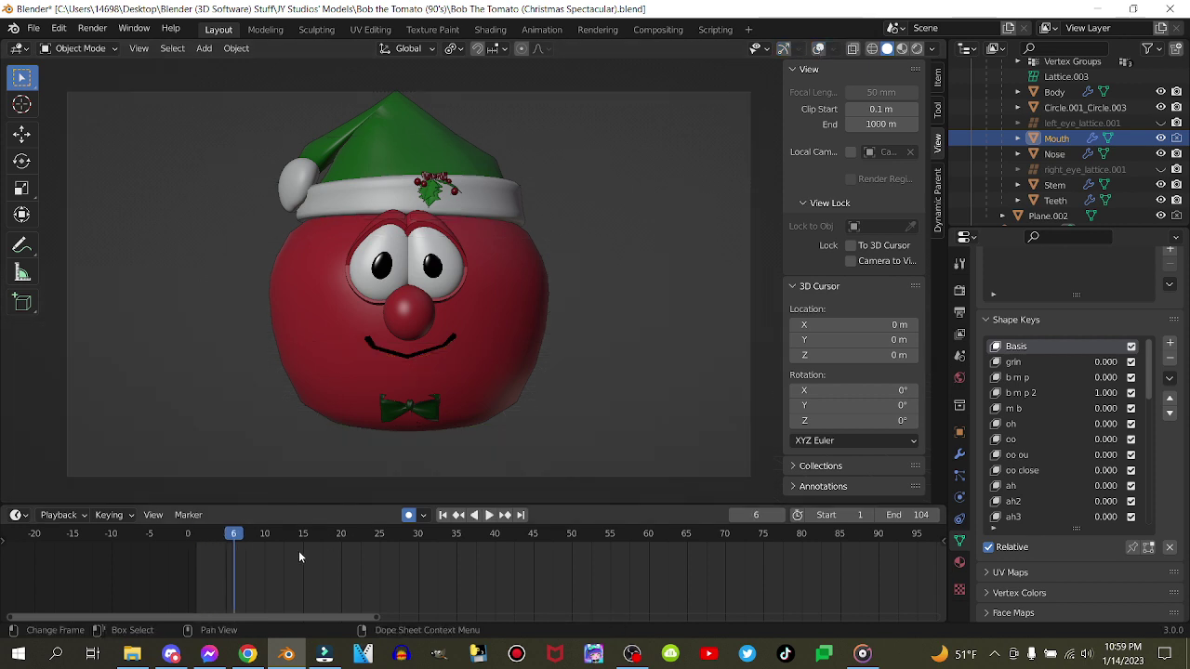
pyautogui.press('Right')
pyautogui.press('Right')
pyautogui.press('Left')
pyautogui.press('Left')
pyautogui.press('Left')
pyautogui.press('Right')
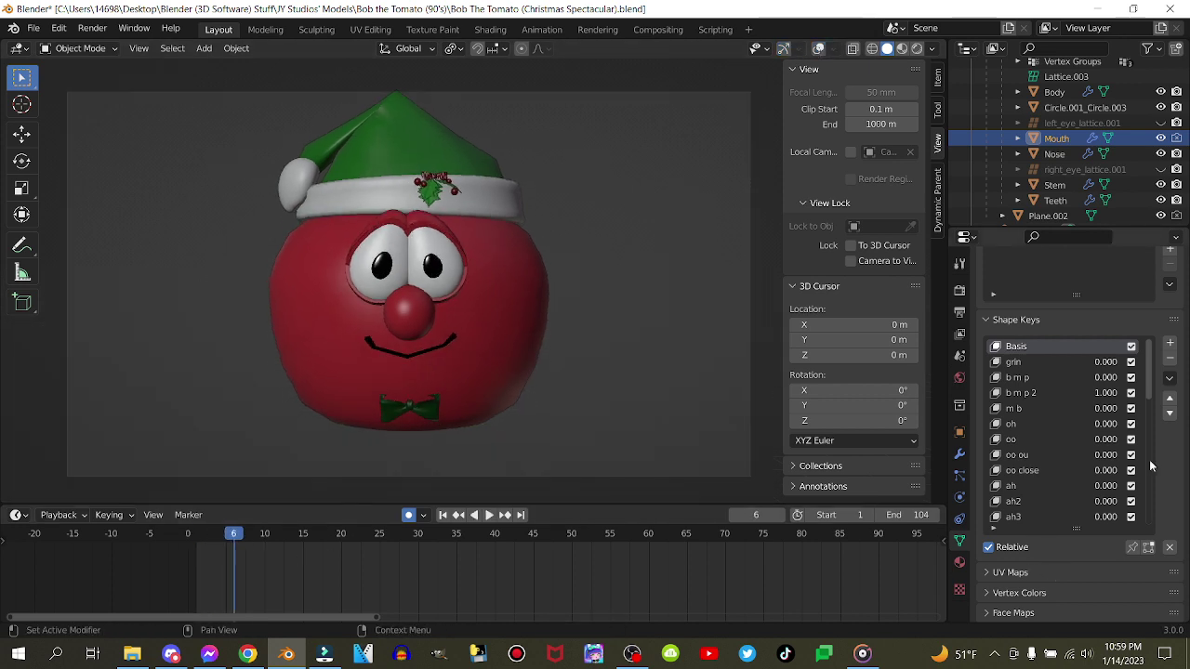
pyautogui.rightClick(1110, 392)
pyautogui.click(1110, 388)
# At frame 9, reset the b m p 2 shape key and keyframe the oo shape key at 1.000
pyautogui.press('Right')
pyautogui.press('Right')
pyautogui.press('Right')
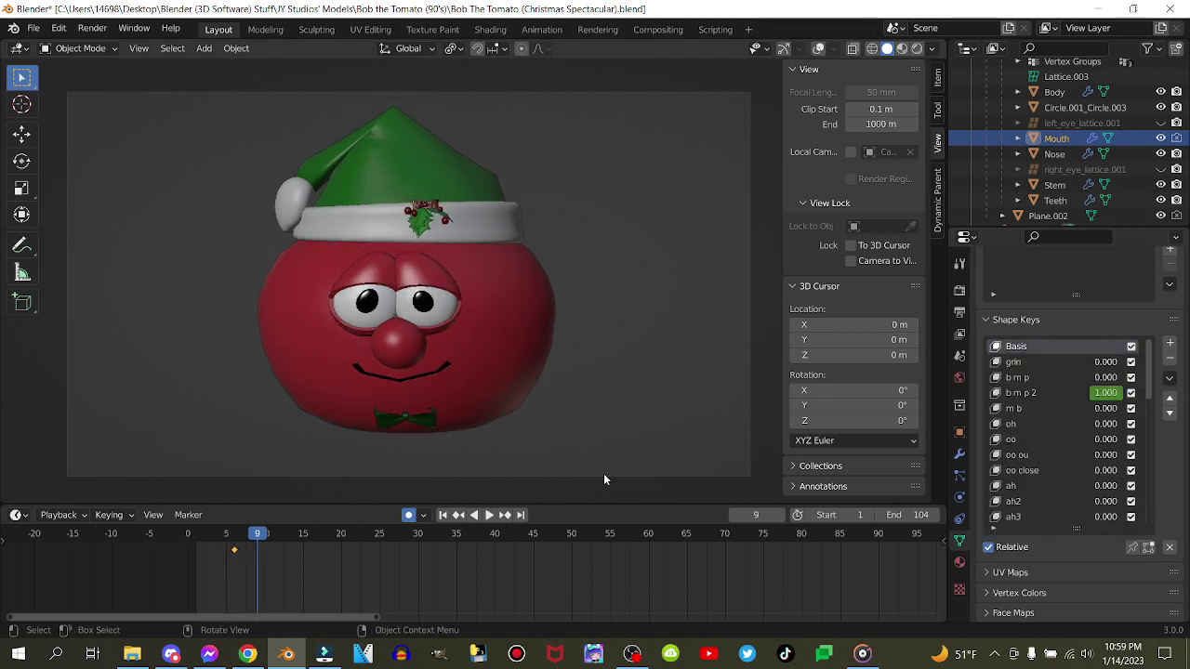
pyautogui.scroll(-4, 1103, 399)
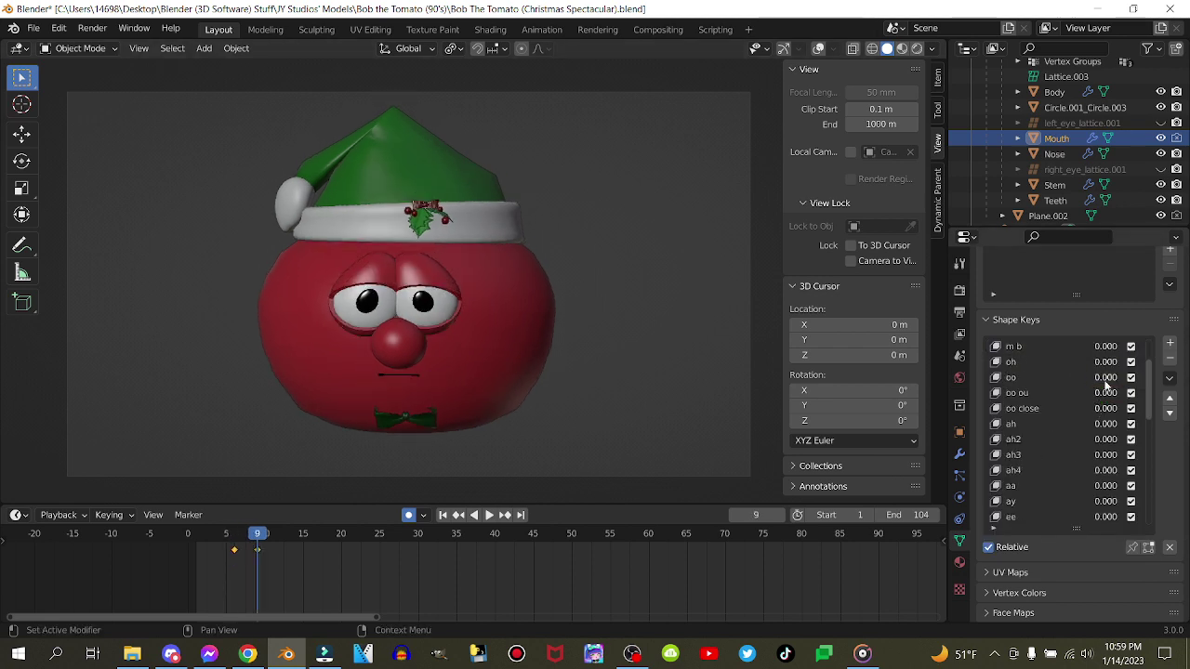
pyautogui.rightClick(1115, 381)
pyautogui.click(1114, 380)
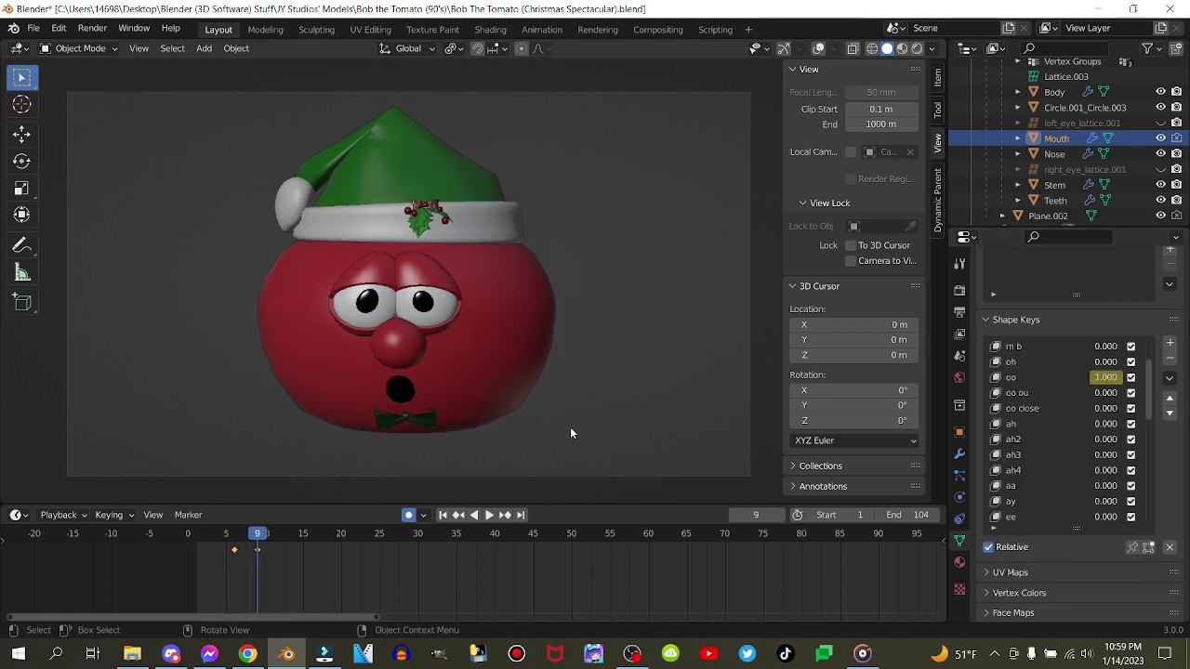
# Set the oo shape key to 0.000 at frame 6
pyautogui.press('Left')
pyautogui.press('Left')
pyautogui.press('Left')
pyautogui.moveTo(1092, 381); pyautogui.dragTo(1032, 382)
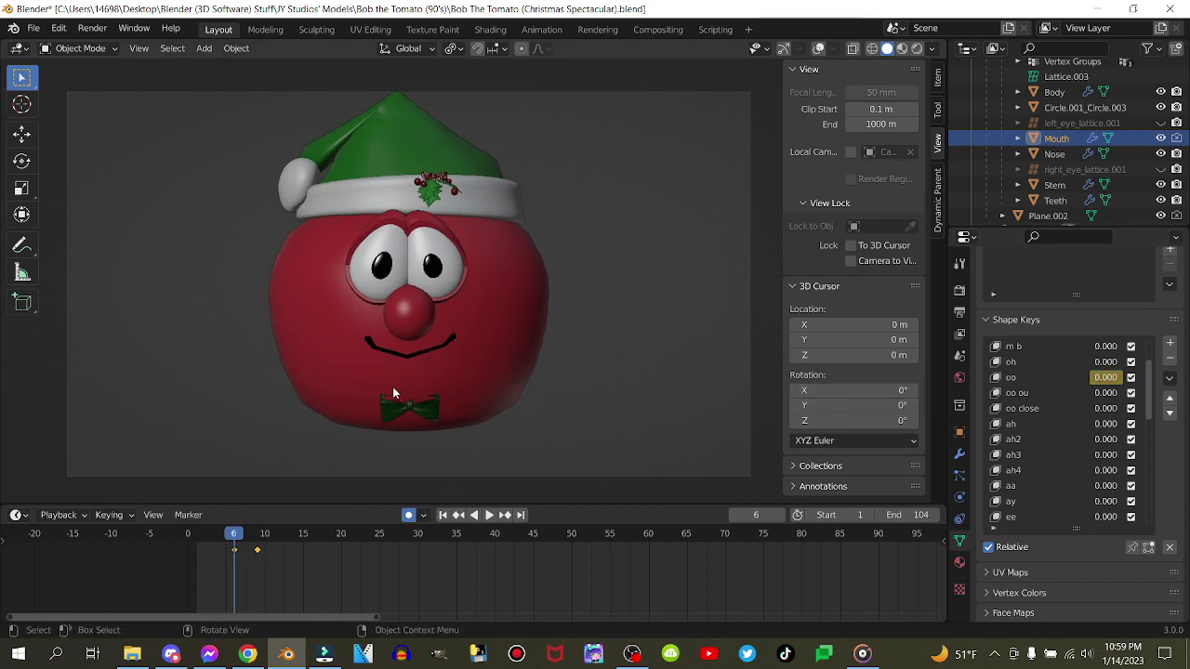
# Advance to frame 11 and set the oo shape key to 0.000
pyautogui.press('Right')
pyautogui.press('Right')
pyautogui.press('Right')
pyautogui.press('Right')
pyautogui.press('Right')
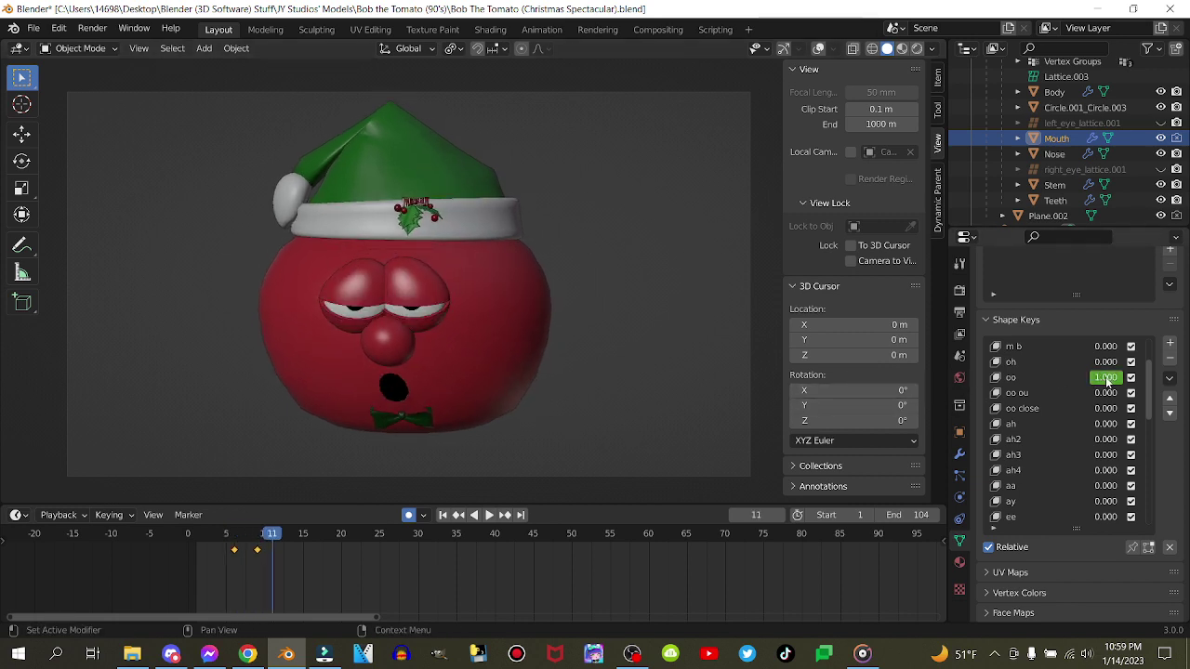
pyautogui.moveTo(1106, 381); pyautogui.dragTo(1069, 382)
# Set the eh ih shape key to 1.000 and insert a keyframe for it at frame 11
pyautogui.scroll(3, 1107, 440)
pyautogui.scroll(-10, 1106, 442)
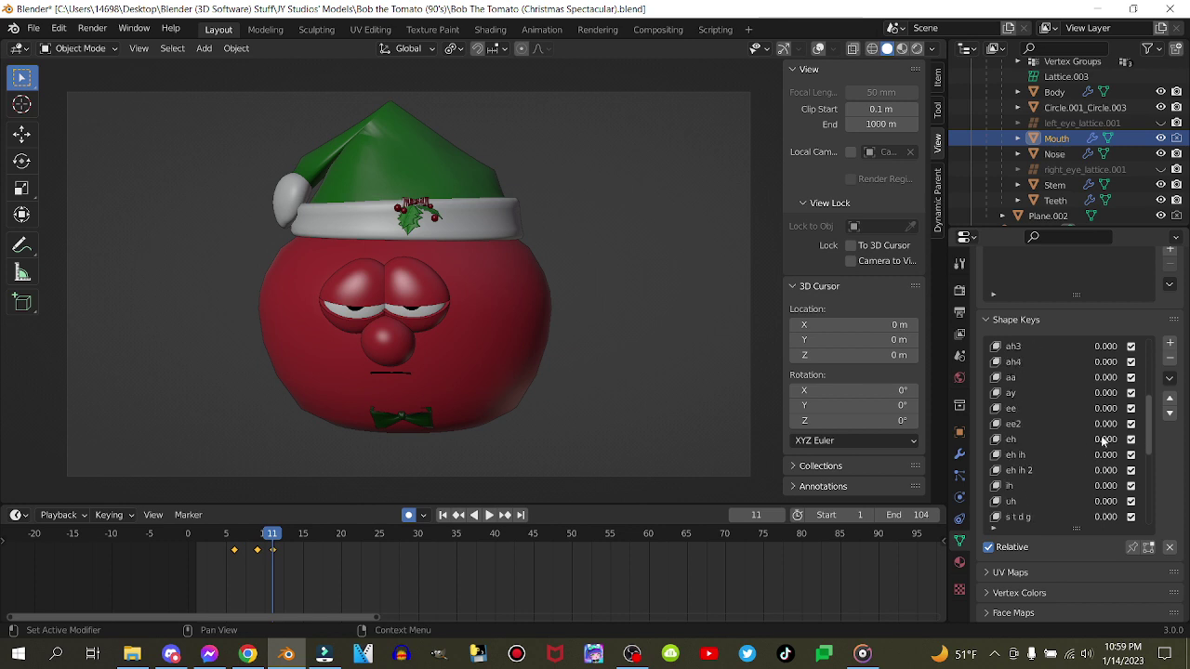
pyautogui.moveTo(1104, 455); pyautogui.dragTo(1158, 455)
pyautogui.rightClick(1106, 454)
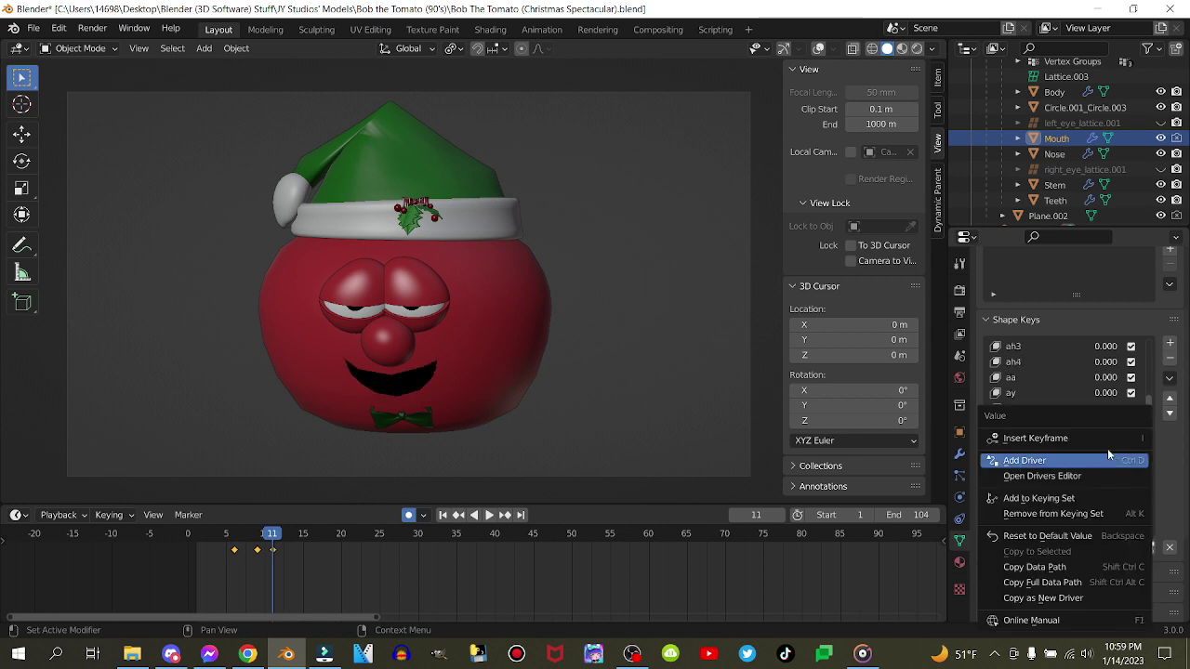
pyautogui.click(1089, 437)
# Step back to frame 9, then preview the mouth animation from frame 5
pyautogui.press('Left')
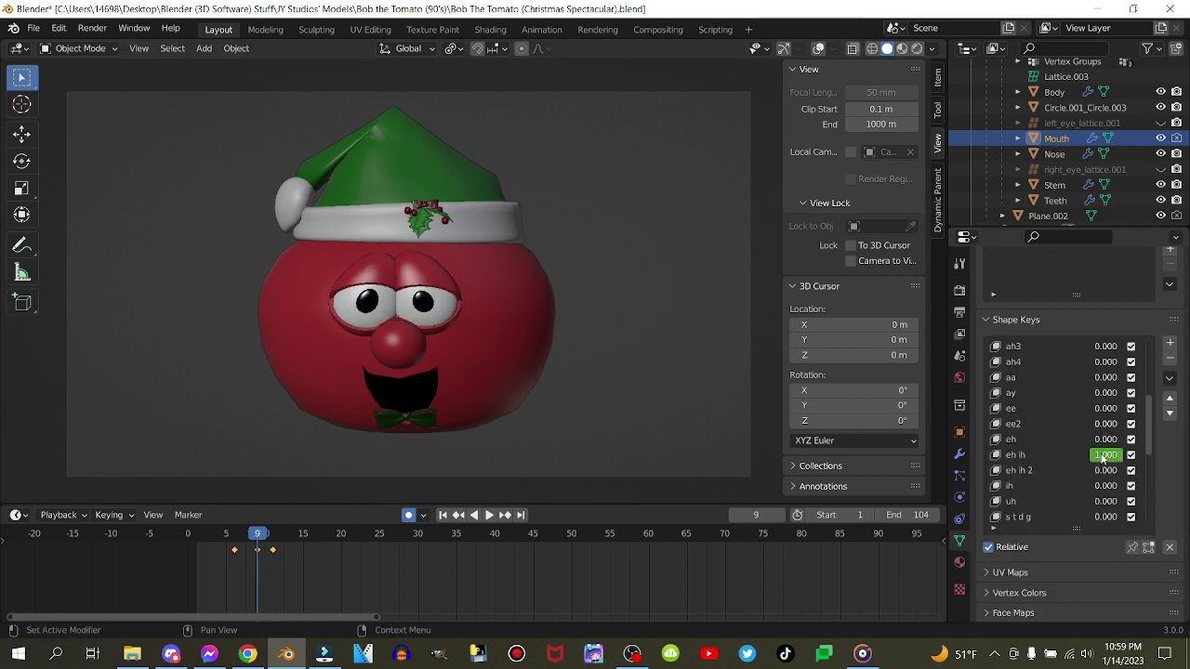
pyautogui.press('Left')
pyautogui.click(227, 537)
pyautogui.press('space')
pyautogui.press('space')
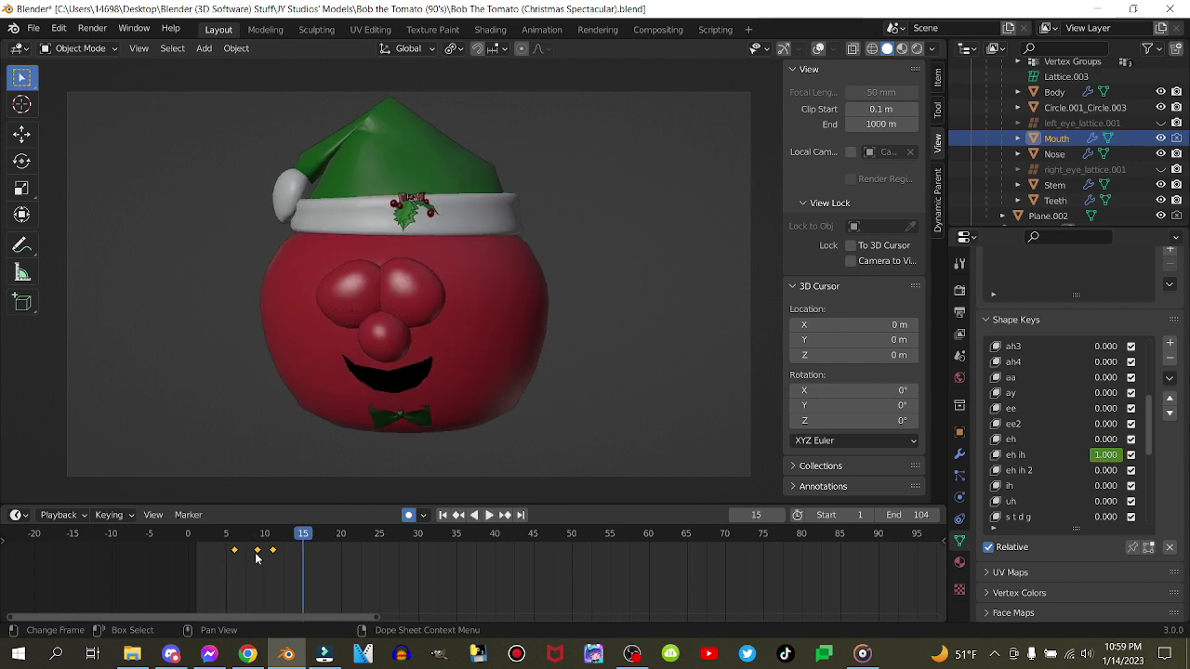
# At frame 17, set the eh ih shape key to 0.000 and keyframe the s t d g 3 shape key at 1.000
pyautogui.moveTo(1121, 453); pyautogui.dragTo(1090, 454)
pyautogui.scroll(-7, 1091, 456)
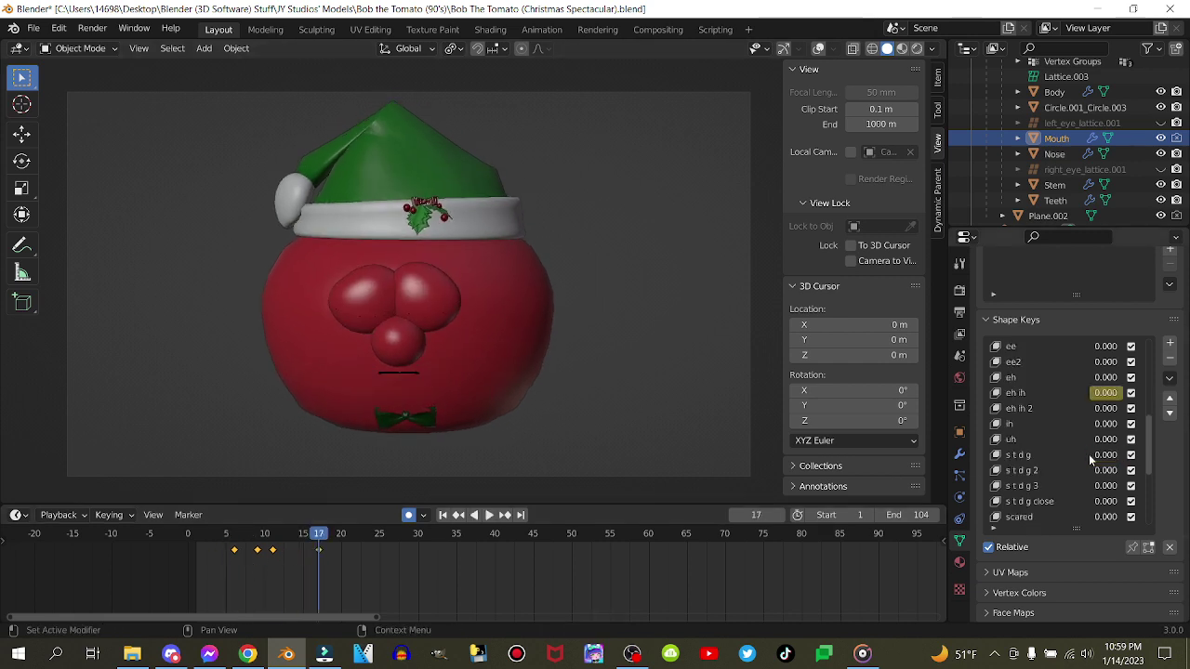
pyautogui.rightClick(1114, 439)
pyautogui.click(1114, 441)
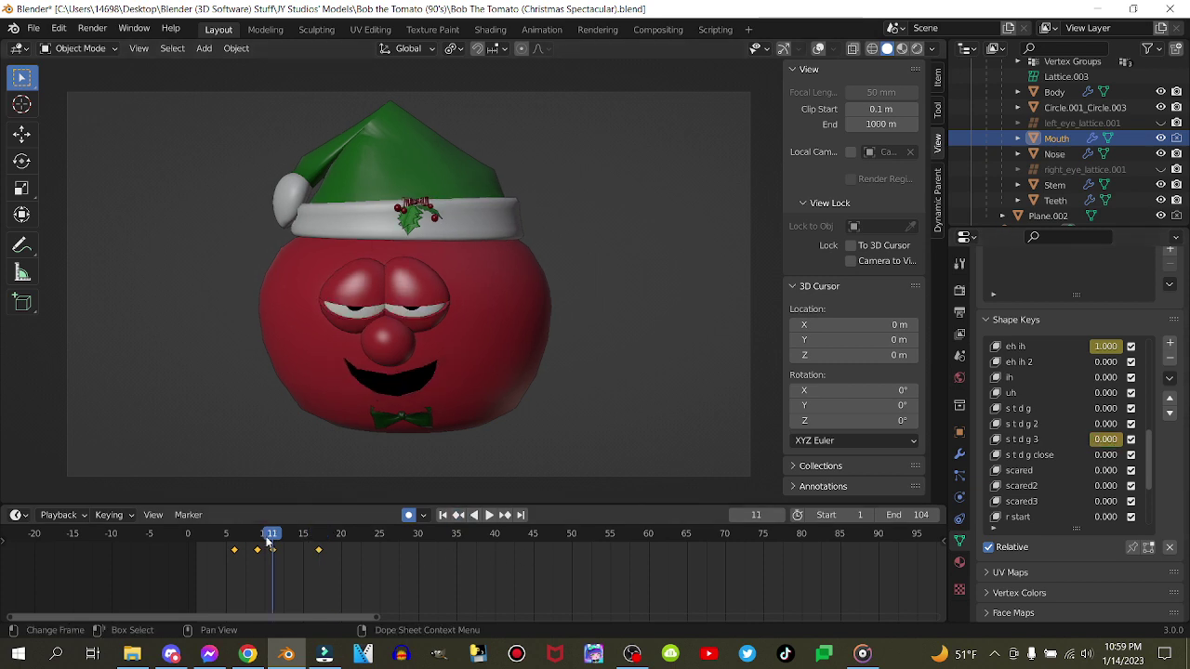
# Play the animation from frame 6 and reset the s t d g 3 shape key at frame 21
pyautogui.click(231, 535)
pyautogui.press('space')
pyautogui.press('space')
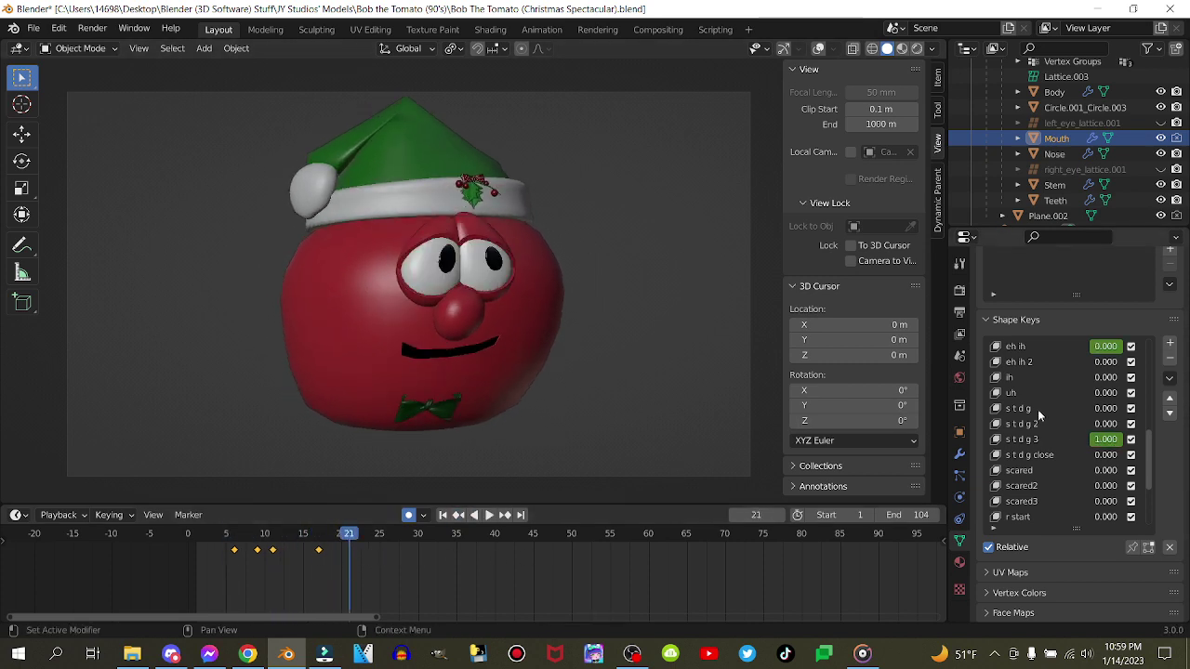
pyautogui.press('BackSpace')
# Keyframe the ay shape key at 1.000 on frame 21 and reset it to 0.000 at frame 17
pyautogui.scroll(9, 1096, 423)
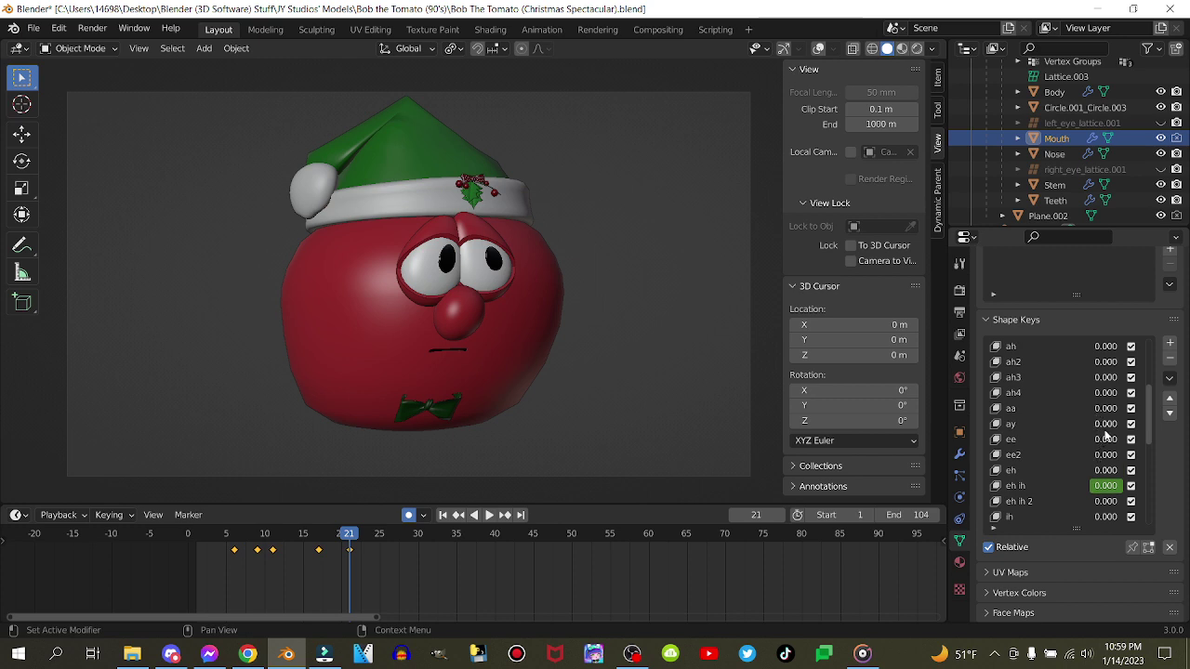
pyautogui.moveTo(1105, 442)
pyautogui.mouseDown()
pyautogui.moveTo(1121, 441)
pyautogui.moveTo(1122, 425)
pyautogui.mouseUp()
pyautogui.press('BackSpace')
pyautogui.rightClick(1113, 427)
pyautogui.click(1113, 426)
pyautogui.click(457, 517)
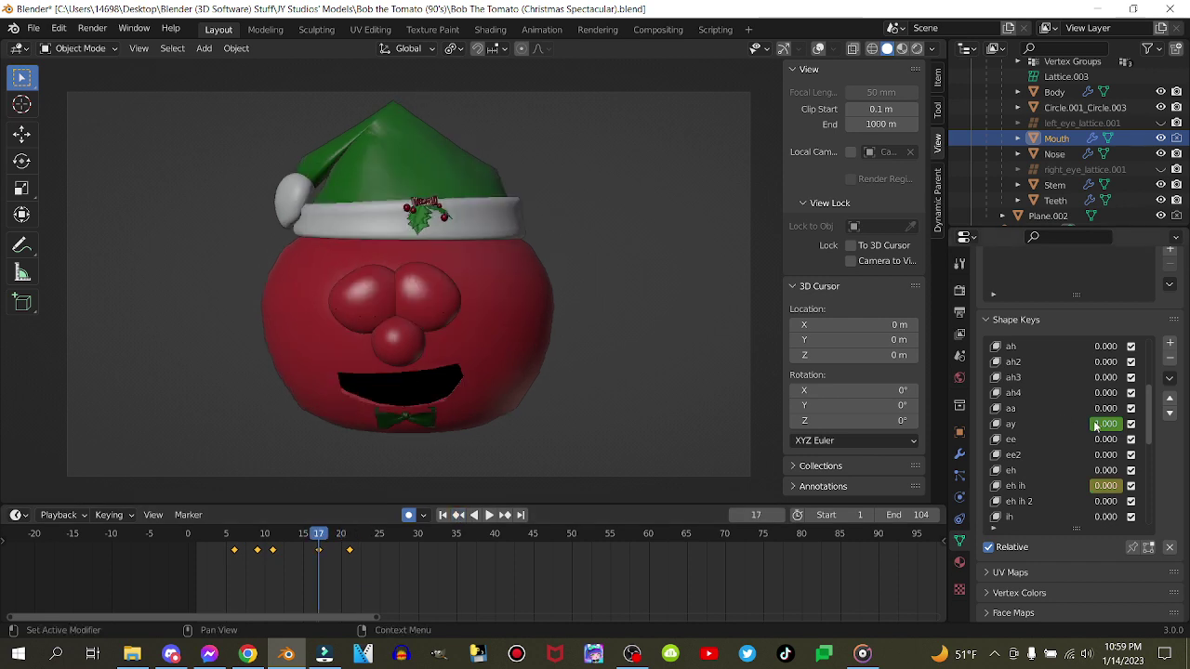
pyautogui.press('BackSpace')
# Play the animation from frame 6 and reset the ay shape key to 0.000 at frame 24
pyautogui.click(237, 537)
pyautogui.press('space')
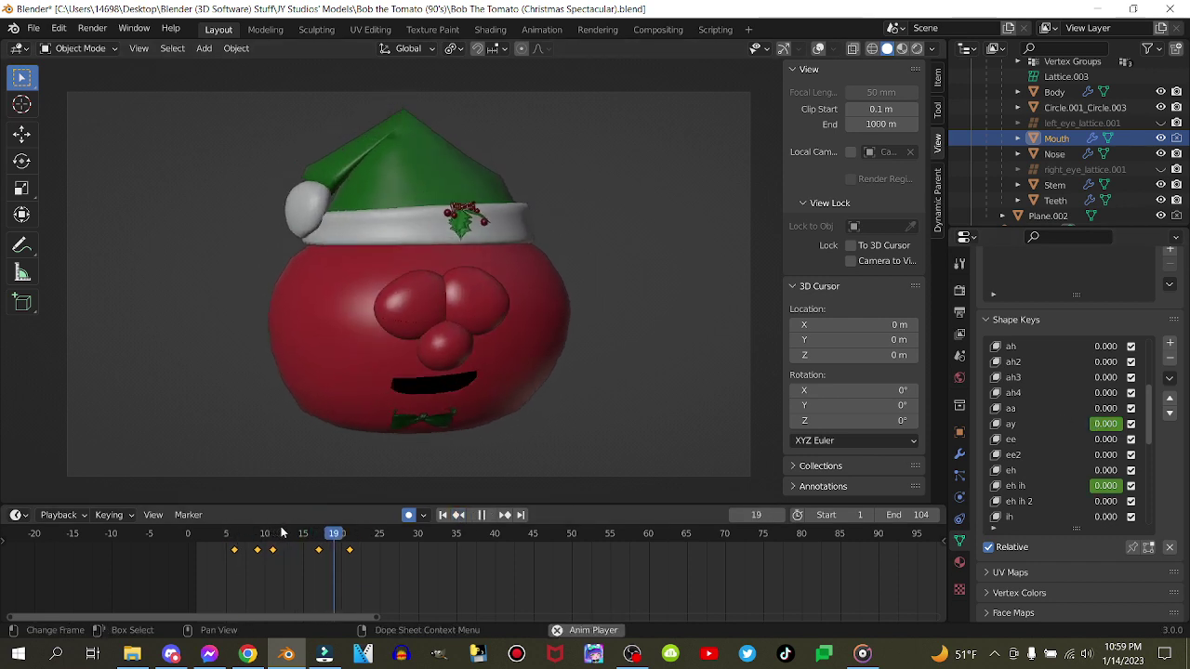
pyautogui.press('space')
pyautogui.press('Right')
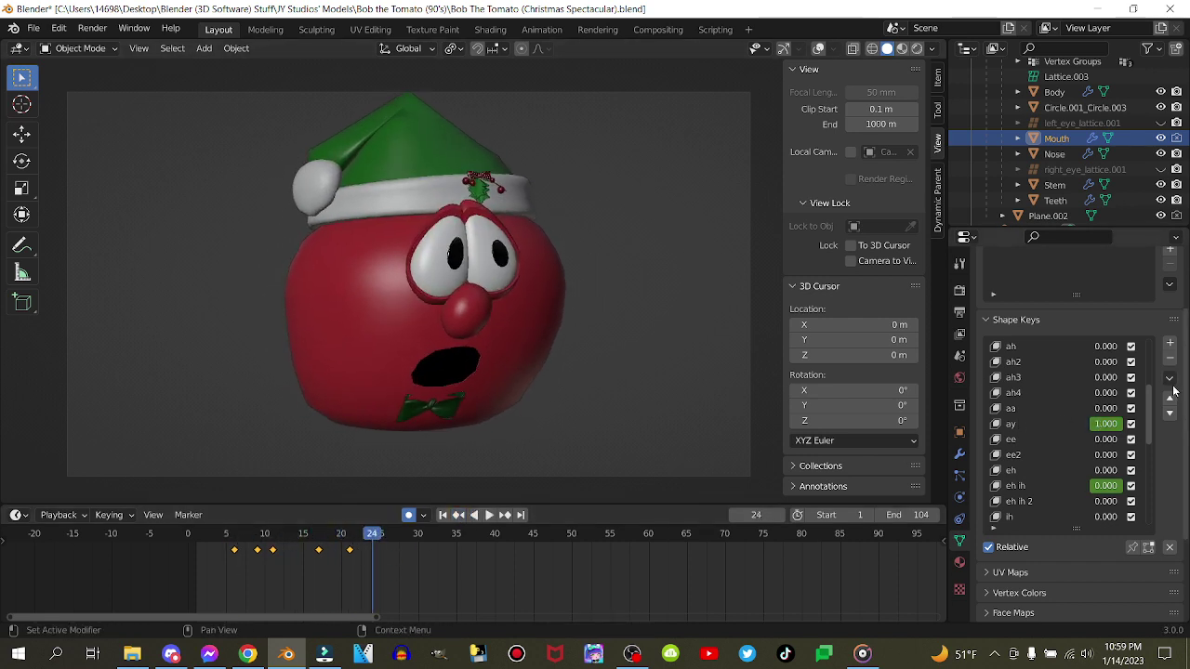
pyautogui.press('BackSpace')
# Keyframe the r start shape key at 0.804 on frame 24 and reset it at frame 21
pyautogui.scroll(-15, 1093, 424)
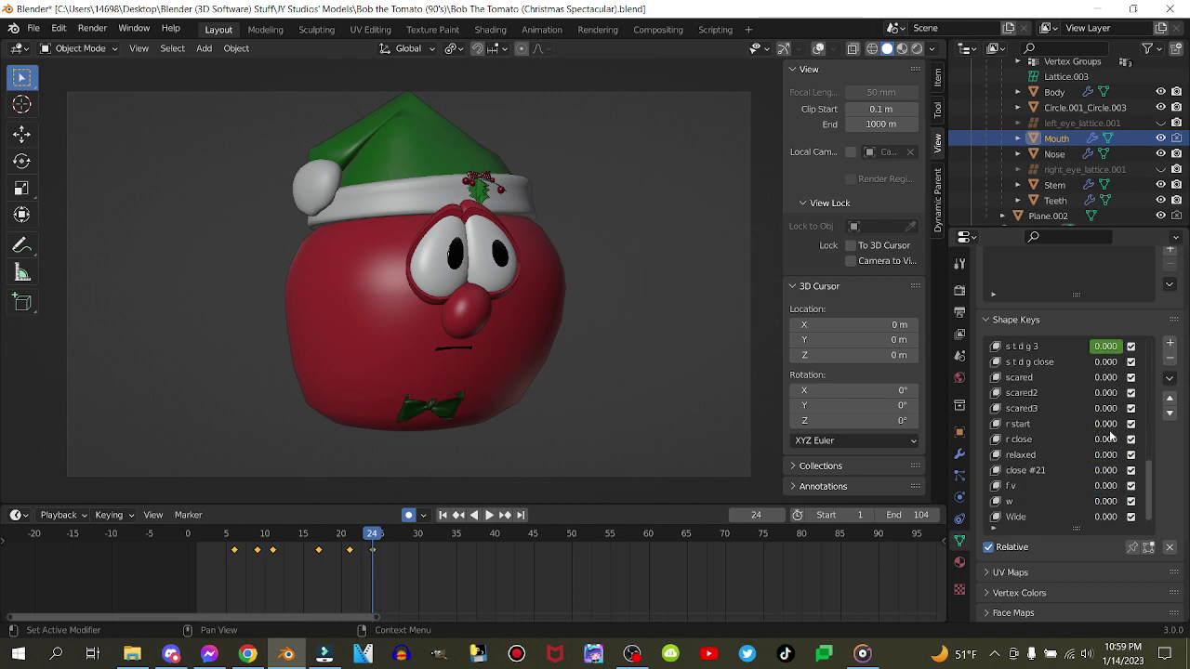
pyautogui.rightClick(1113, 429)
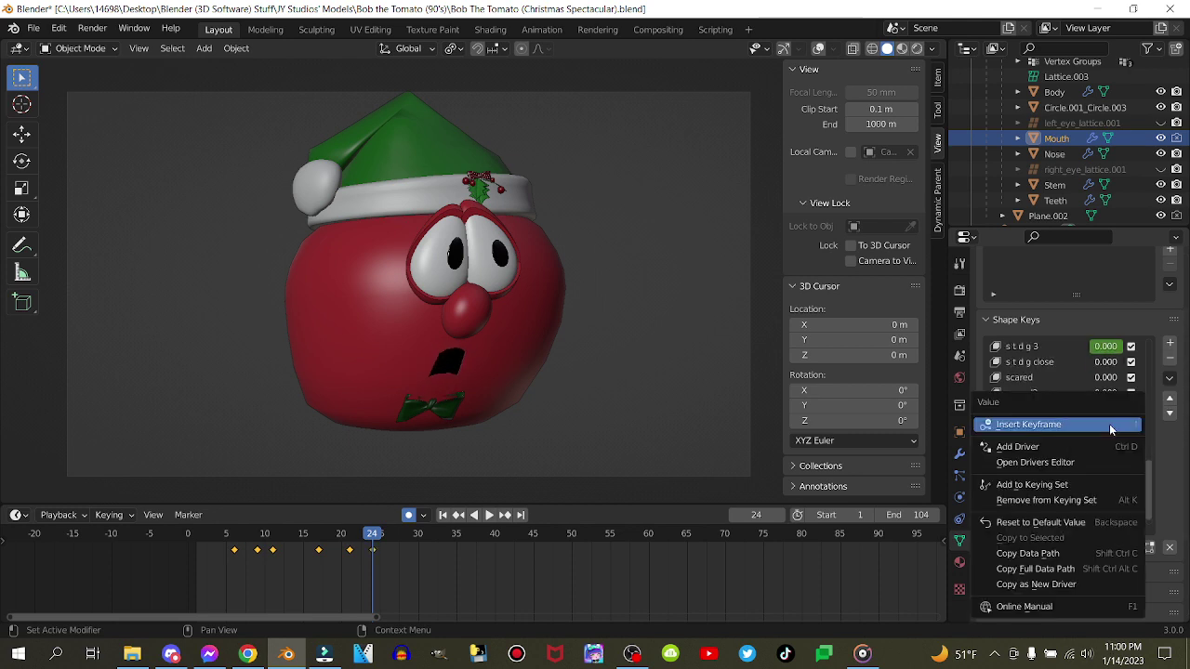
pyautogui.click(1109, 424)
pyautogui.click(458, 516)
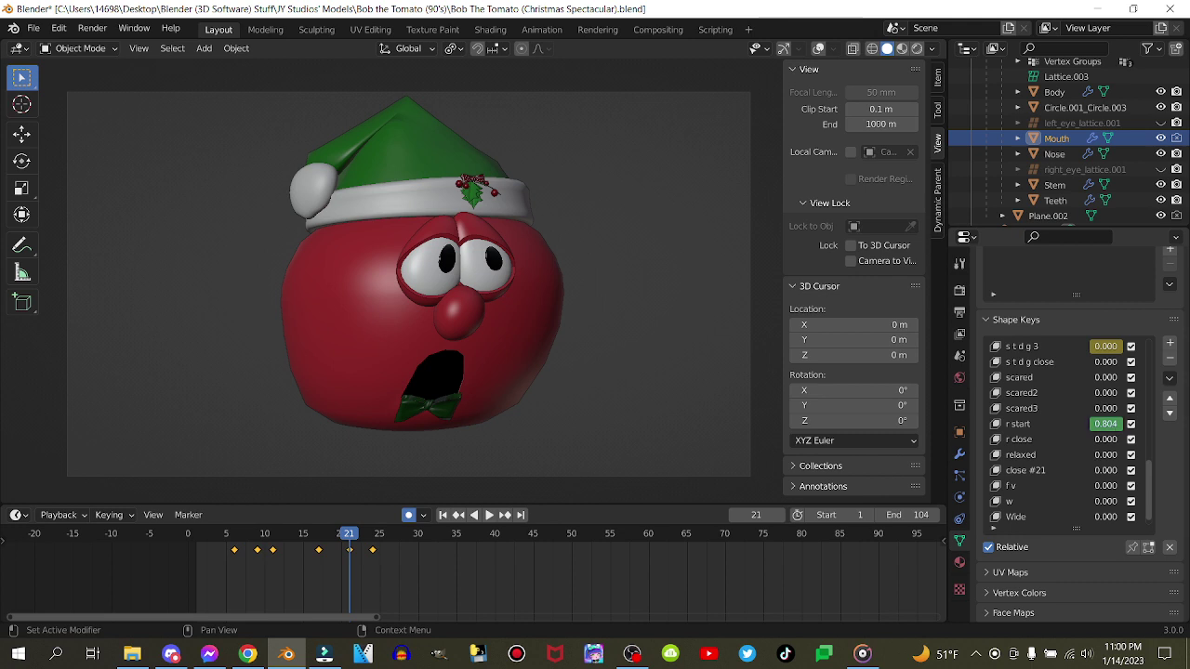
pyautogui.press('BackSpace')
# Play the animation from frame 6, go to frame 29 and reset the r start shape key there
pyautogui.click(232, 533)
pyautogui.press('space')
pyautogui.press('space')
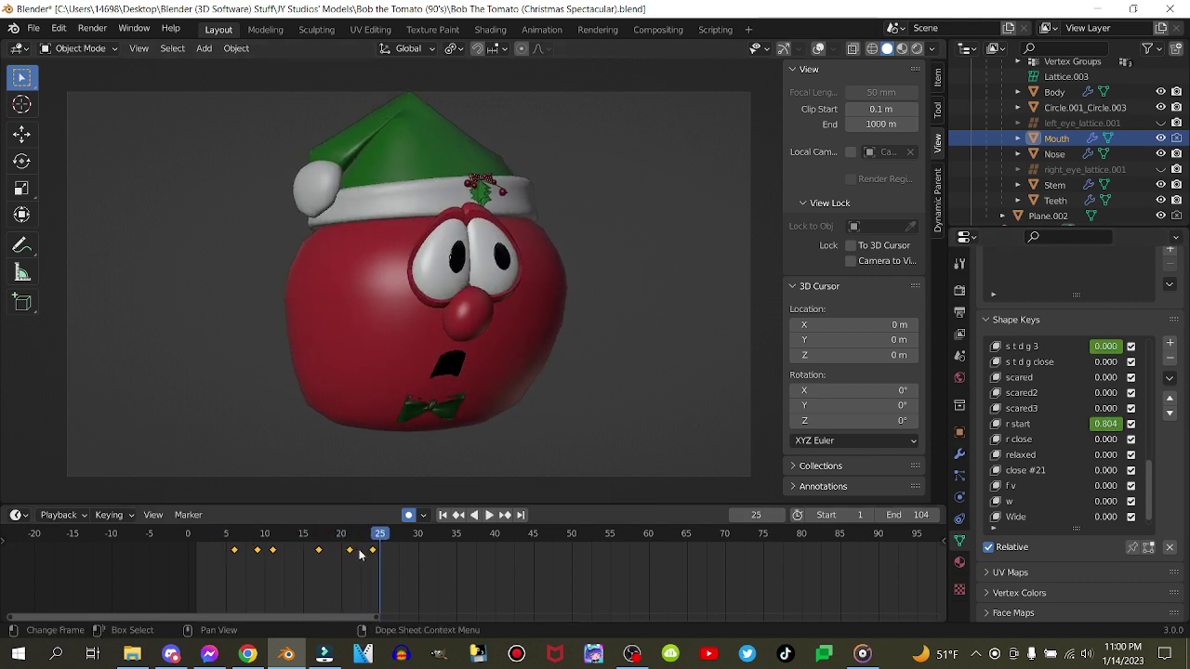
pyautogui.moveTo(386, 534); pyautogui.dragTo(411, 535)
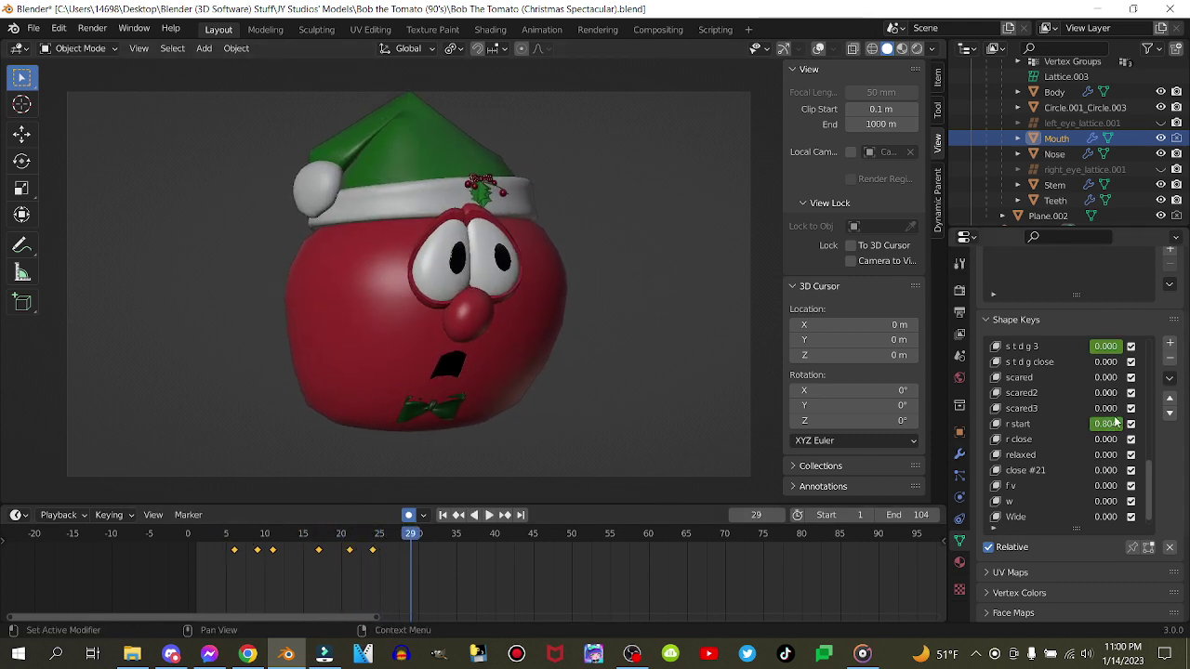
pyautogui.press('BackSpace')
# Keyframe the ee2 shape key at 1.000 on frame 29 and reset it to 0.000 at frame 24
pyautogui.scroll(13, 1101, 450)
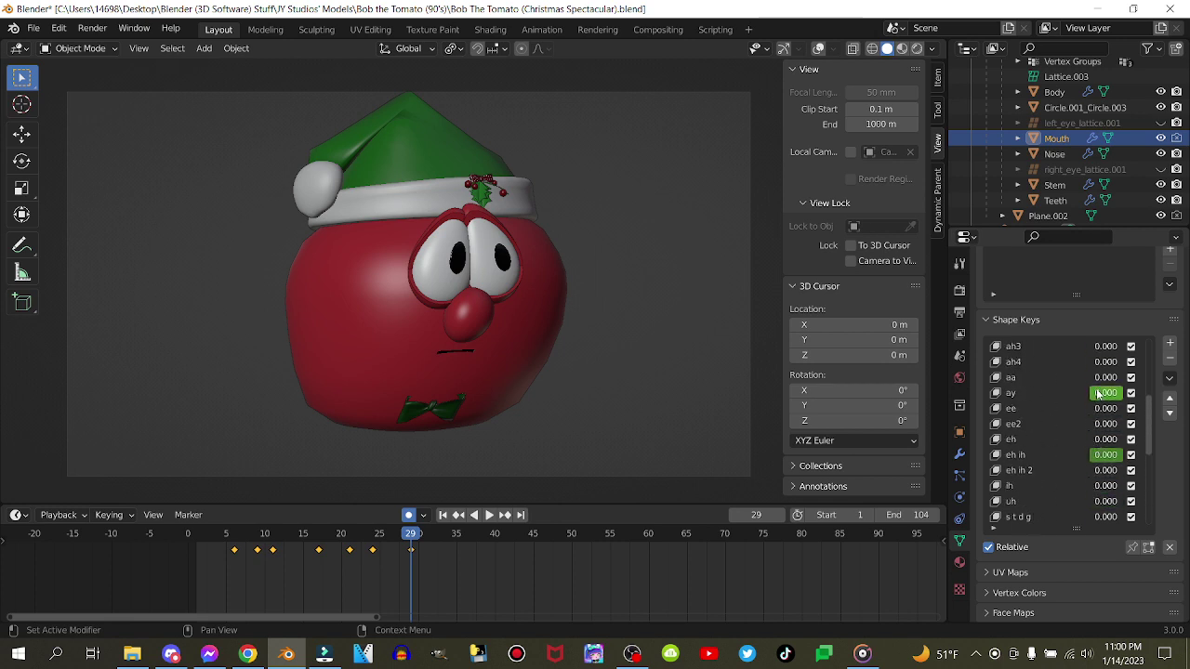
pyautogui.moveTo(1096, 423); pyautogui.dragTo(1130, 423)
pyautogui.press('i')
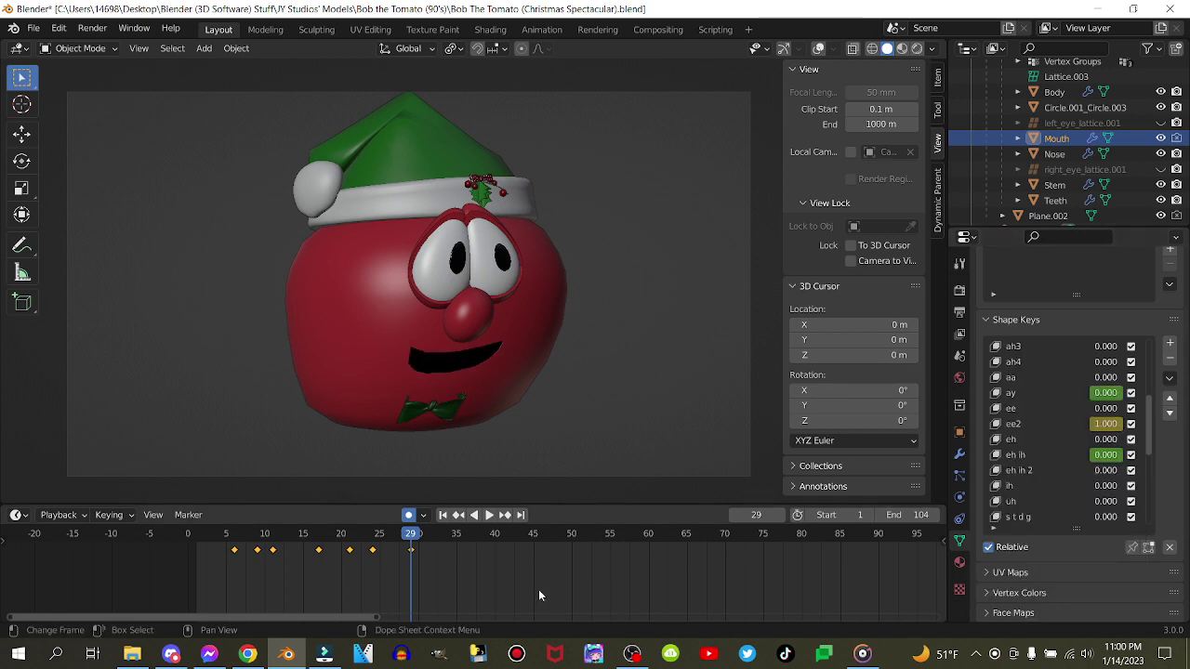
pyautogui.click(459, 514)
pyautogui.press('BackSpace')
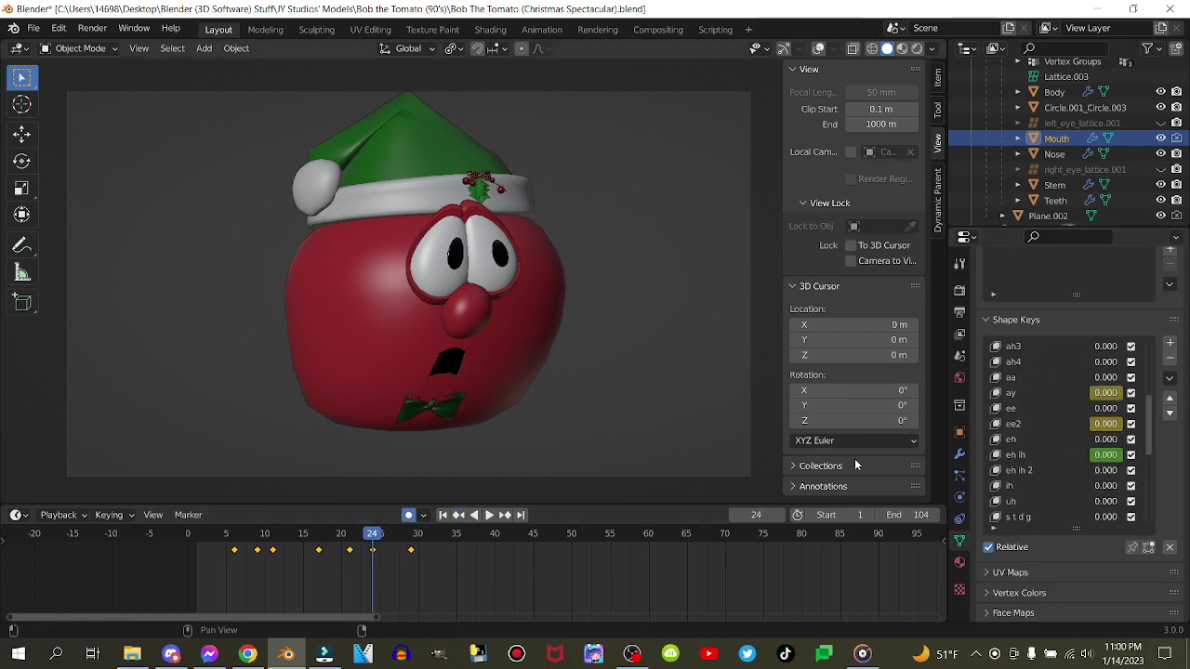
# Play the animation on to frame 33 and reset the ee2 shape key to 0.000 there
pyautogui.press('space')
pyautogui.press('space')
pyautogui.press('BackSpace')
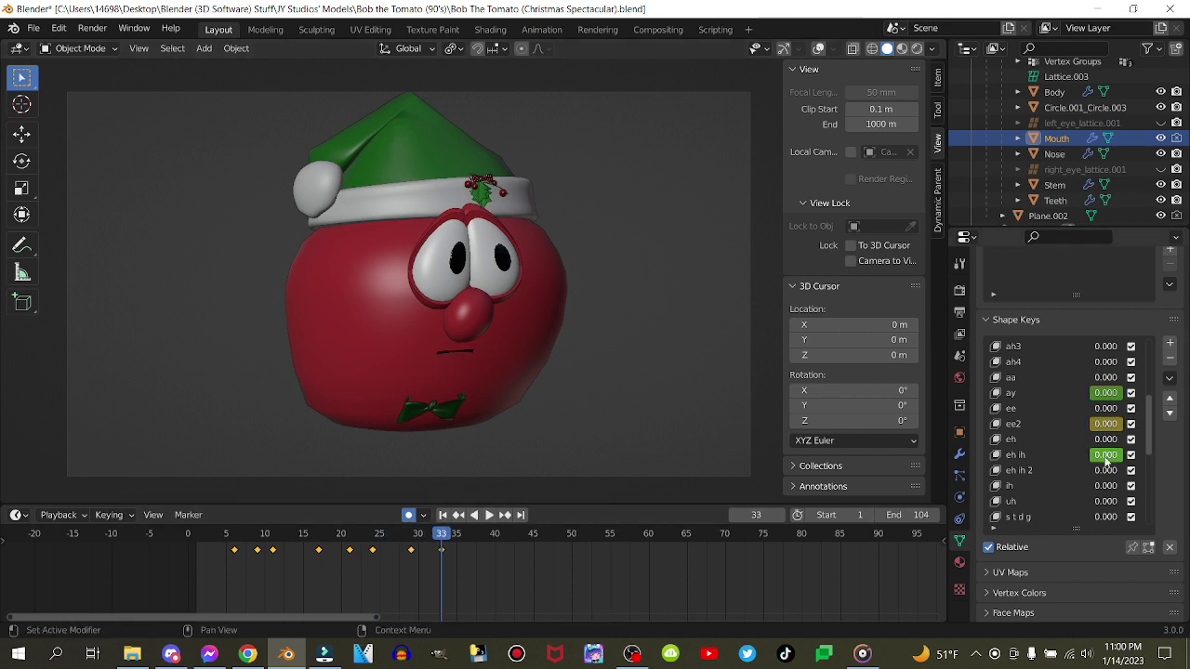
# Keyframe the s t d g 3 shape key at frame 33 and set it to 0.000 at frame 29
pyautogui.scroll(-5, 1106, 460)
pyautogui.press('BackSpace')
pyautogui.press('i')
pyautogui.click(458, 515)
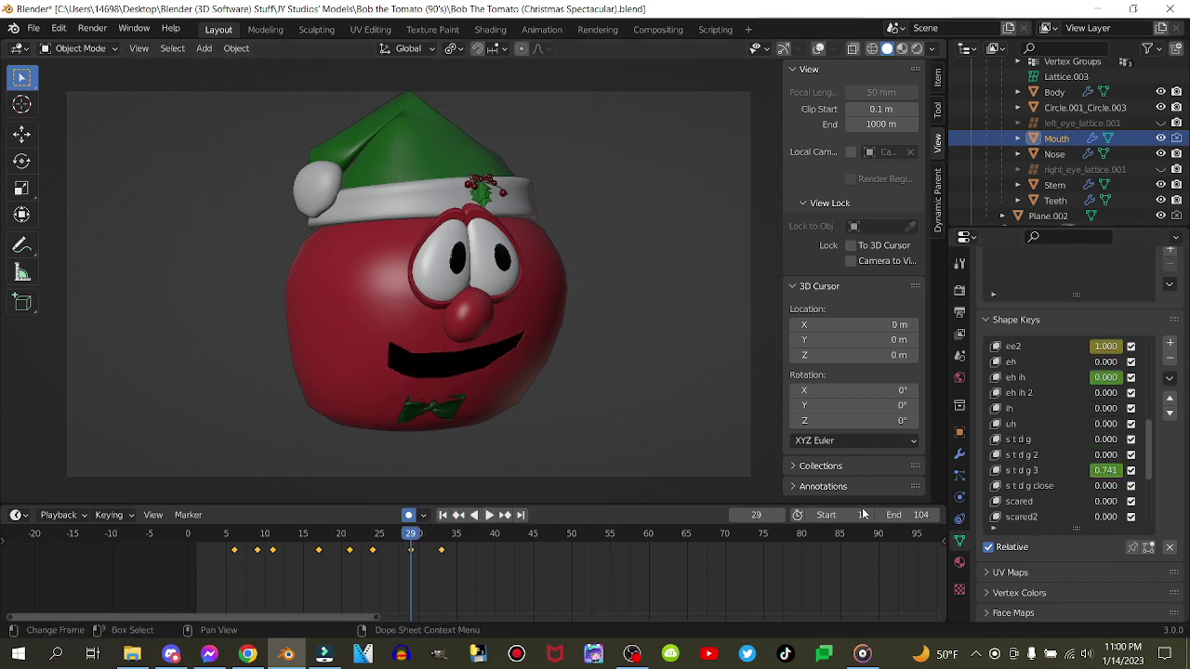
pyautogui.press('BackSpace')
pyautogui.press('i')
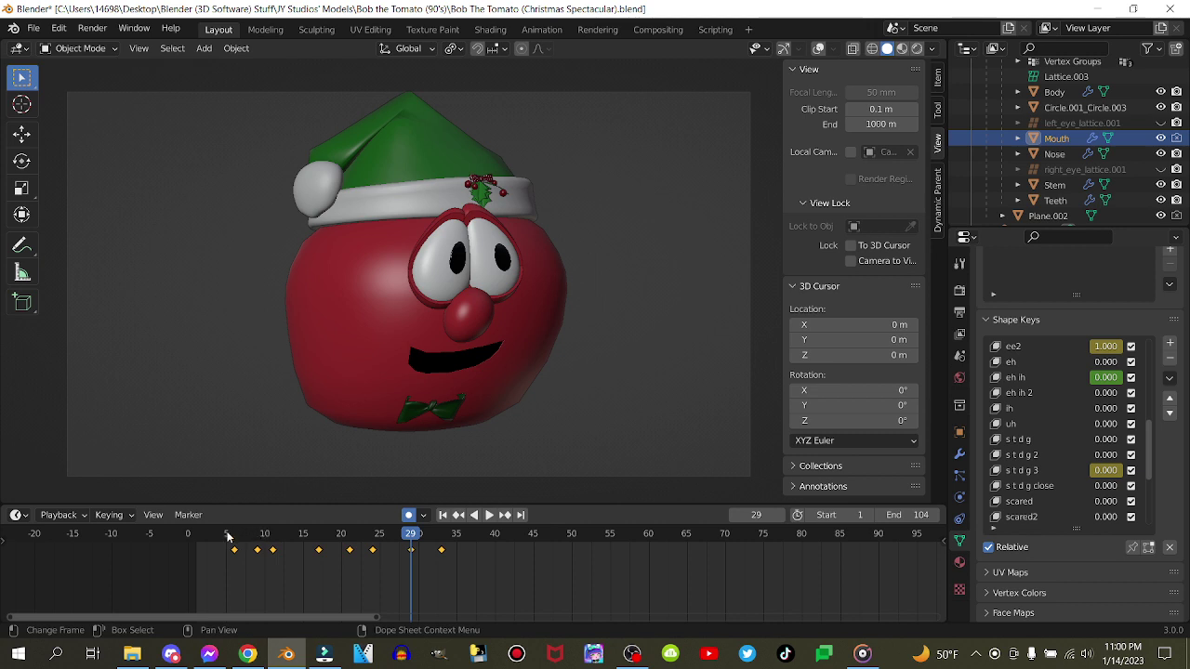
# Play the animation from frame 5 to frame 45 and duplicate the frame 33 mouth keyframe to frame 45
pyautogui.click(227, 533)
pyautogui.press('space')
pyautogui.press('space')
pyautogui.press('space')
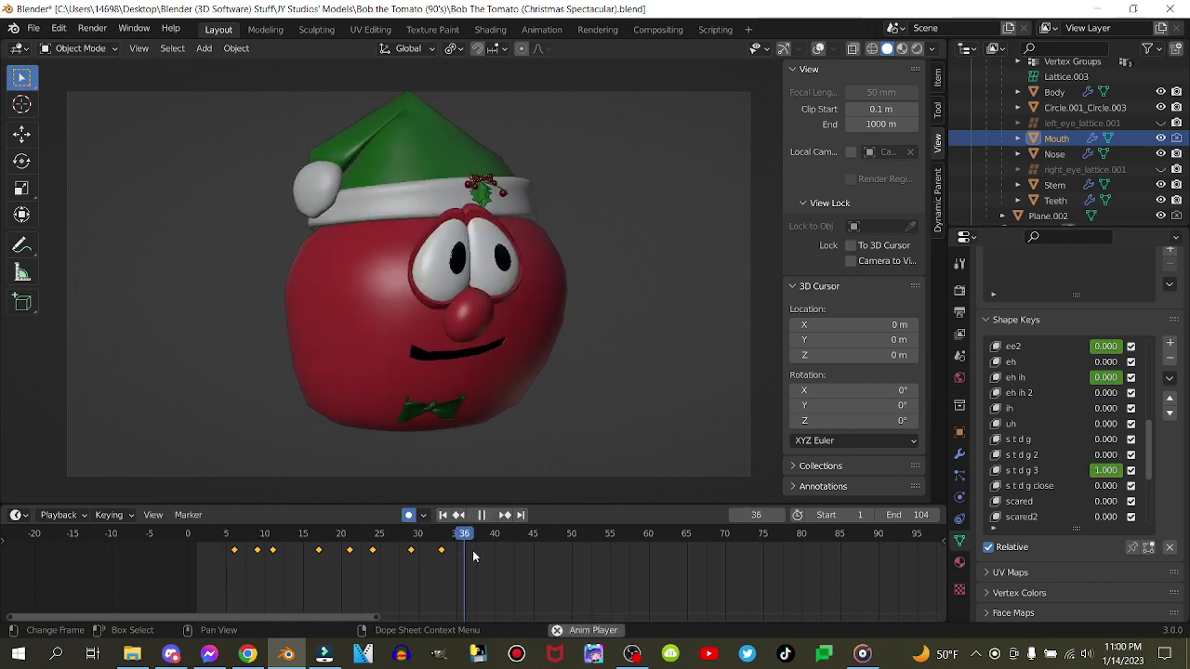
pyautogui.press('space')
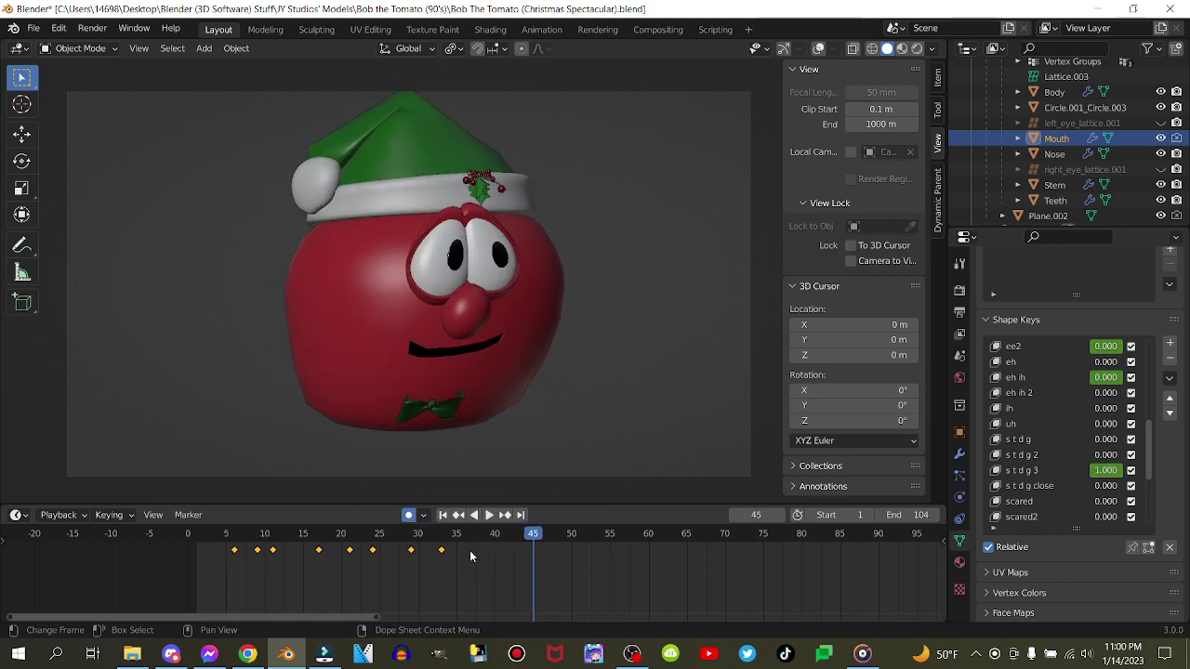
pyautogui.click(444, 553)
pyautogui.hotkey('shift', 'd')
pyautogui.click(537, 567)
# Go to frame 49 and set the s t d g 3 shape key to 0.000 there
pyautogui.press('Right')
pyautogui.press('Right')
pyautogui.press('Right')
pyautogui.press('Right')
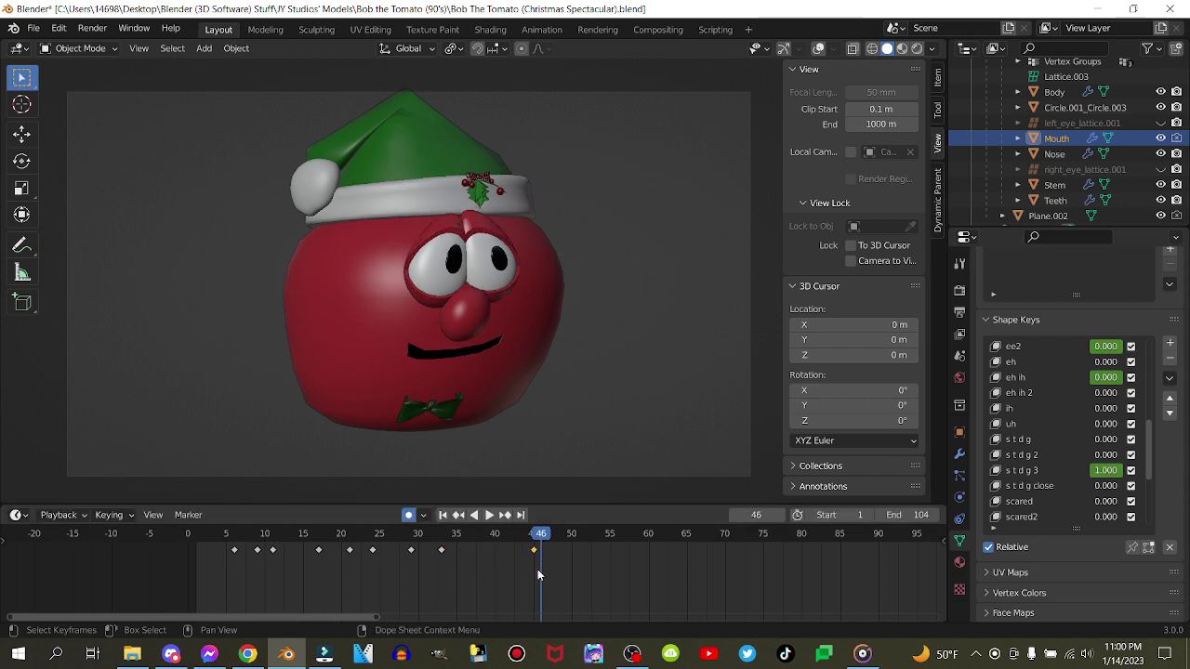
pyautogui.moveTo(1105, 470); pyautogui.dragTo(1041, 470)
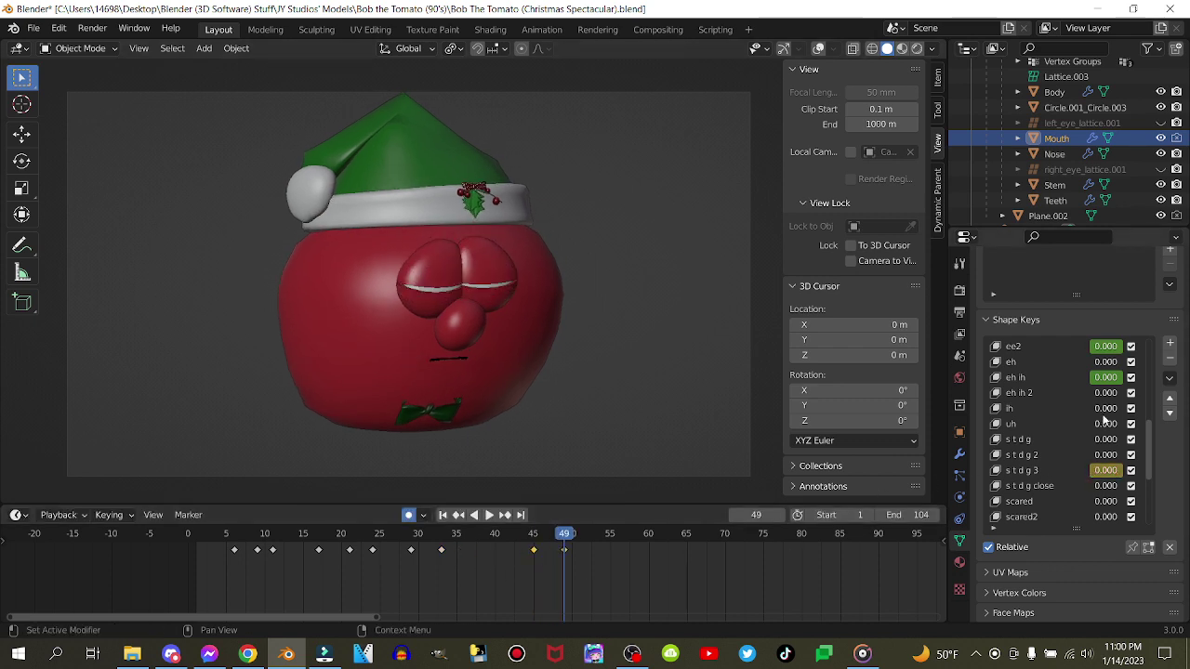
# Keyframe the ih shape key at 1.000 on frame 49 and reset it to 0.000 at frame 45
pyautogui.rightClick(1113, 408)
pyautogui.moveTo(1105, 409); pyautogui.dragTo(1041, 409)
pyautogui.click(1114, 408)
pyautogui.click(532, 537)
# Play the animation on to frame 52 and duplicate the frame 45 mouth keyframe there
pyautogui.press('space')
pyautogui.press('space')
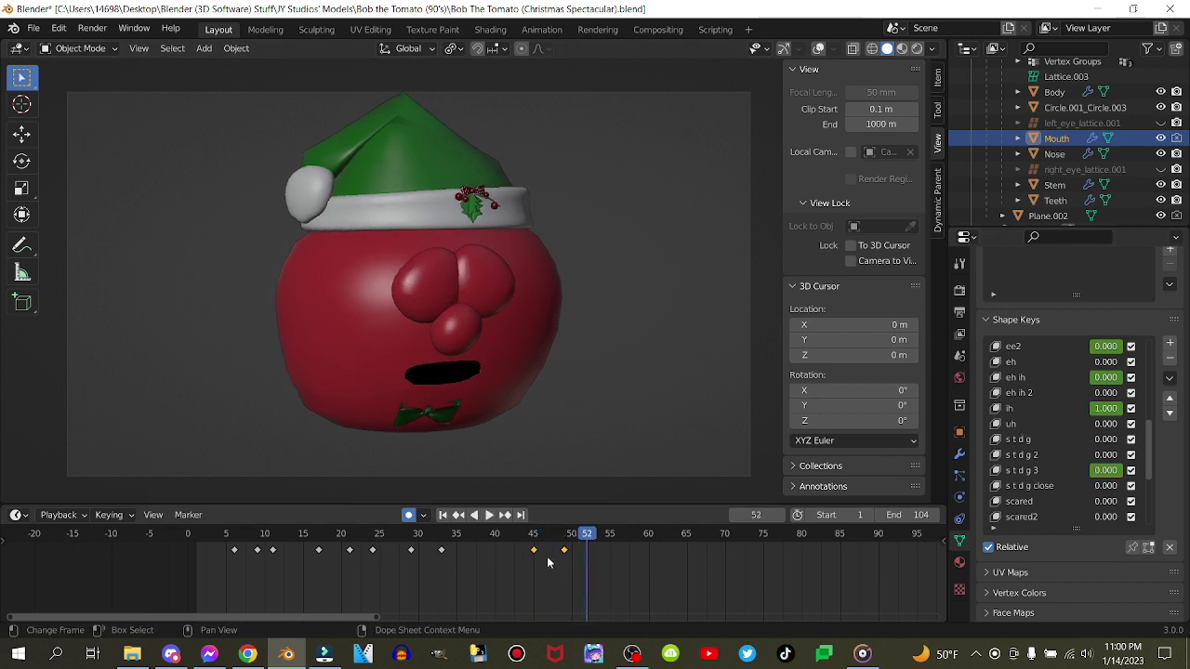
pyautogui.hotkey('shift', 'd')
pyautogui.click(595, 564)
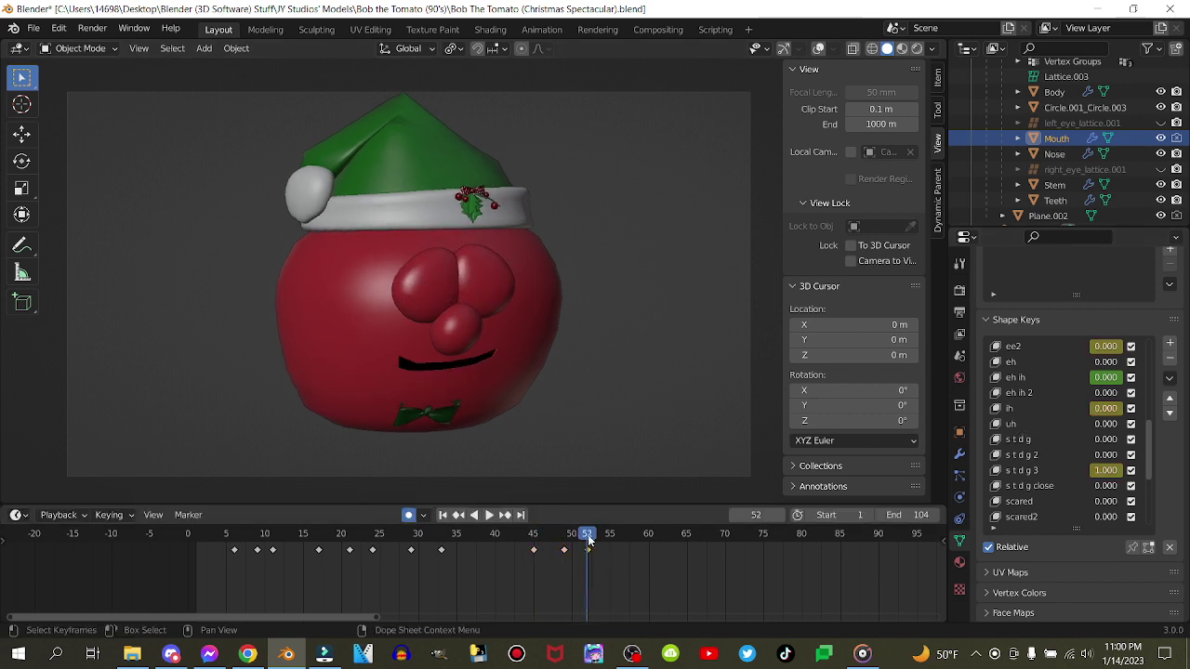
# Go to frame 55 and duplicate the frame 52 mouth keyframe to it
pyautogui.moveTo(589, 536)
pyautogui.mouseDown()
pyautogui.moveTo(621, 539)
pyautogui.moveTo(607, 542)
pyautogui.mouseUp()
pyautogui.hotkey('shift', 'd')
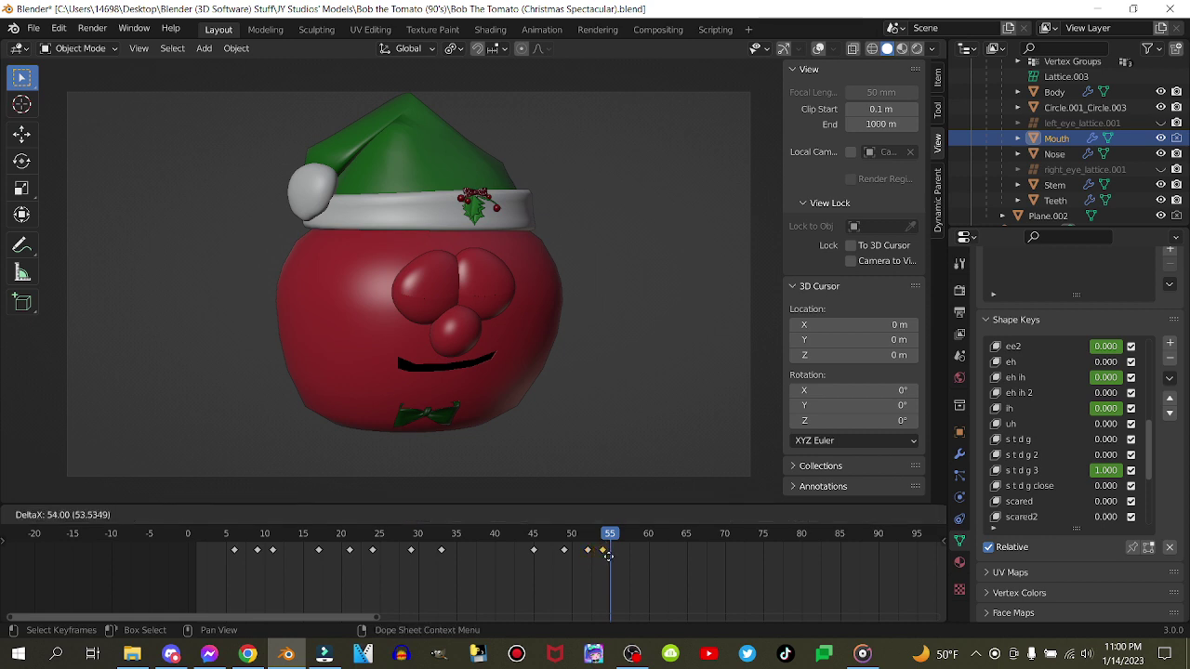
pyautogui.click(619, 564)
# Play the animation on to frame 61 and set the s t d g 3 shape key to 0.000 there
pyautogui.press('space')
pyautogui.press('space')
pyautogui.moveTo(1105, 475); pyautogui.dragTo(1041, 475)
# Keyframe the ah3 shape key at 1.000 on frame 61 and reset it to 0.000 at frame 55
pyautogui.scroll(7, 1101, 472)
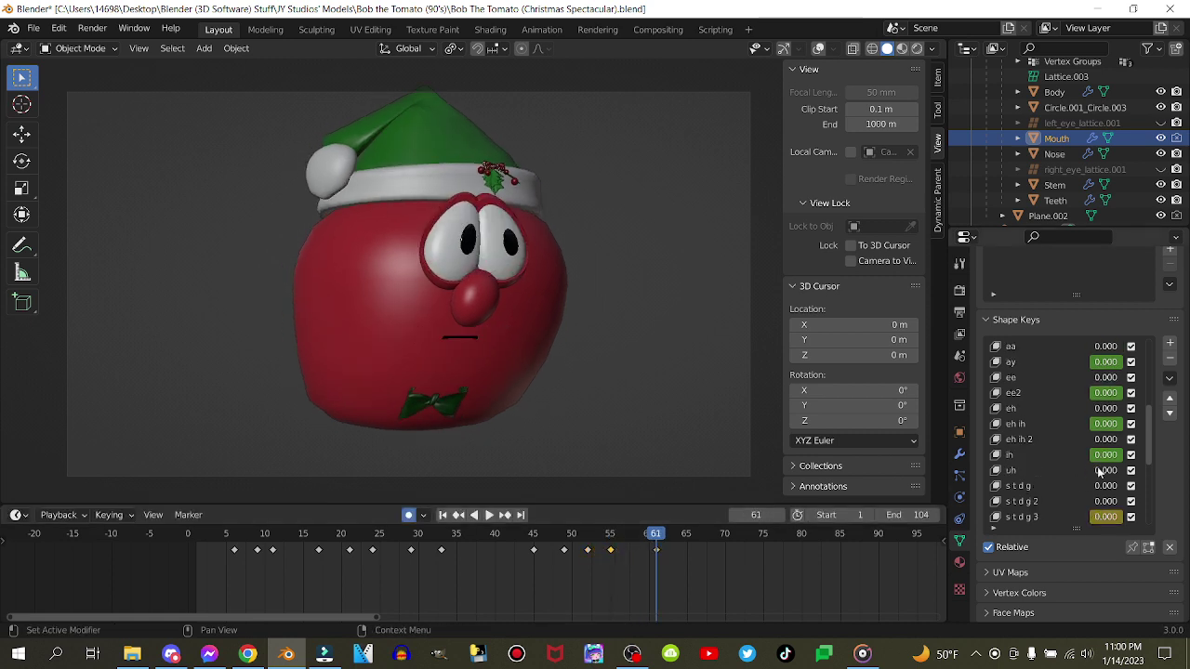
pyautogui.moveTo(1106, 379); pyautogui.dragTo(1158, 379)
pyautogui.rightClick(1102, 377)
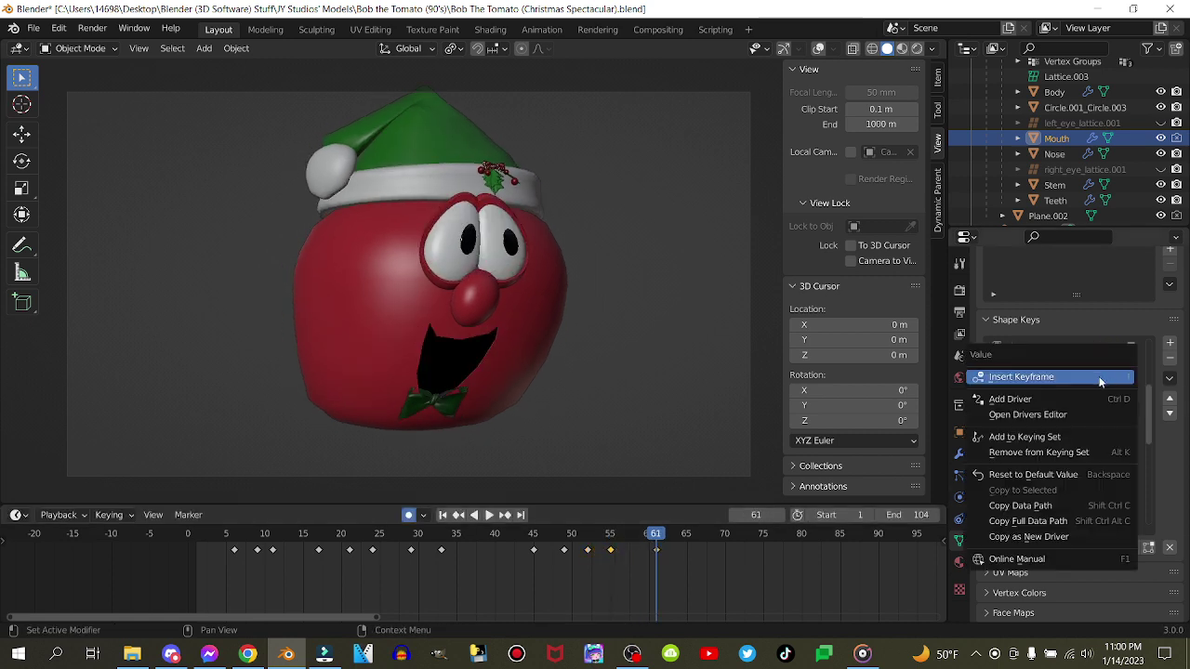
pyautogui.click(1100, 377)
pyautogui.click(613, 539)
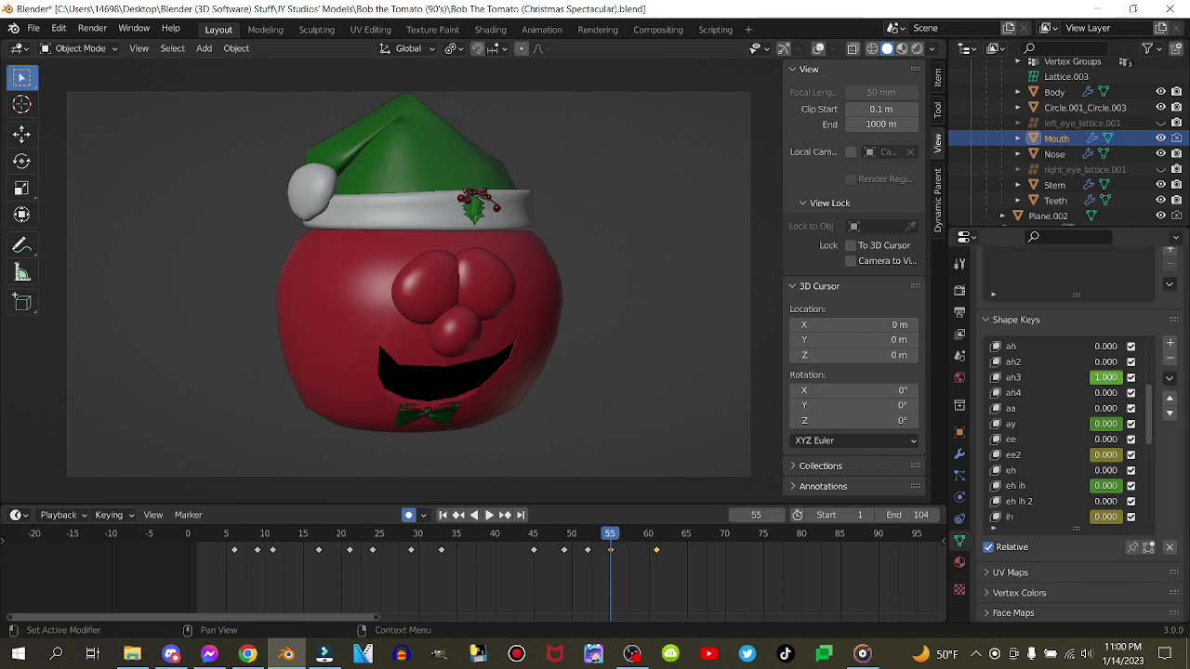
# Play the animation on to frame 73 and set the ah3 shape key to 0.000 there
pyautogui.press('space')
pyautogui.moveTo(708, 575); pyautogui.dragTo(574, 572, button='middle')
pyautogui.click(608, 539)
pyautogui.moveTo(1119, 375); pyautogui.dragTo(1089, 379)
# Keyframe the b m p 2 shape key at 1.000 on frame 73 and set it to 0.000 at frame 61
pyautogui.scroll(7, 1097, 409)
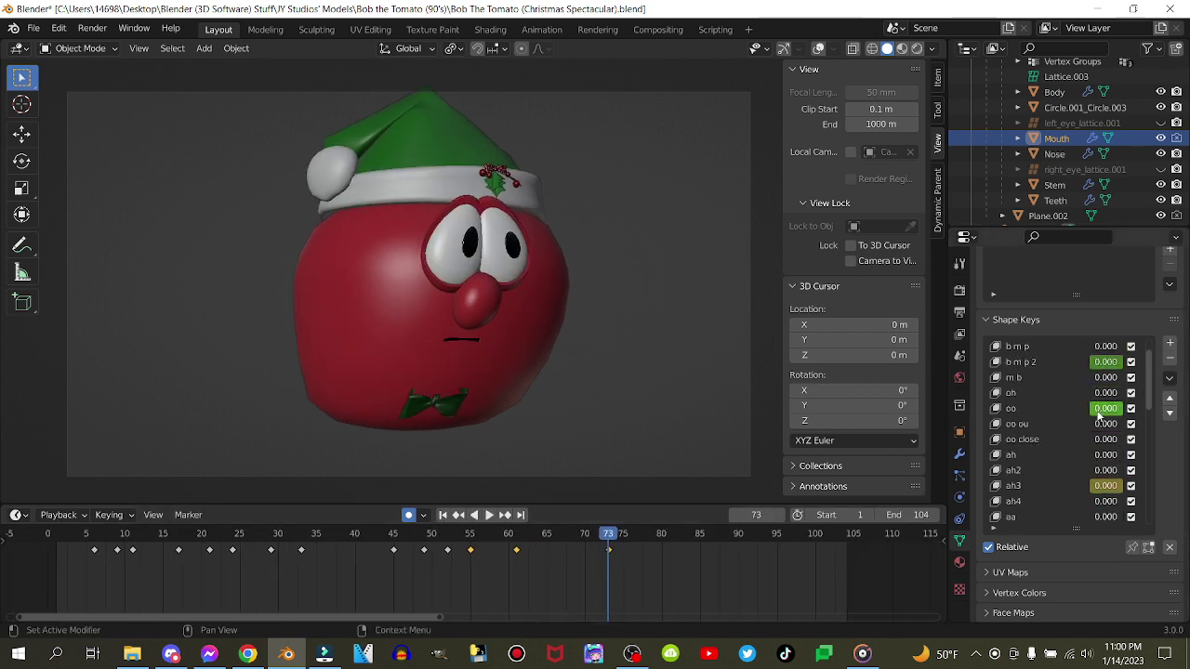
pyautogui.click(459, 516)
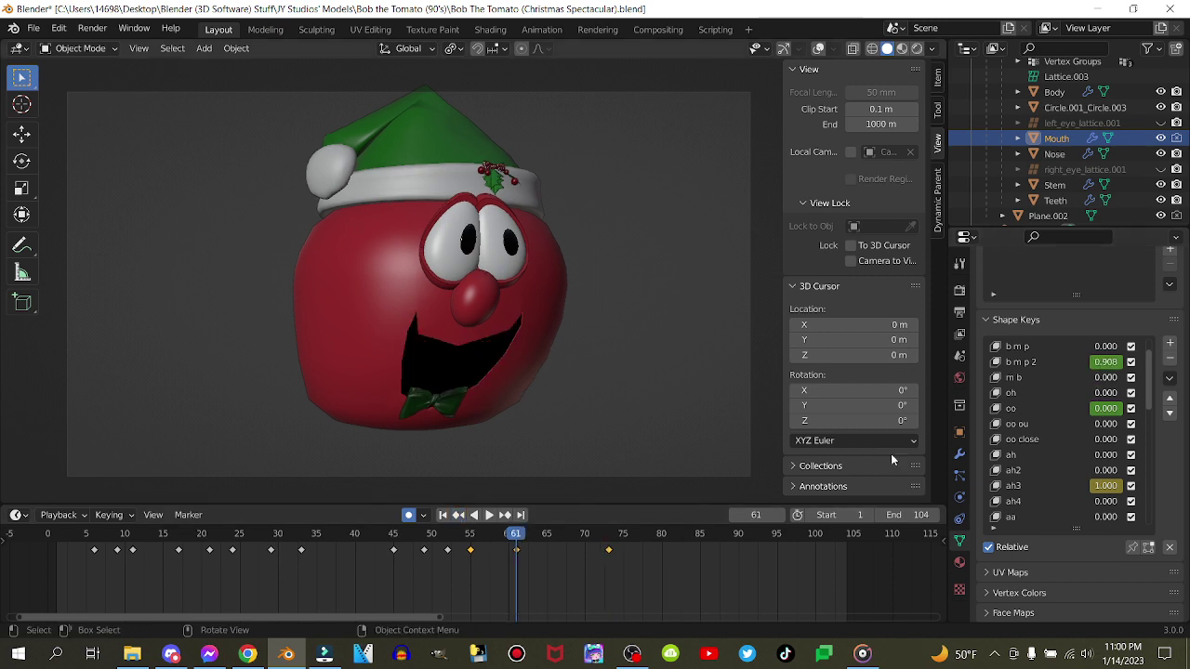
pyautogui.moveTo(1117, 362); pyautogui.dragTo(1089, 363)
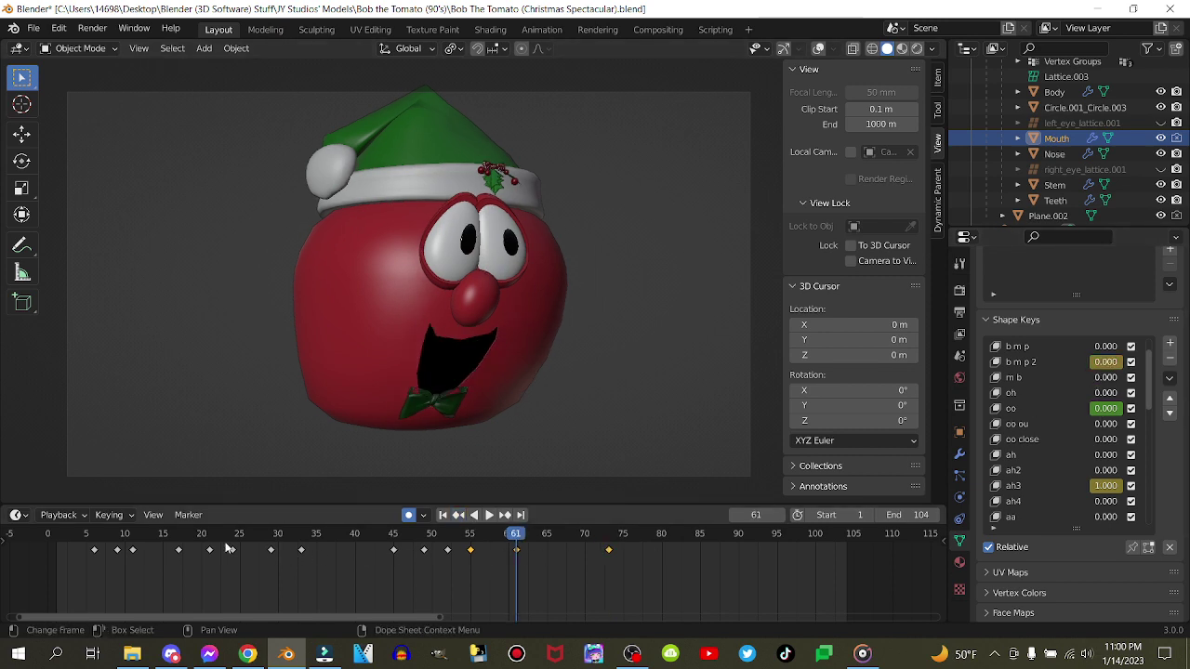
# Play the animation up to frame 77, keyframe the eh ih shape key at 1.000 there and set it to 0.000 at frame 73
pyautogui.scroll(-4, 225, 545)
pyautogui.click(190, 536)
pyautogui.press('space')
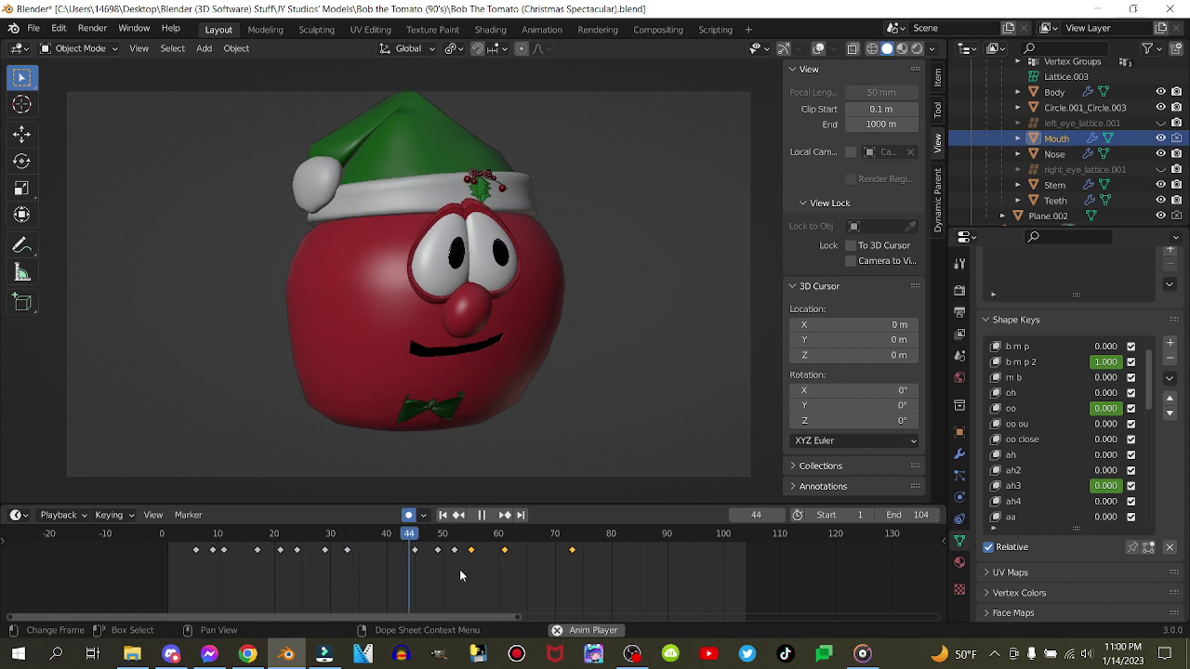
pyautogui.press('space')
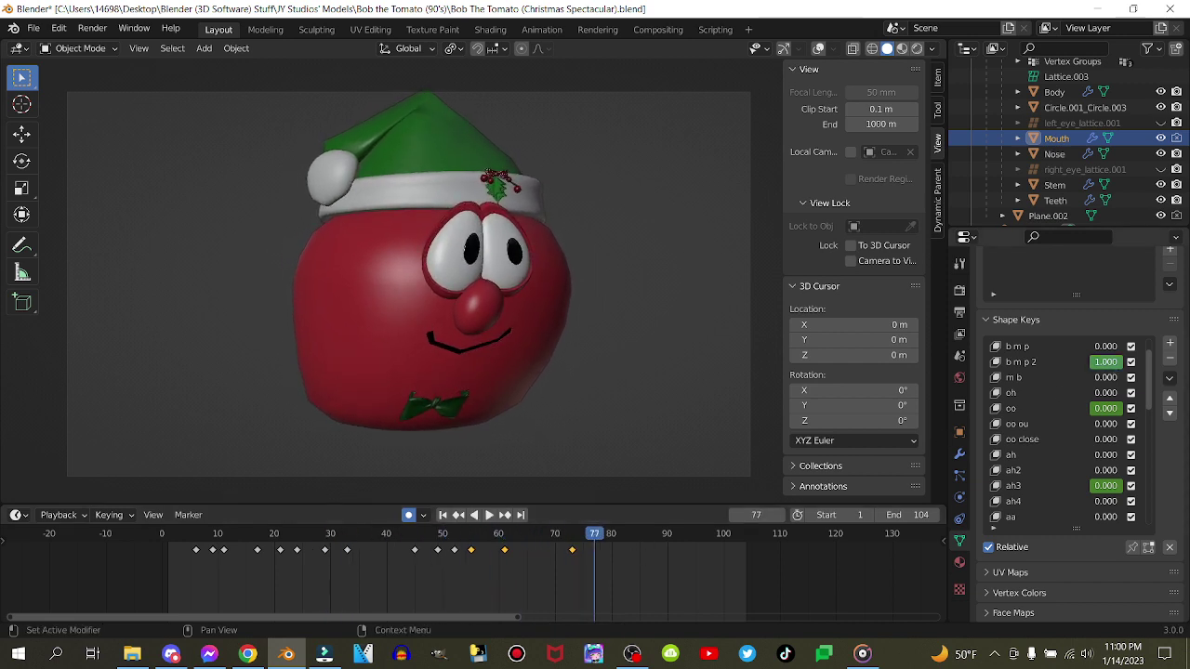
pyautogui.scroll(-5, 1069, 437)
pyautogui.moveTo(1101, 458)
pyautogui.mouseDown()
pyautogui.moveTo(1125, 457)
pyautogui.moveTo(1079, 458)
pyautogui.mouseUp()
pyautogui.click(574, 542)
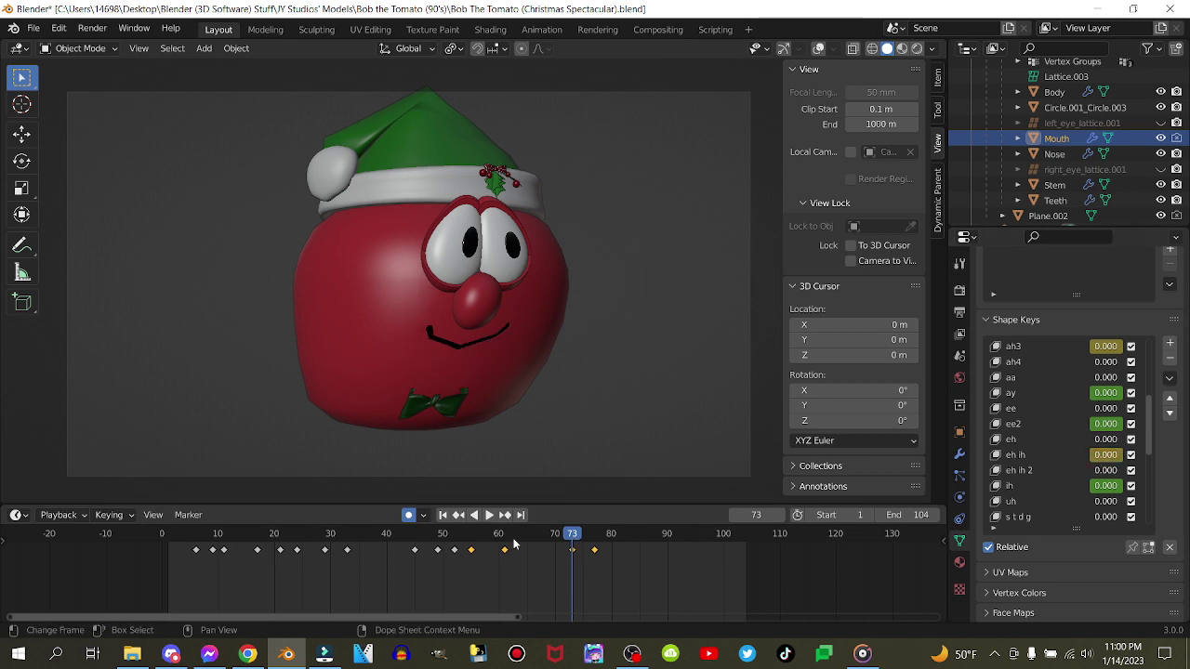
# Play the animation from the first frame to check the lip-sync and stop at frame 101
pyautogui.click(444, 515)
pyautogui.press('space')
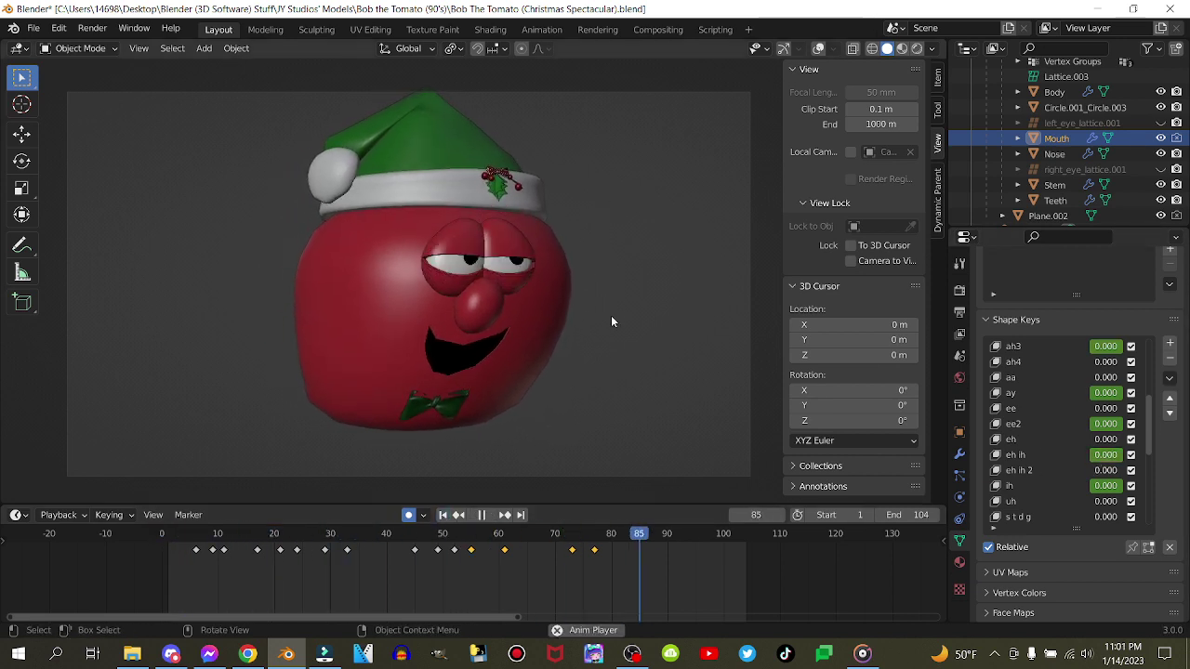
pyautogui.press('space')
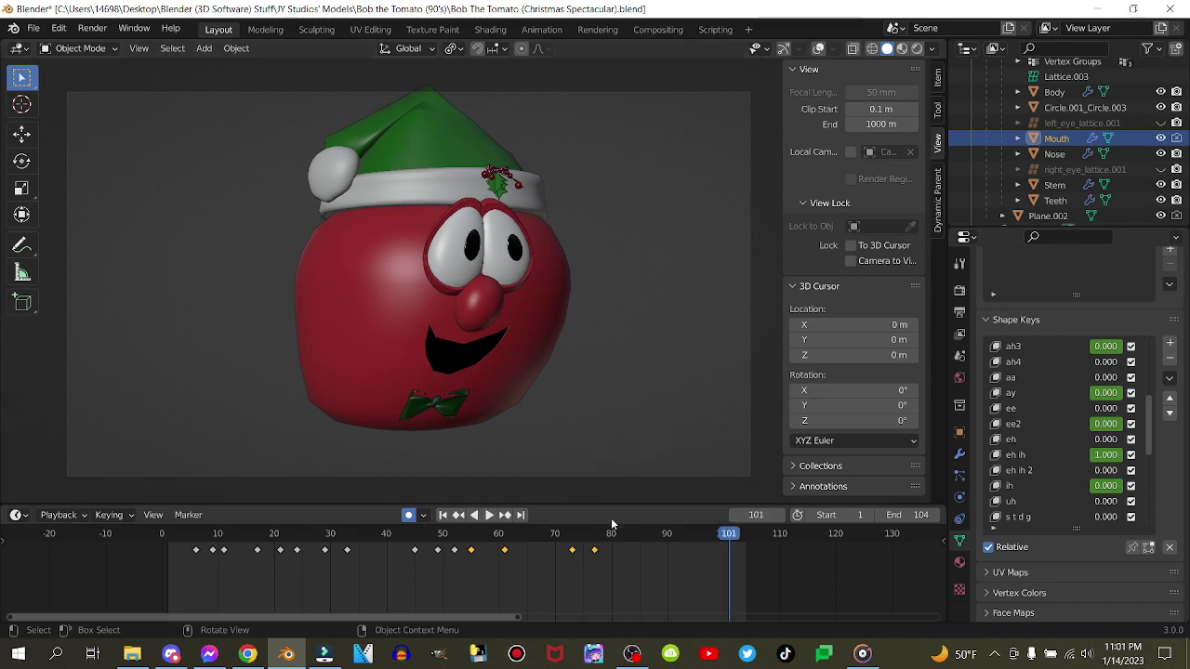